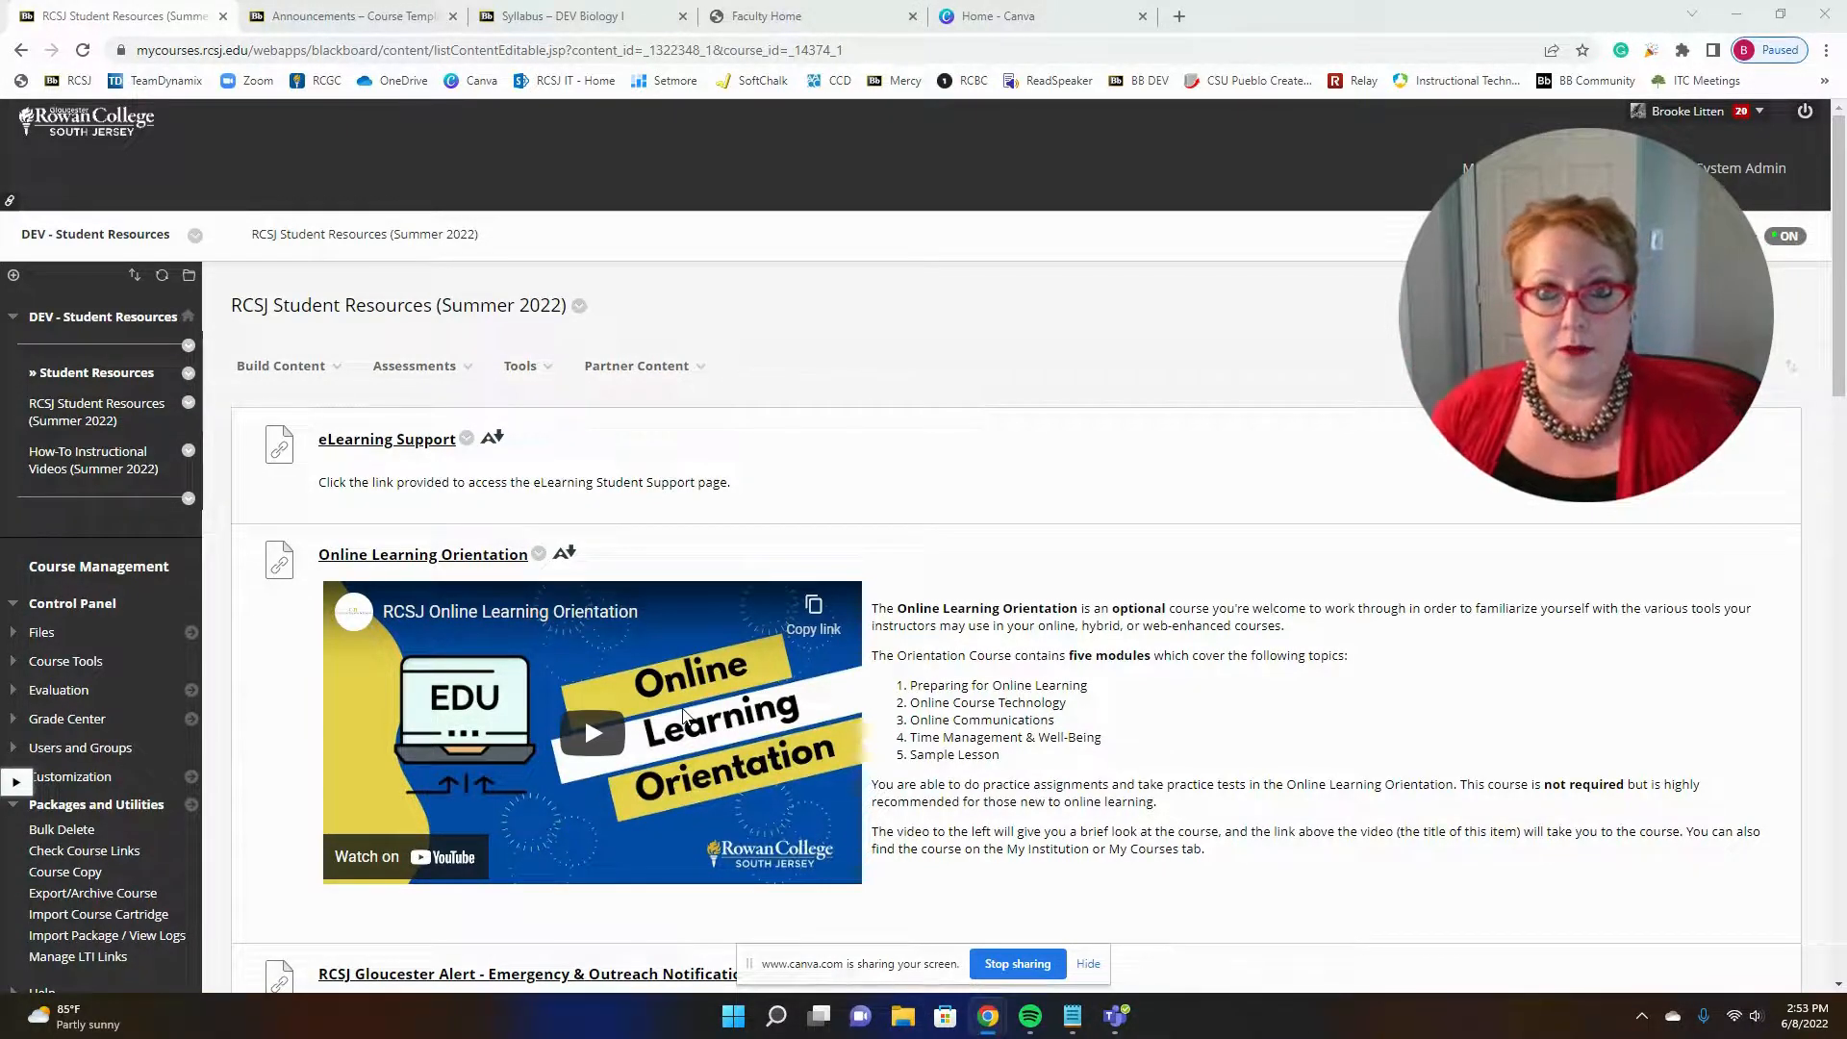
pyautogui.click(62, 409)
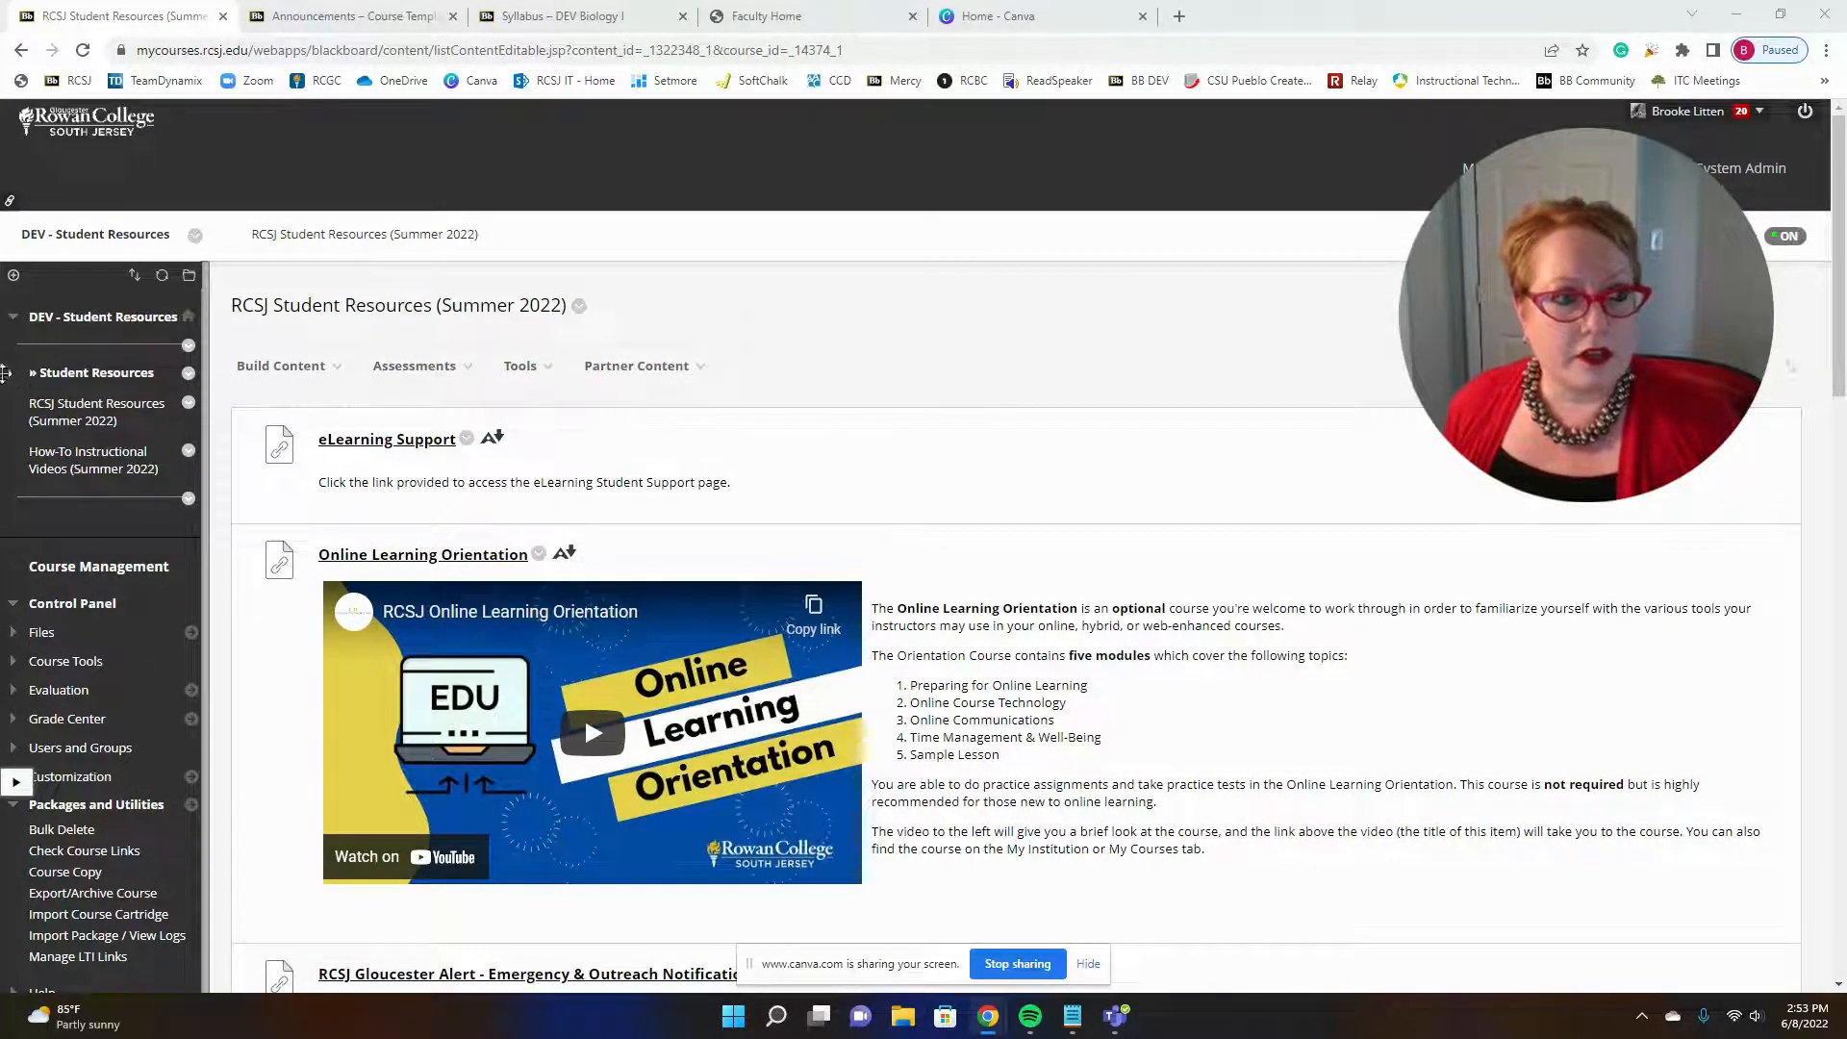
pyautogui.click(9, 373)
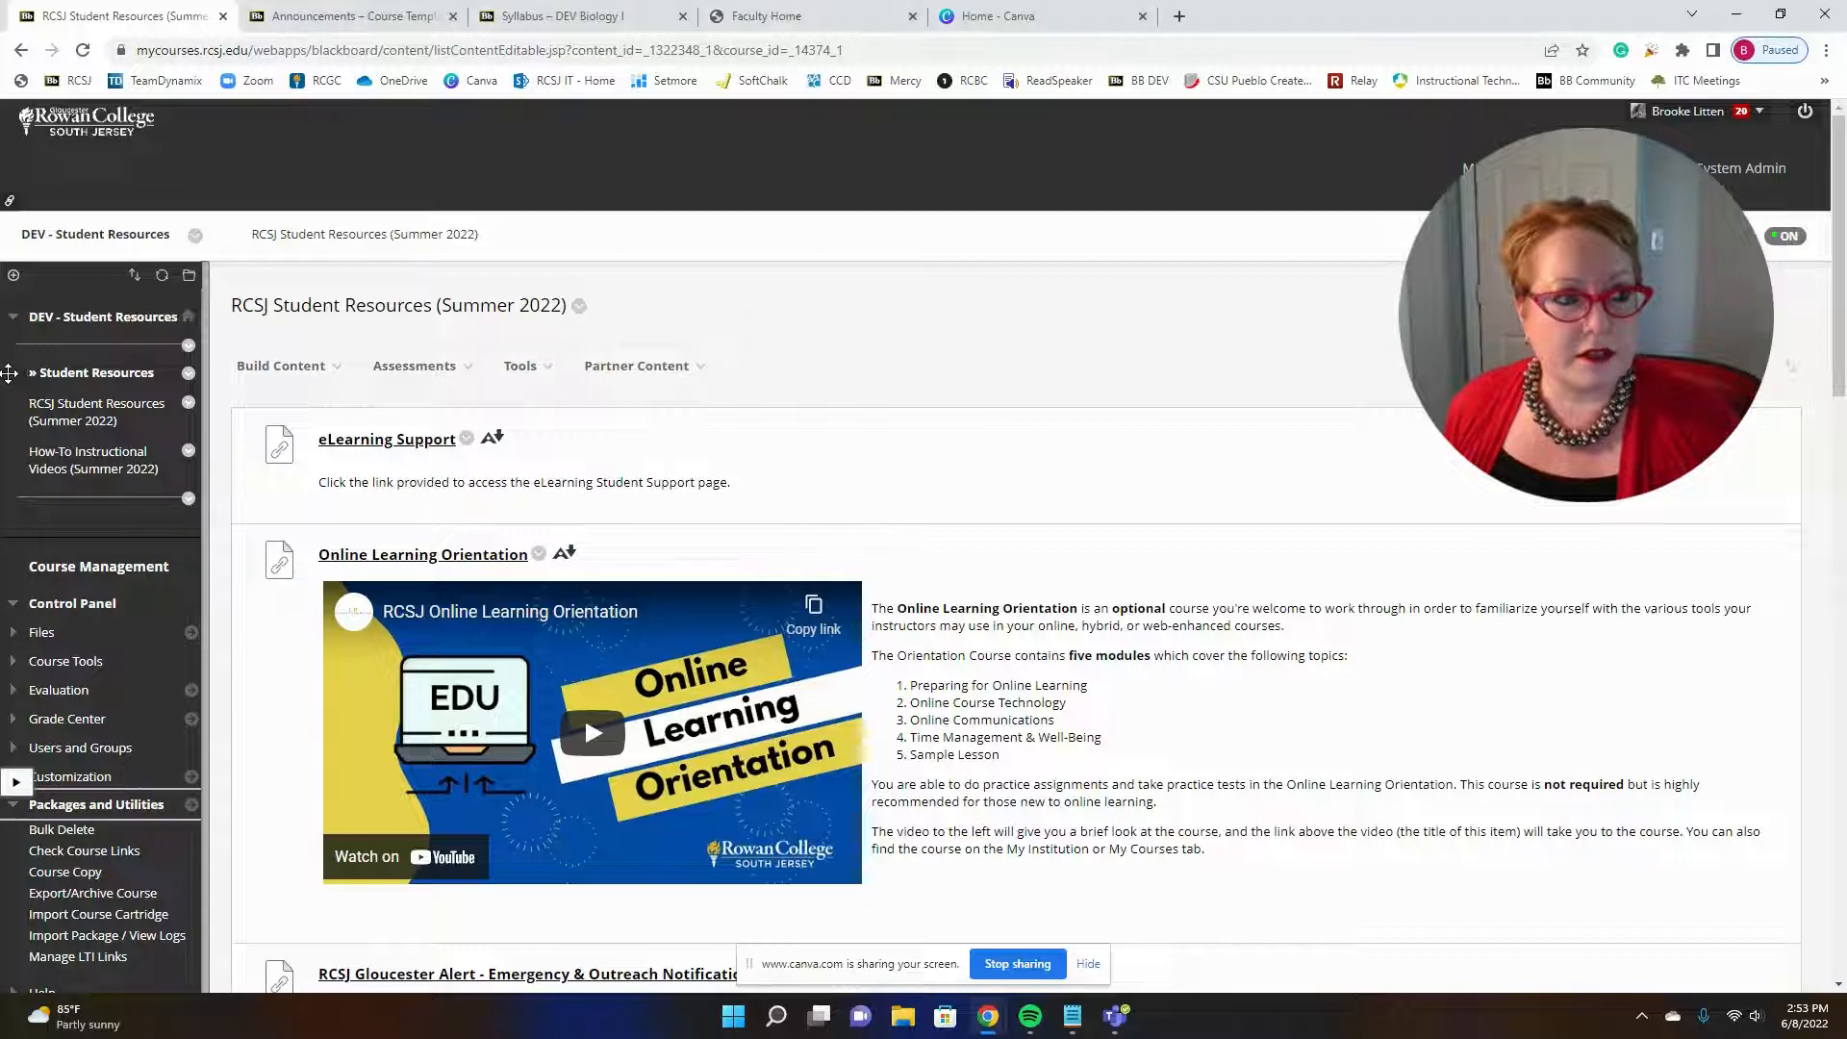
pyautogui.moveTo(9, 373)
pyautogui.mouseDown()
pyautogui.moveTo(12, 418)
pyautogui.moveTo(8, 373)
pyautogui.mouseUp()
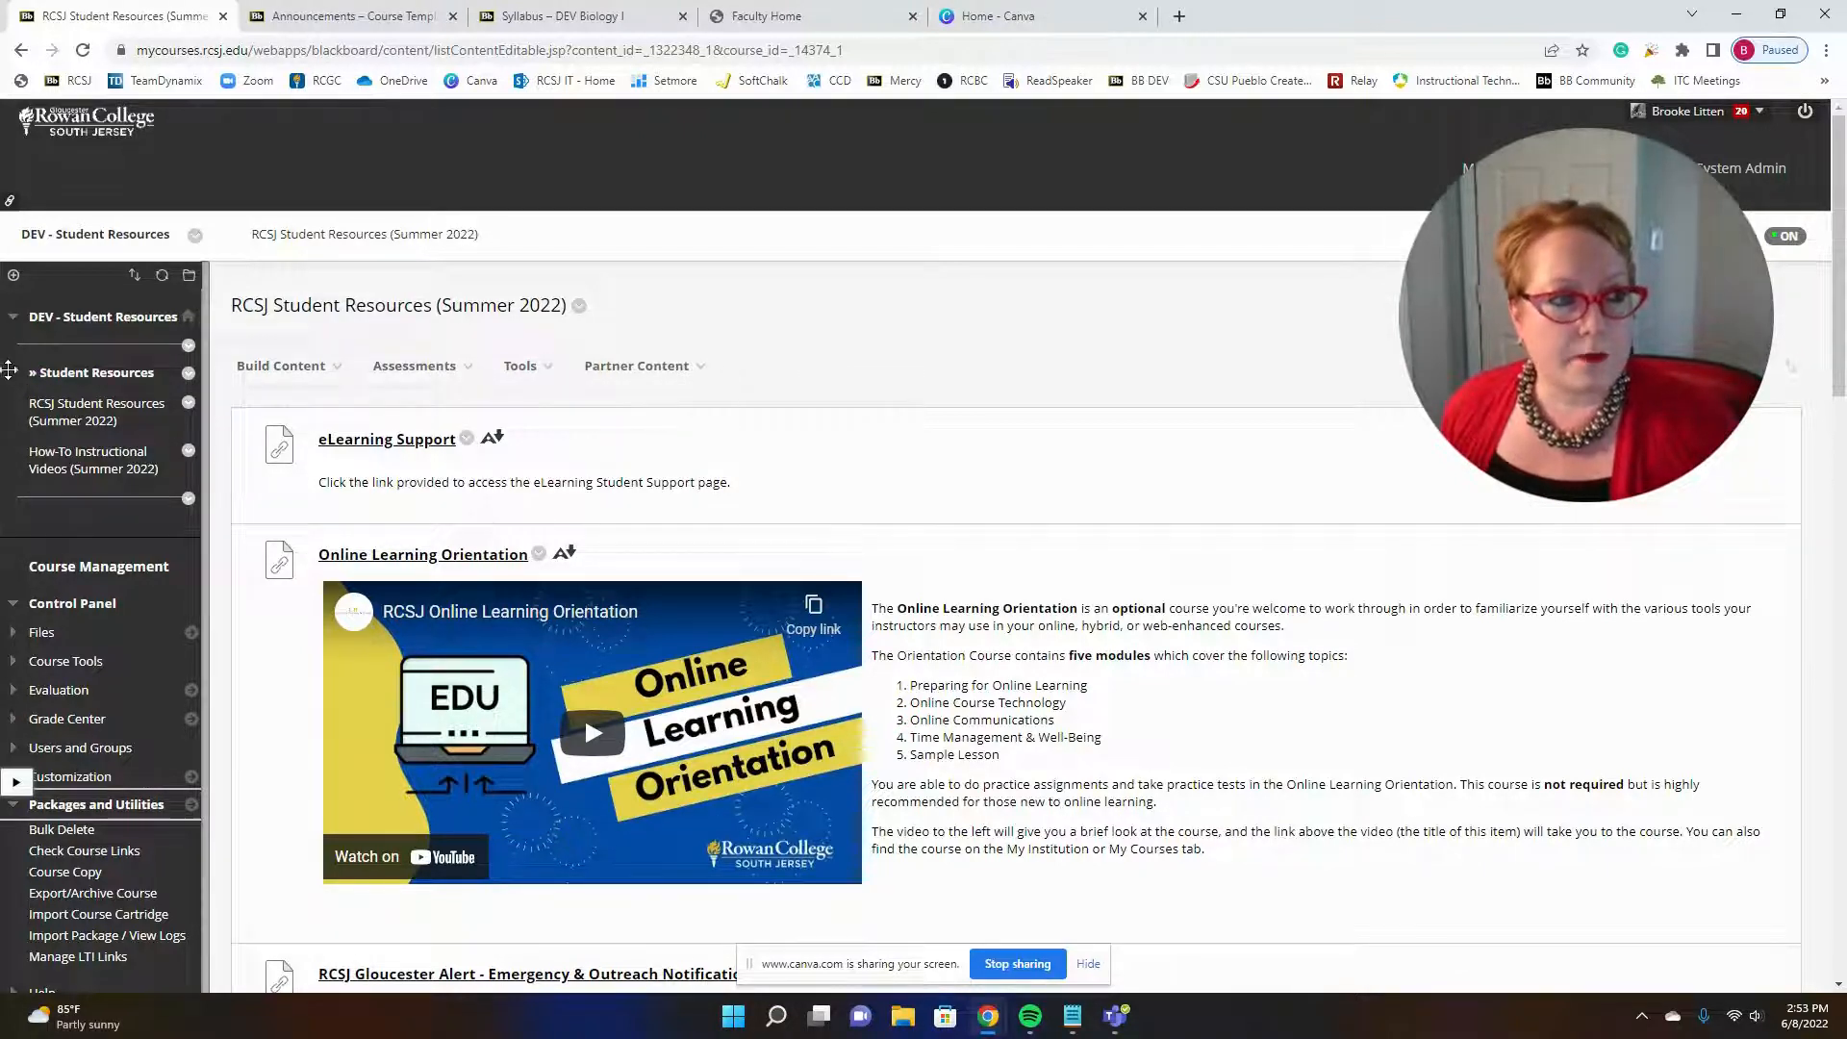
# Move the Student Resources subheader down and back up in the course menu's reorder list, and submit the order.
pyautogui.click(132, 279)
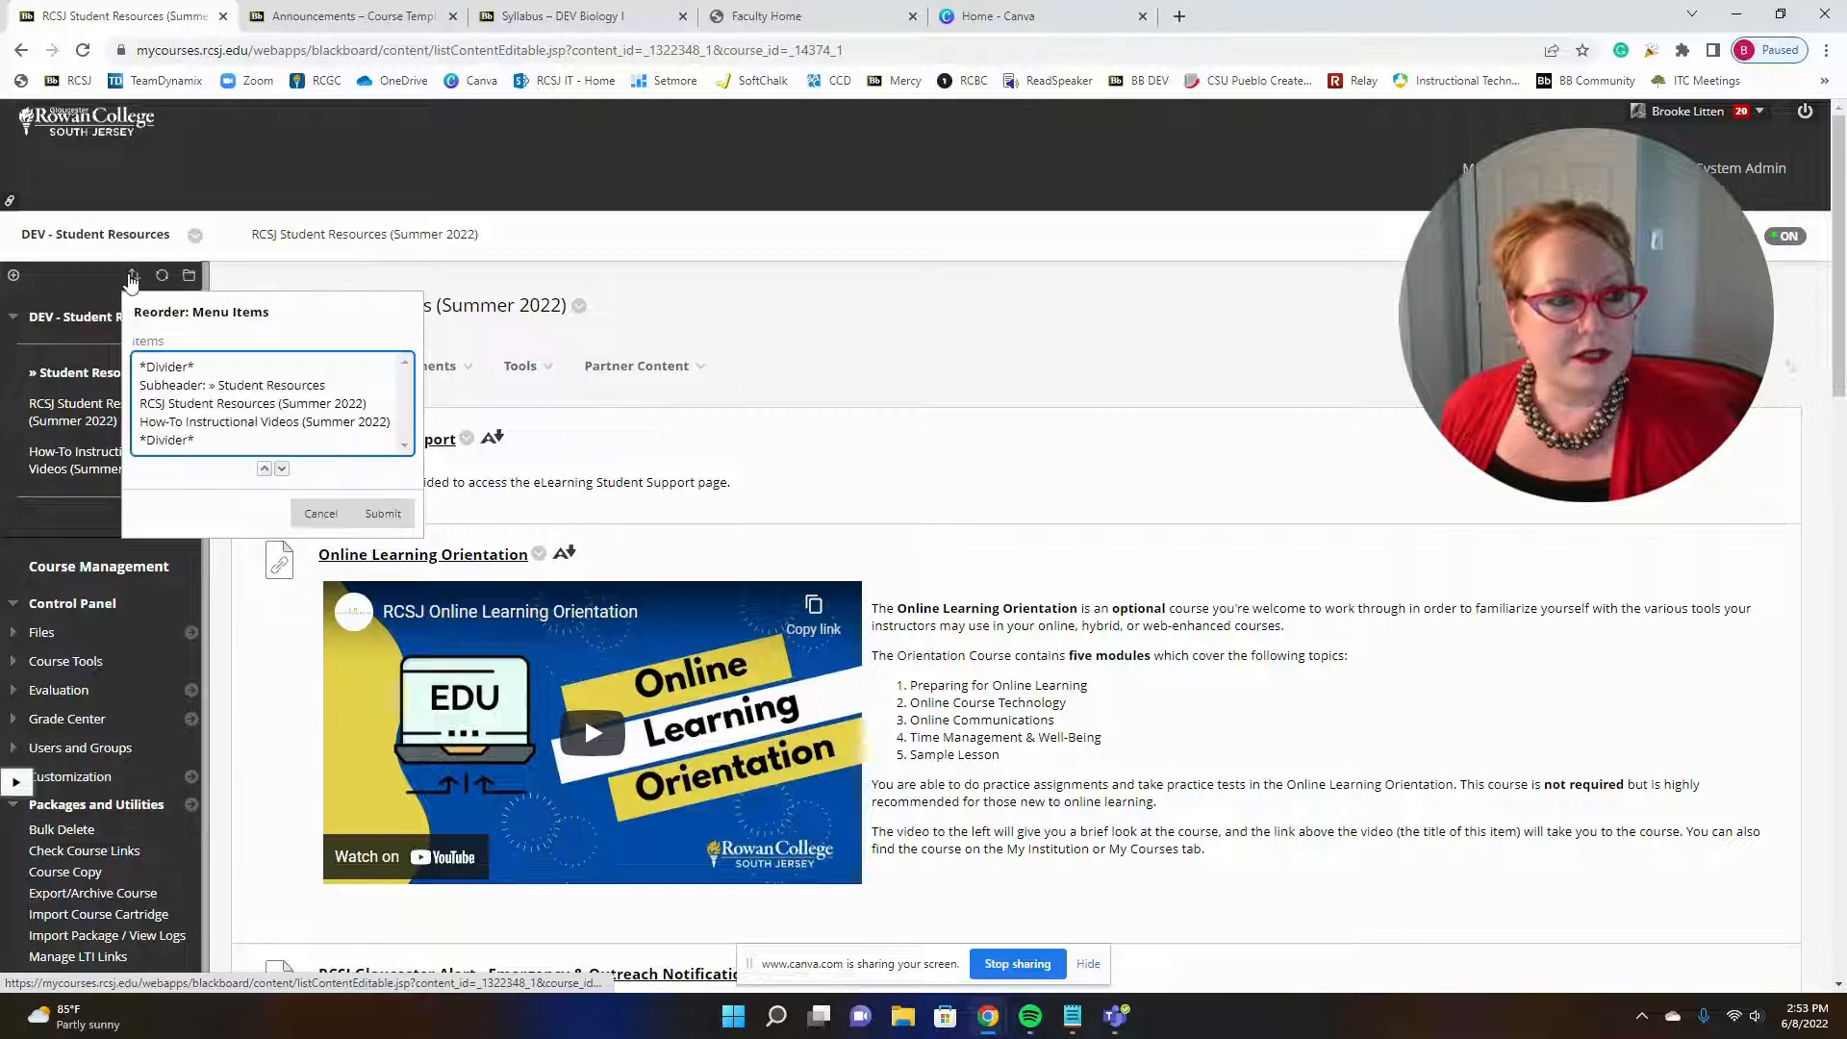
pyautogui.click(161, 387)
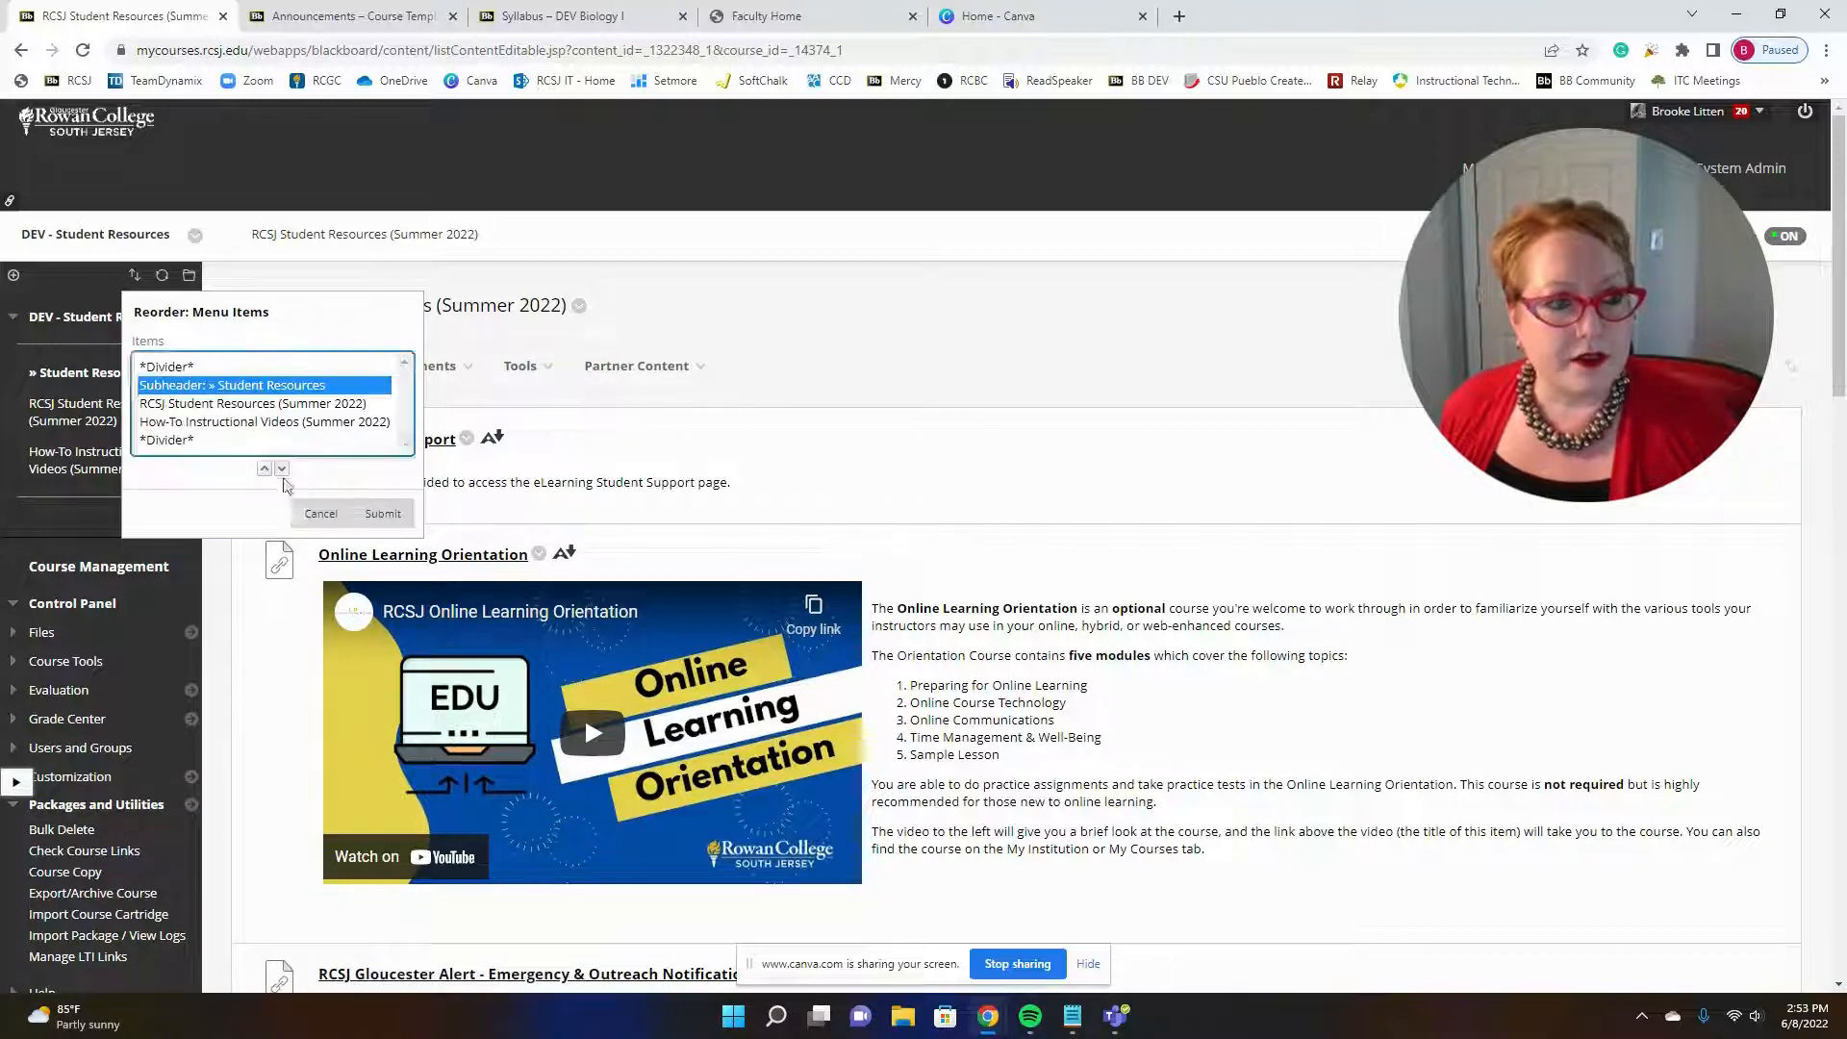
pyautogui.click(282, 468)
pyautogui.click(267, 468)
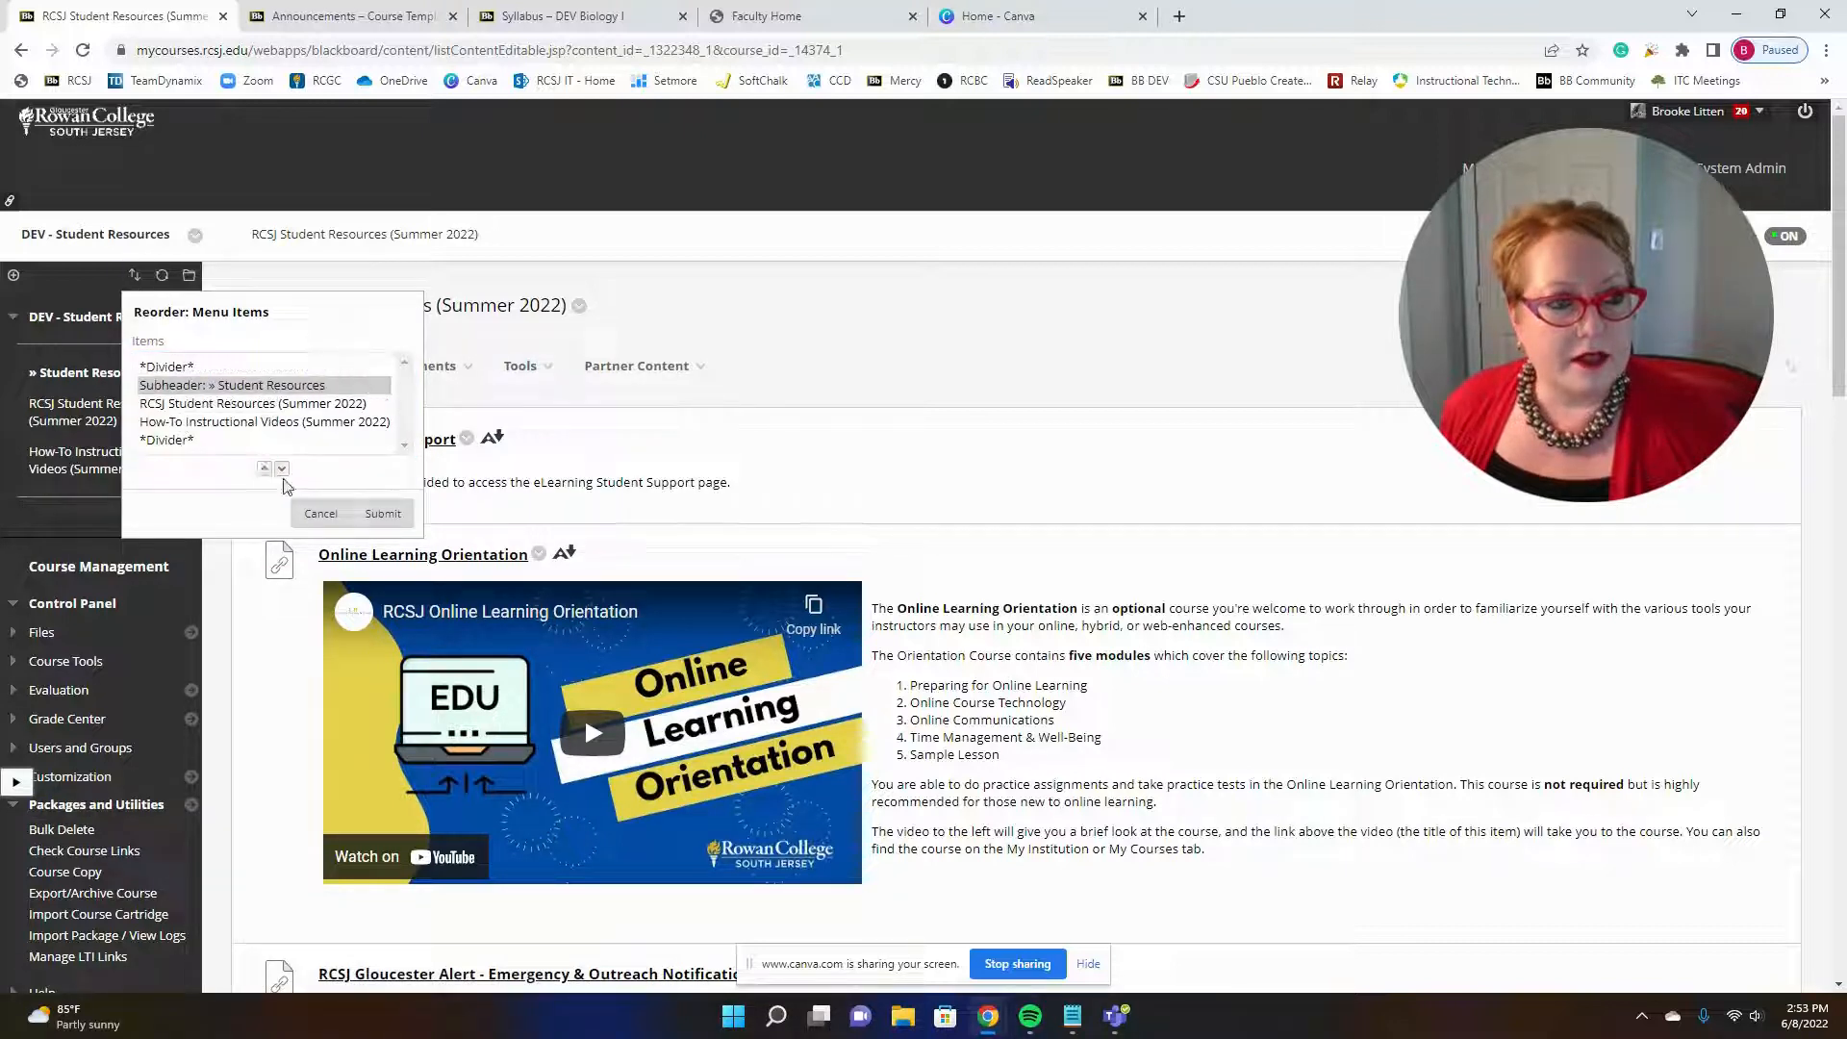
pyautogui.click(385, 512)
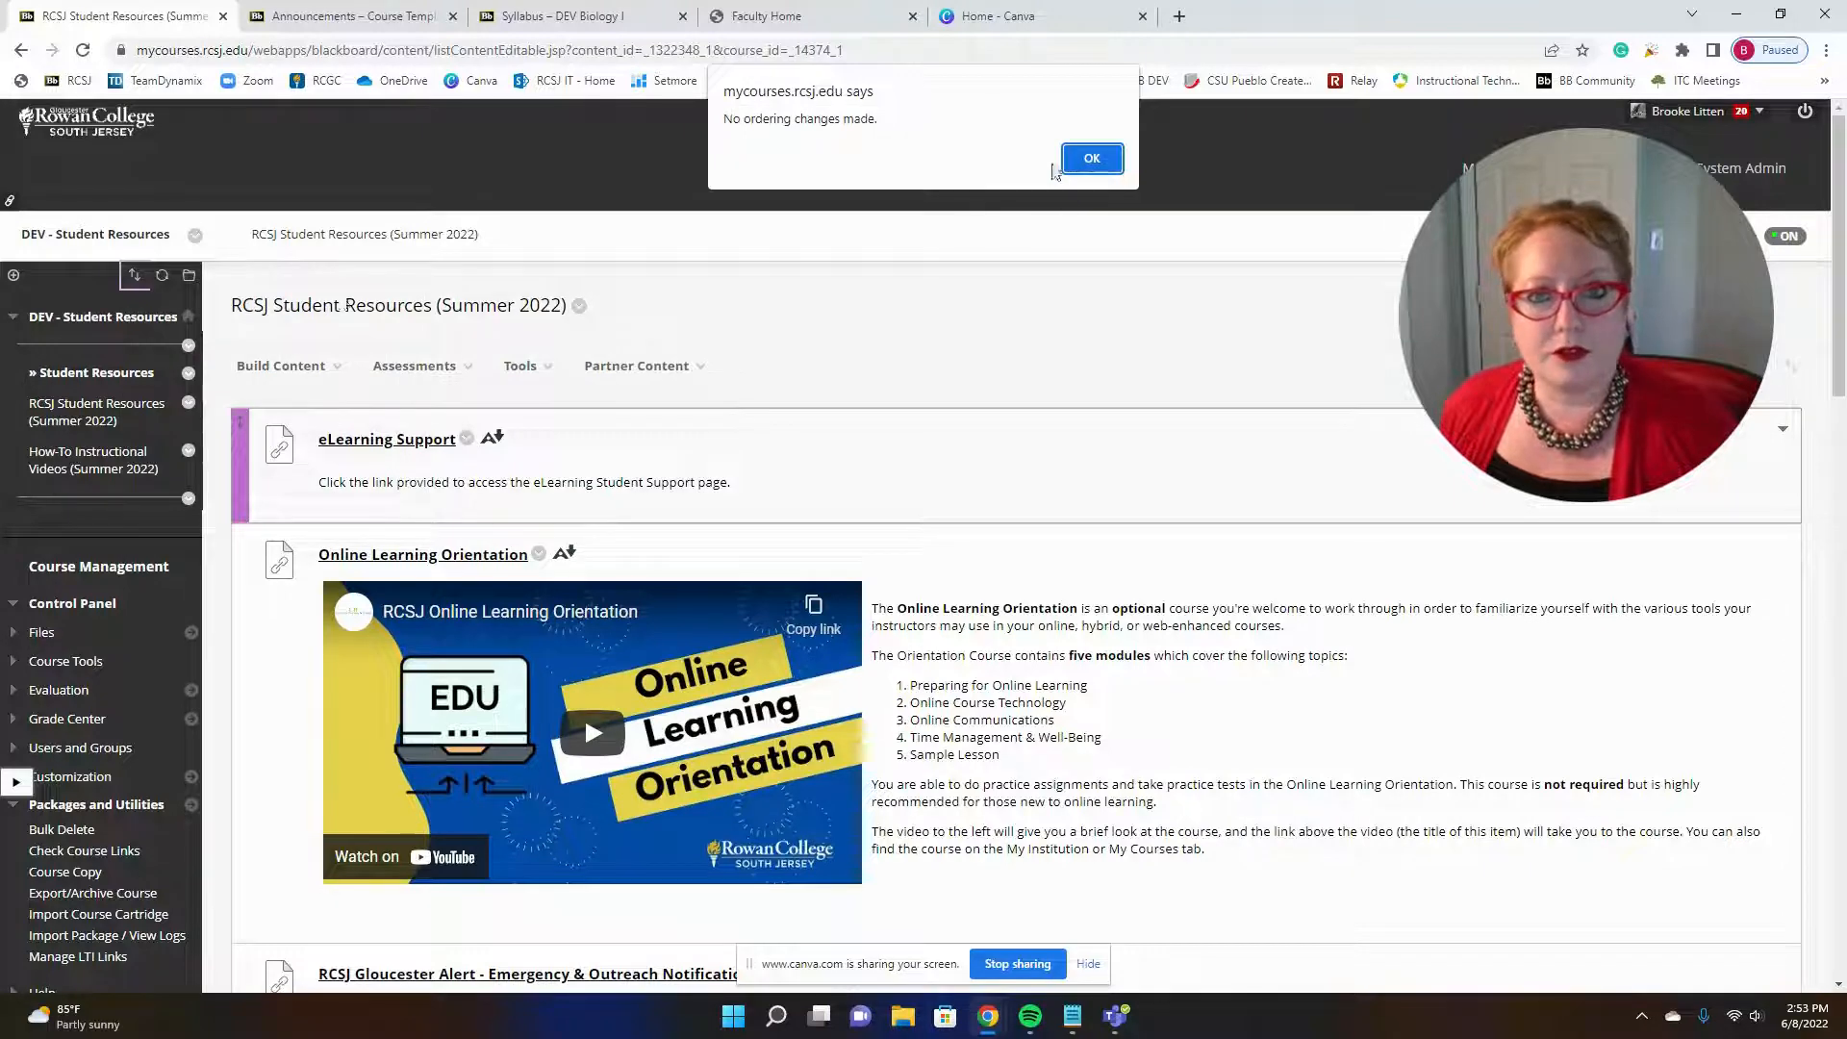
pyautogui.click(1078, 161)
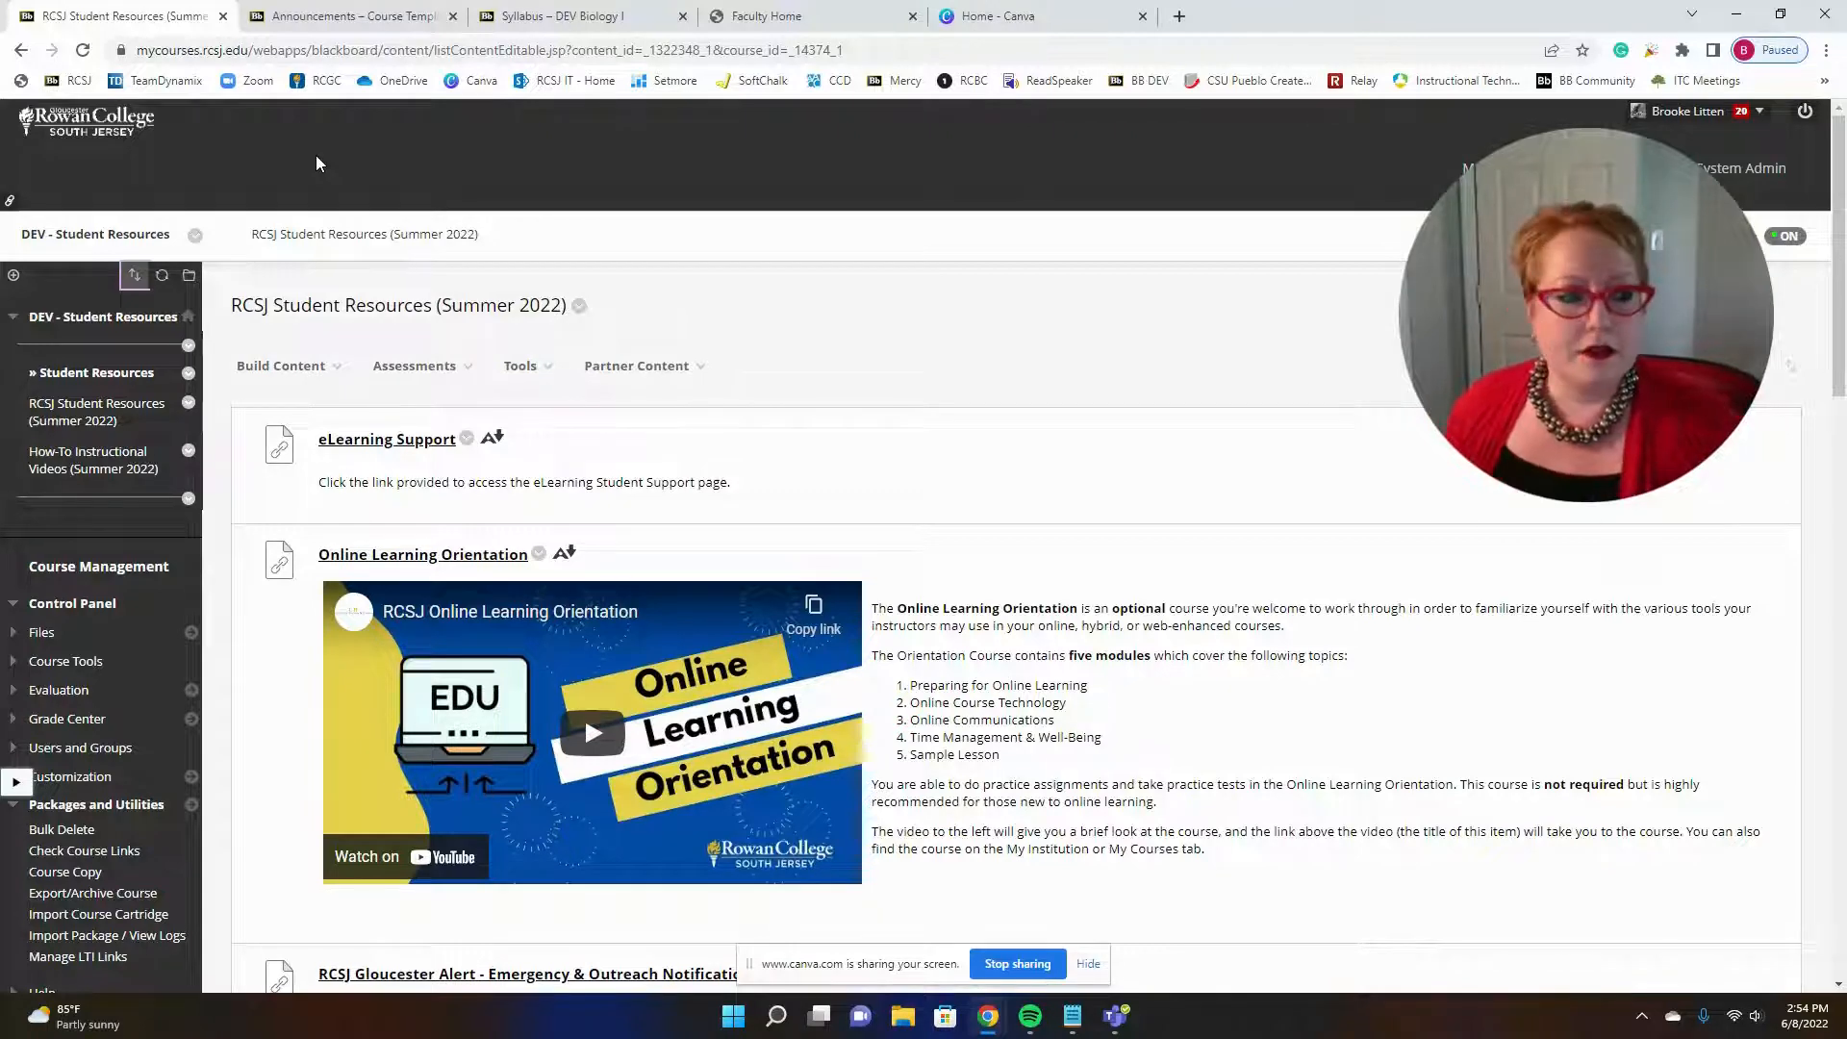
pyautogui.click(14, 275)
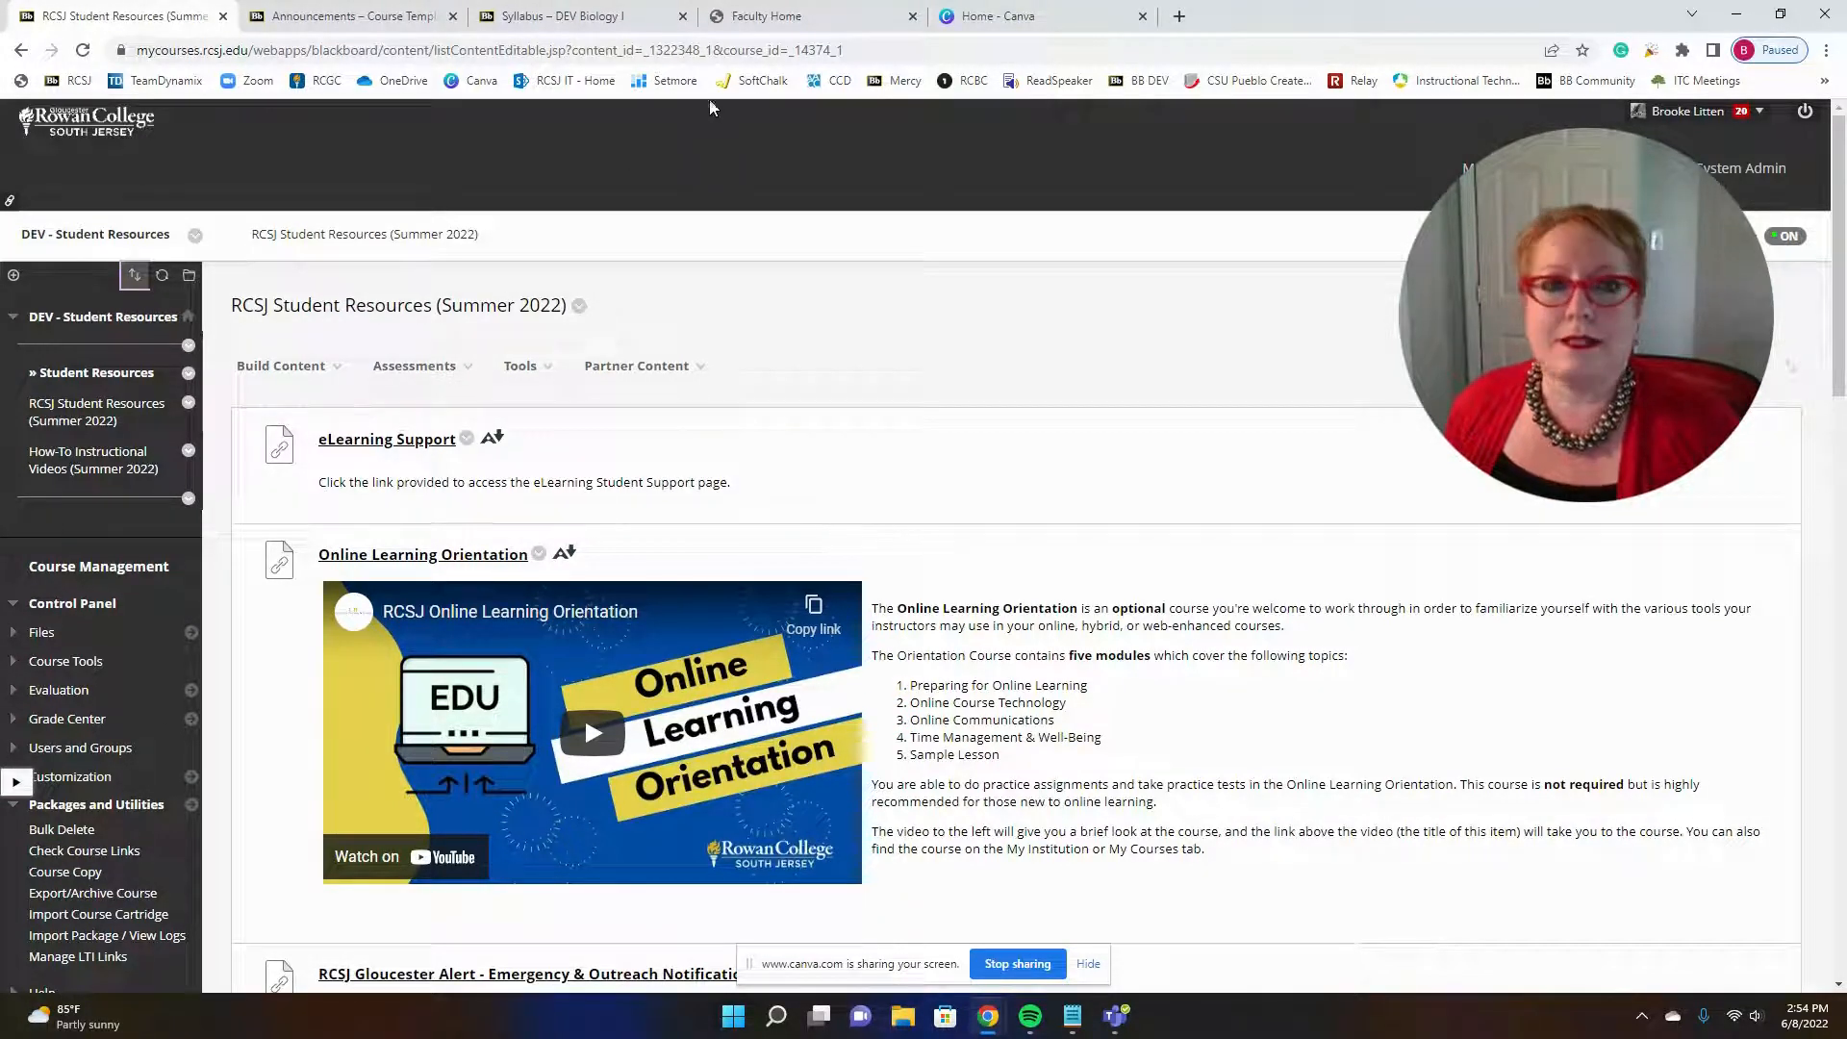
# Switch to the Faculty Home portal page and look over the request forms in its eLearning section.
pyautogui.click(754, 17)
pyautogui.scroll(10, 840, 389)
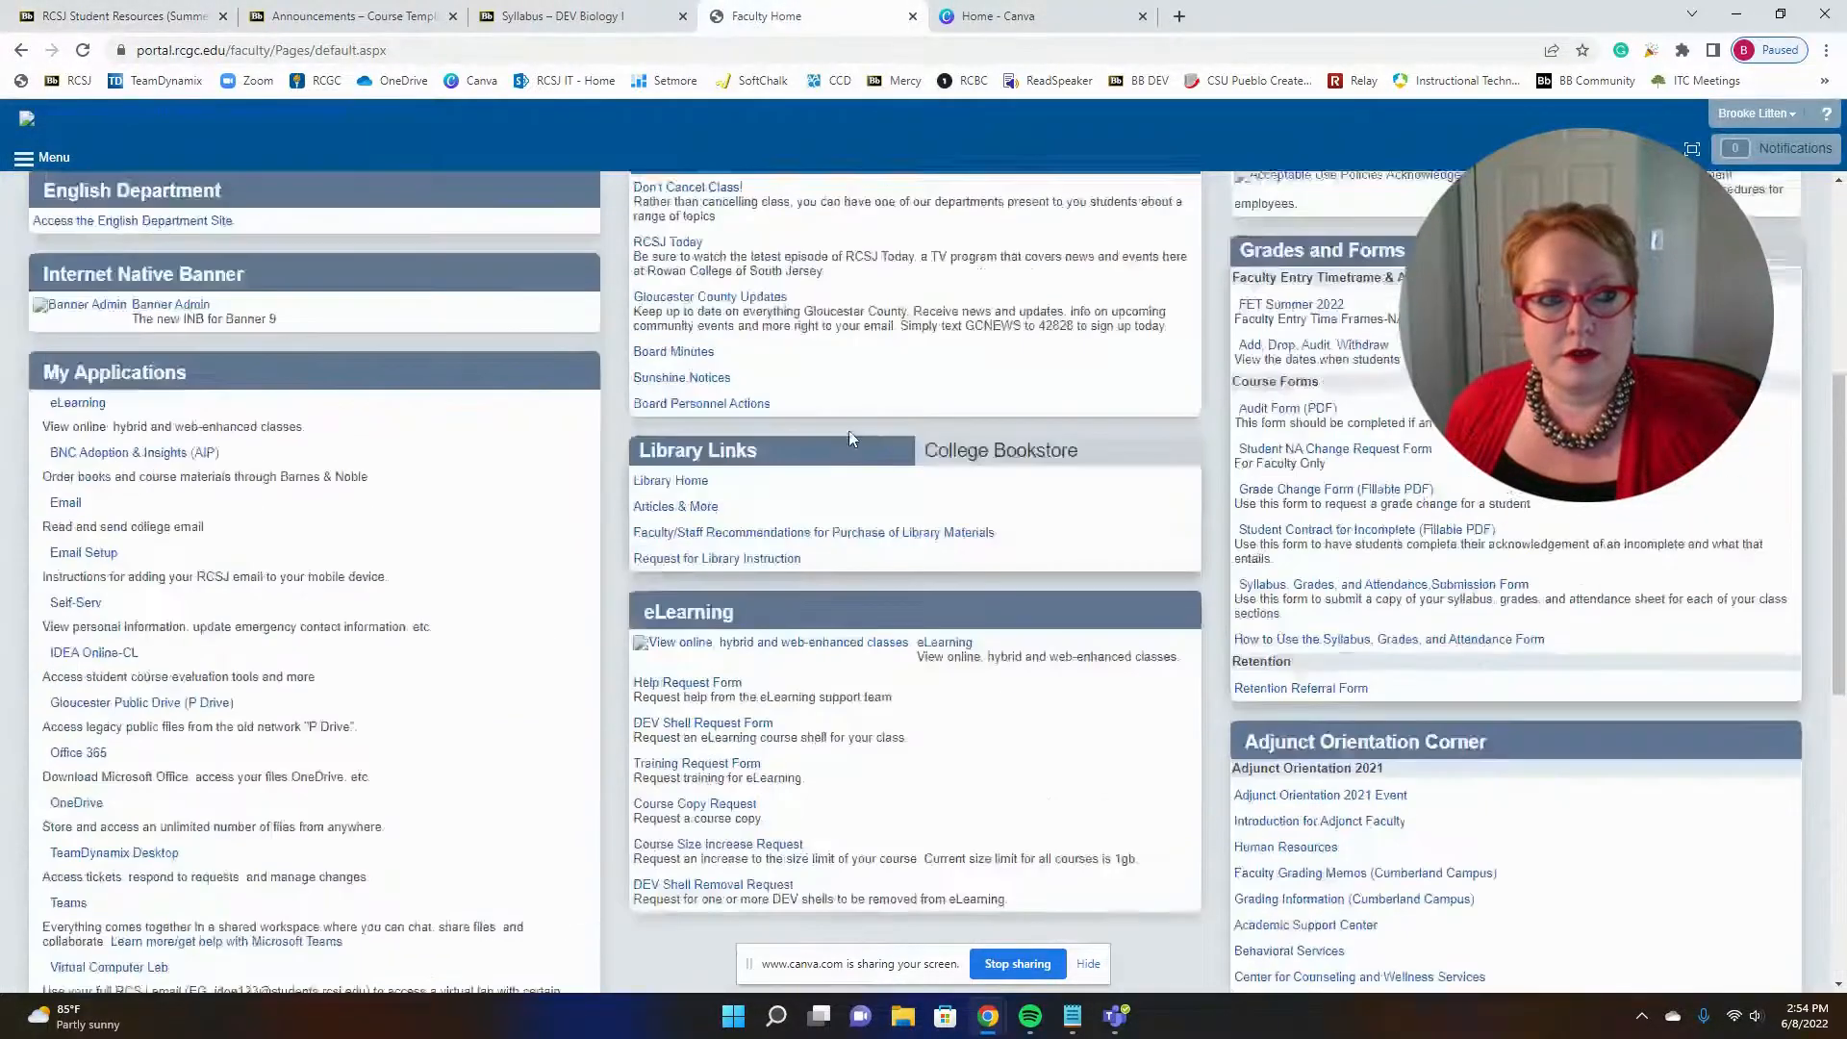
pyautogui.scroll(-5, 850, 410)
pyautogui.scroll(-2, 852, 409)
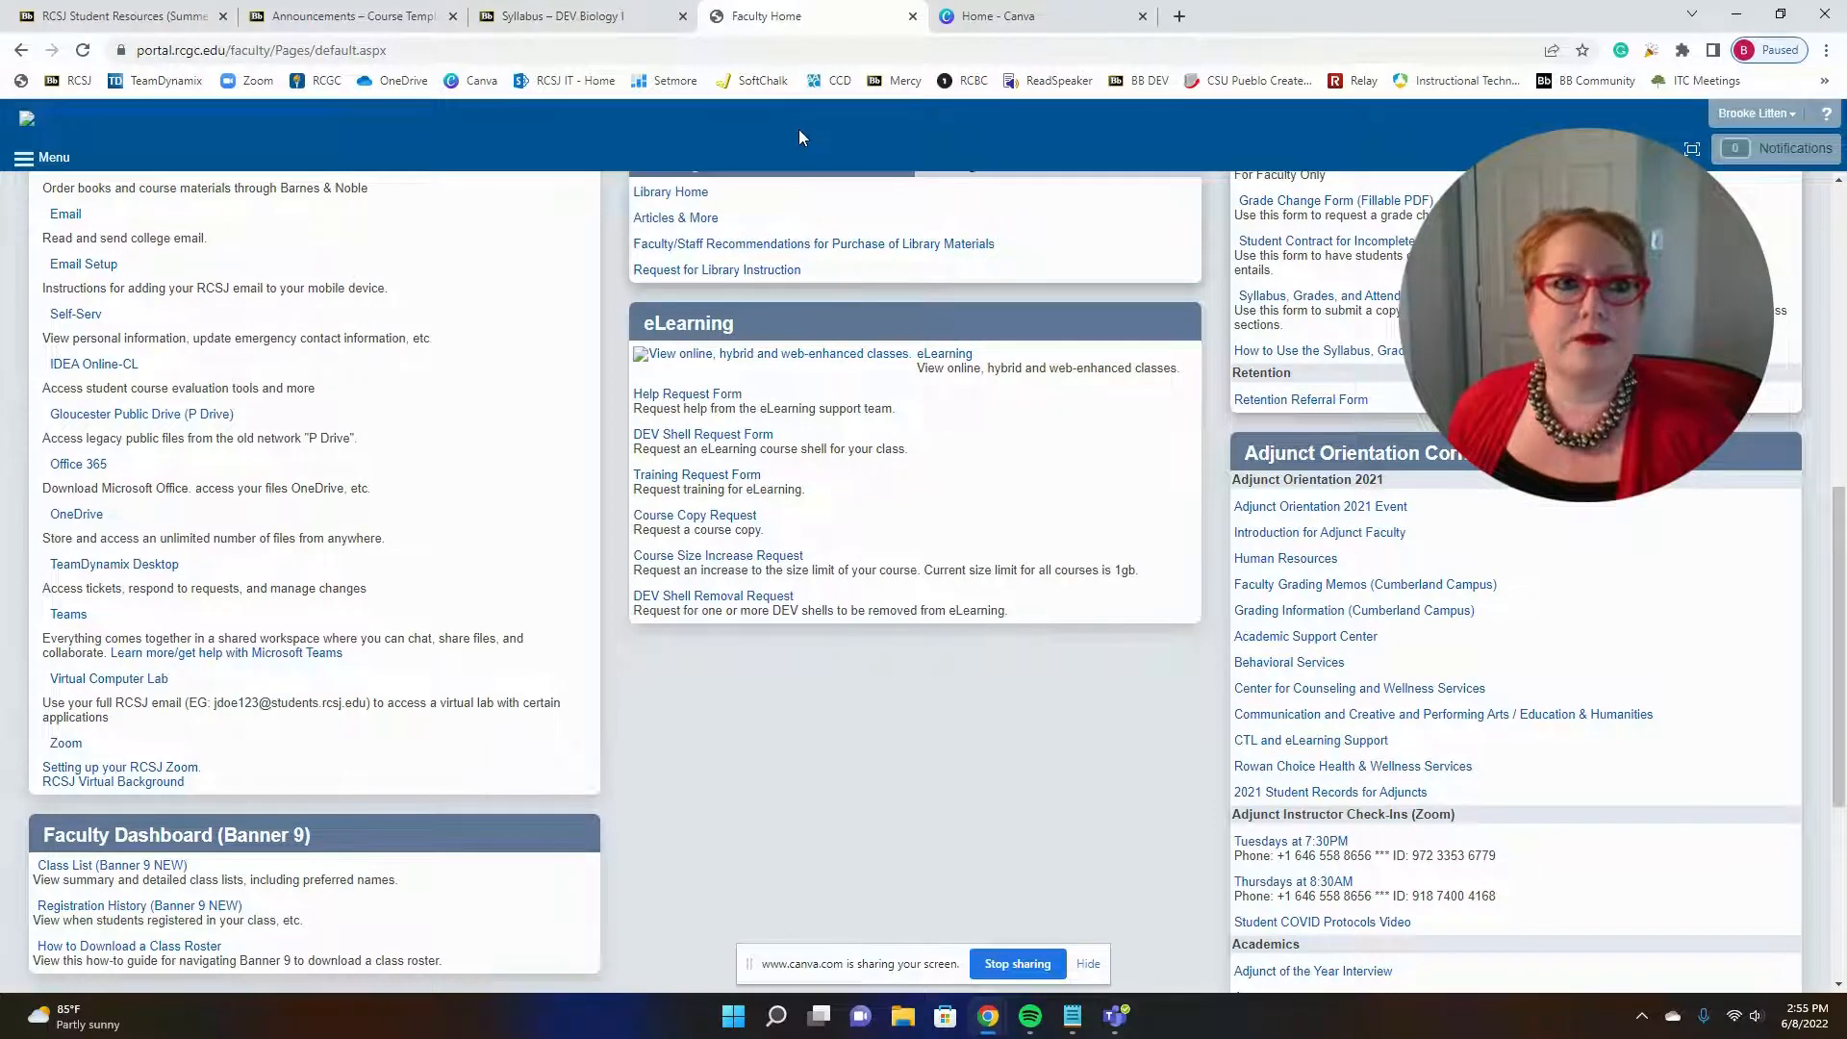
# Switch to Course Template 1 and open the Module 1 folder in its Learning Modules area.
pyautogui.click(284, 19)
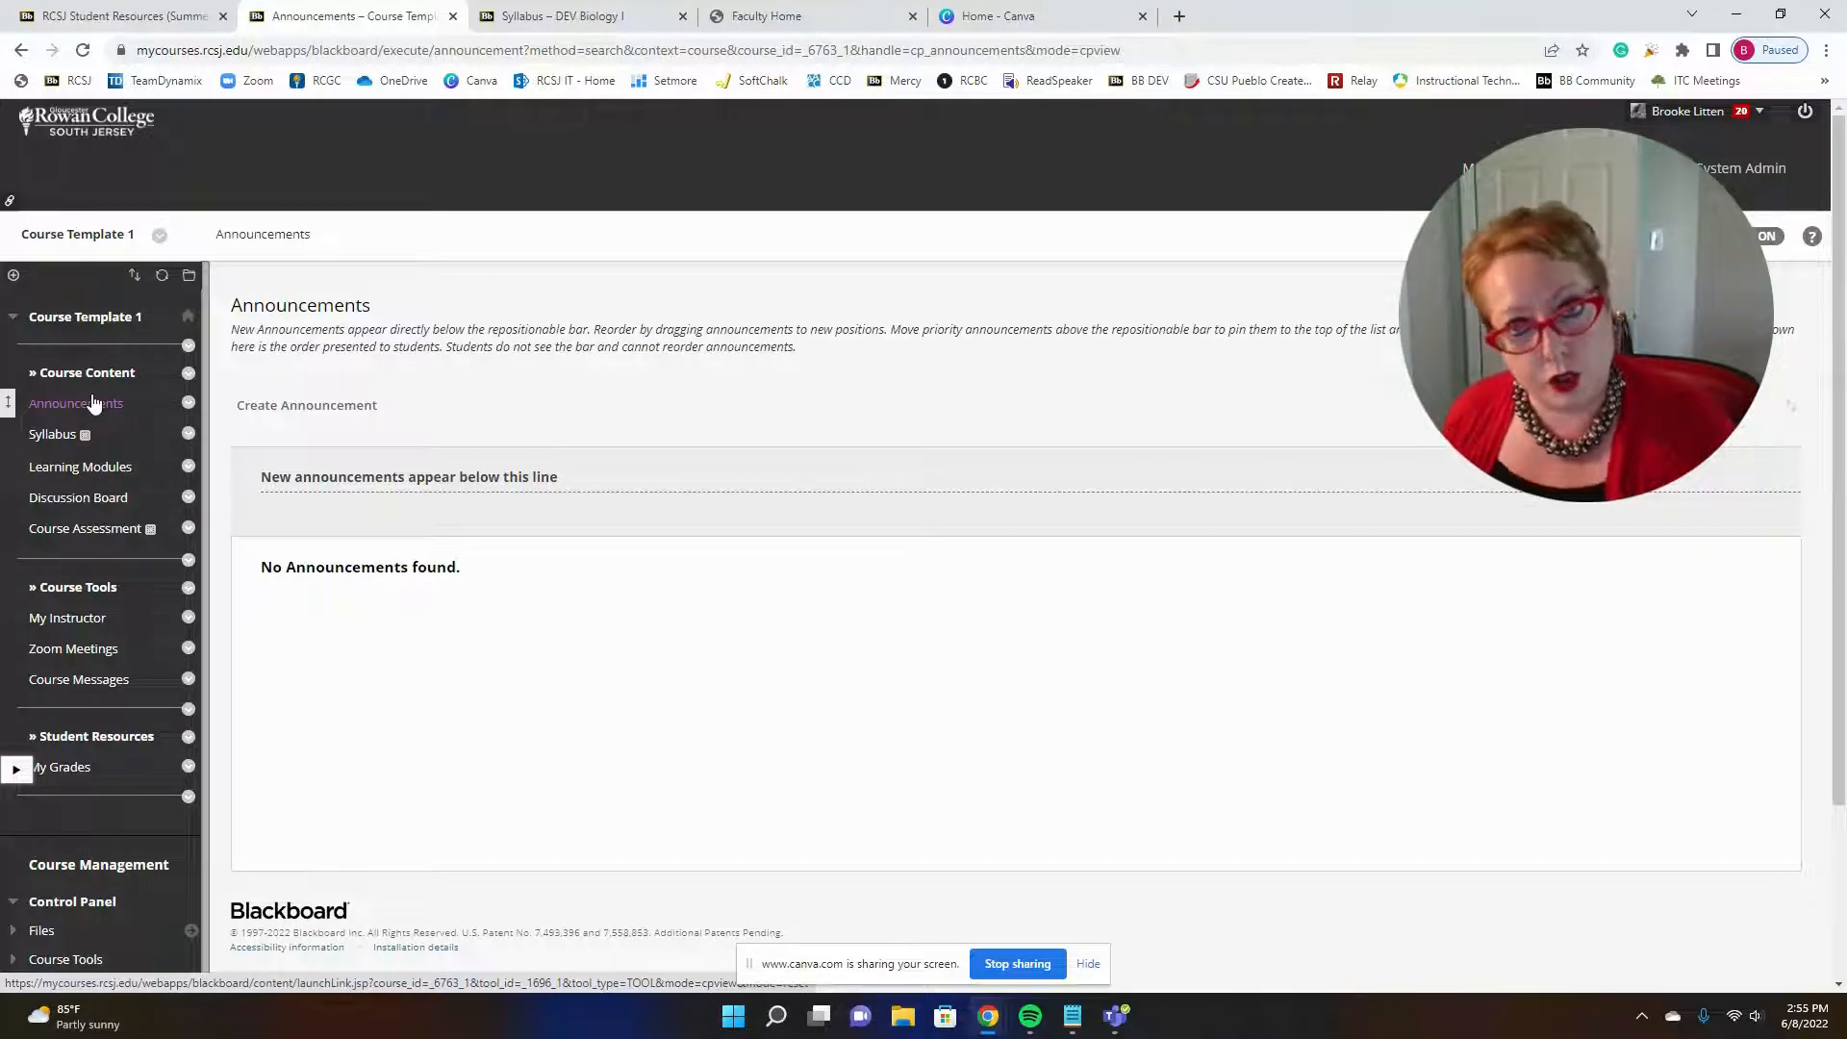
pyautogui.click(63, 468)
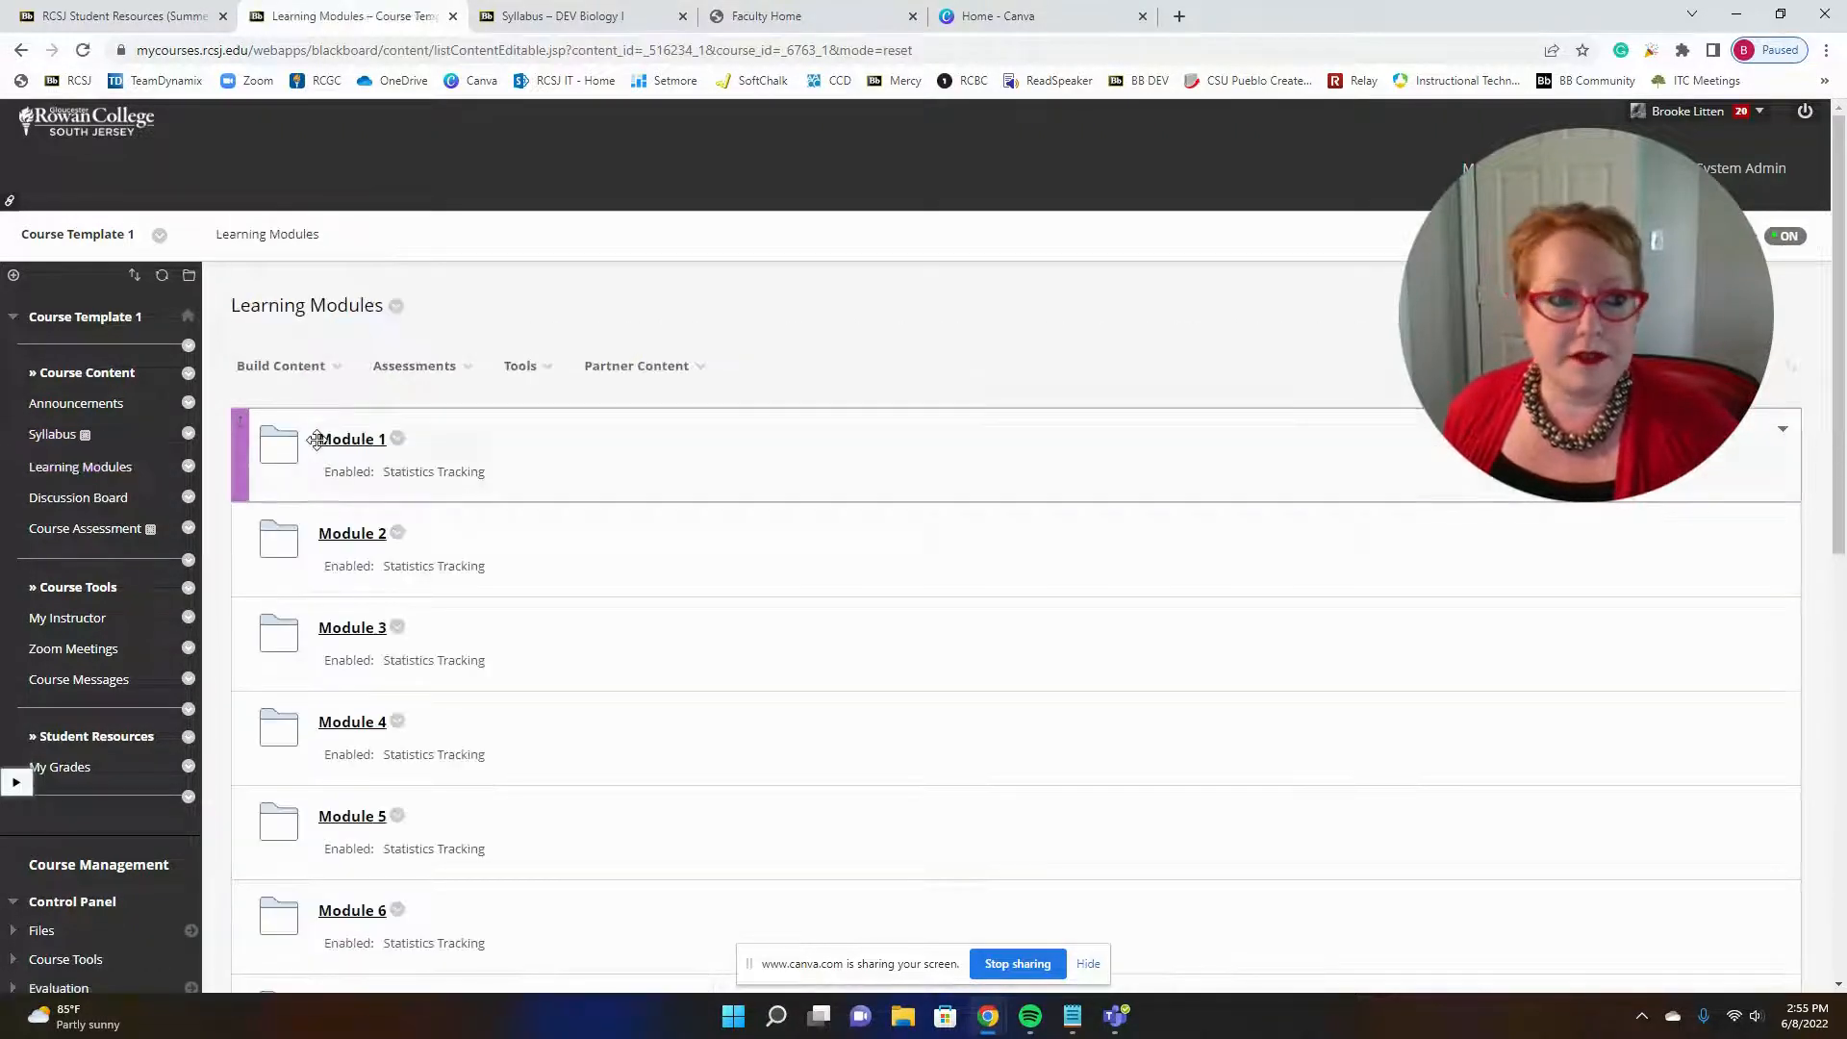
pyautogui.scroll(-4, 322, 458)
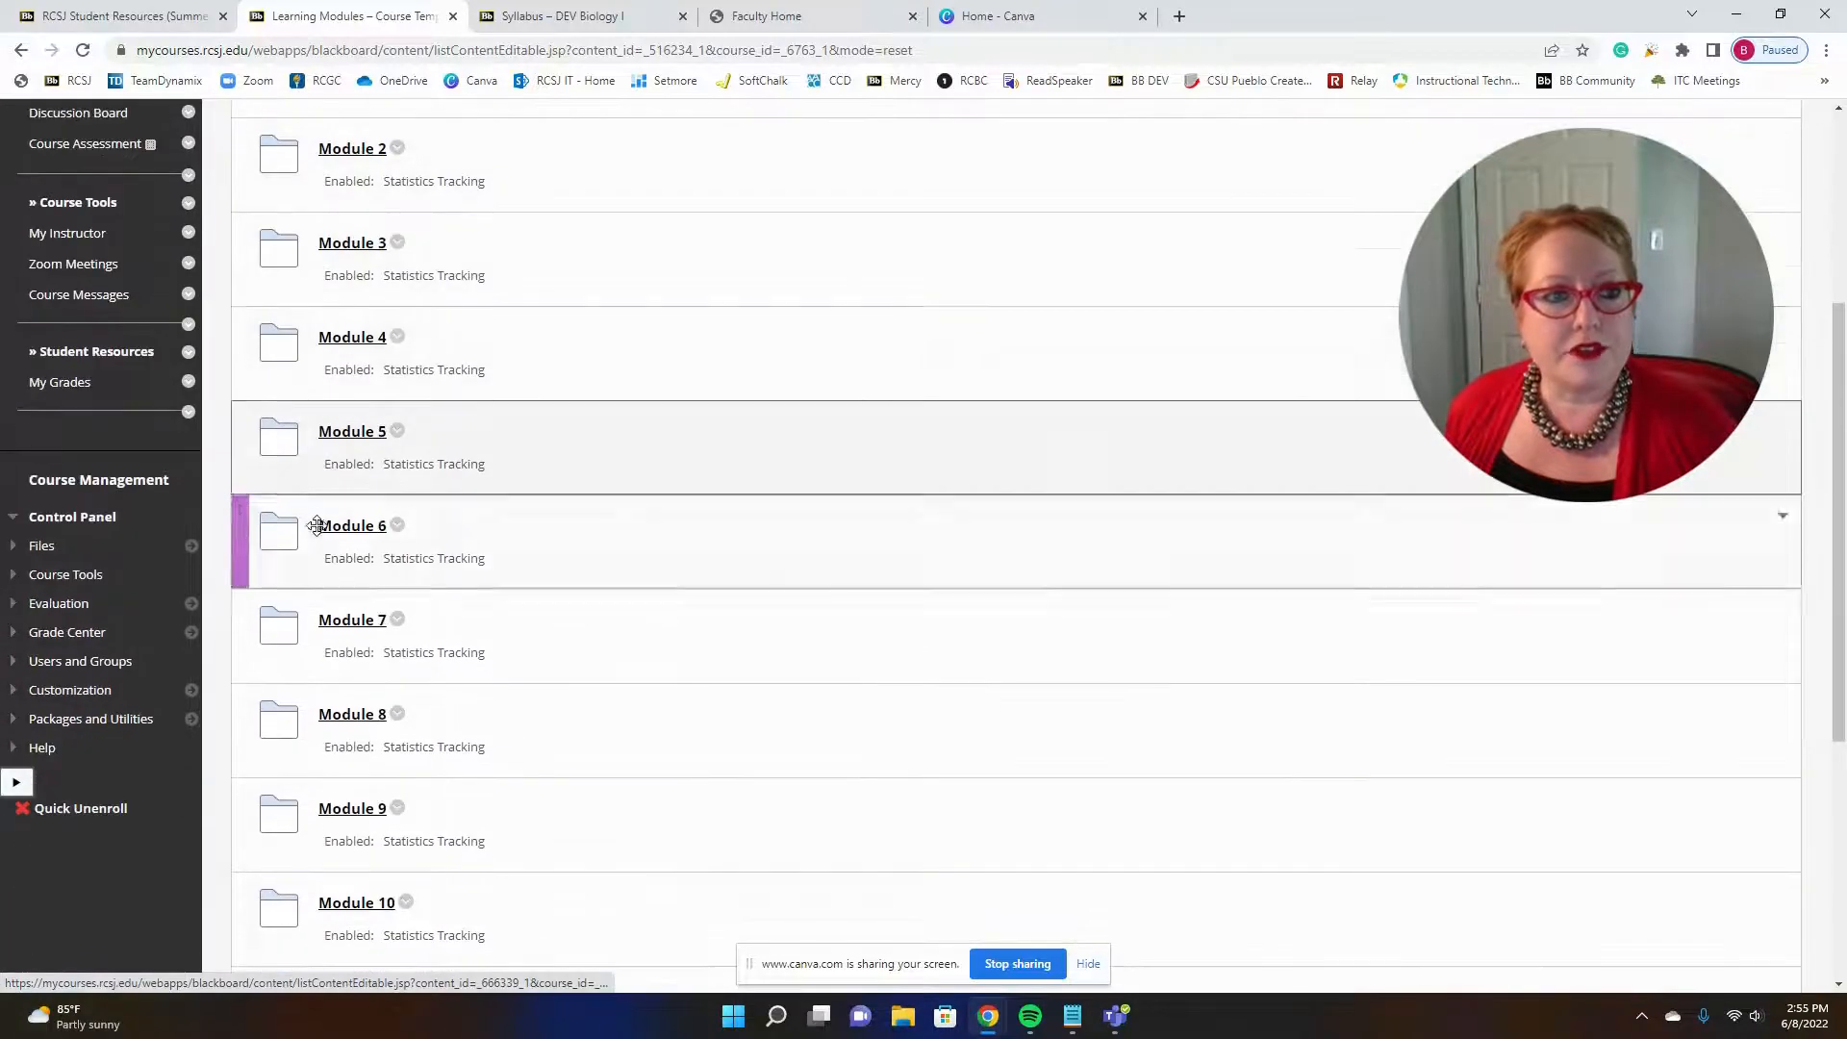
pyautogui.scroll(4, 317, 528)
pyautogui.click(336, 440)
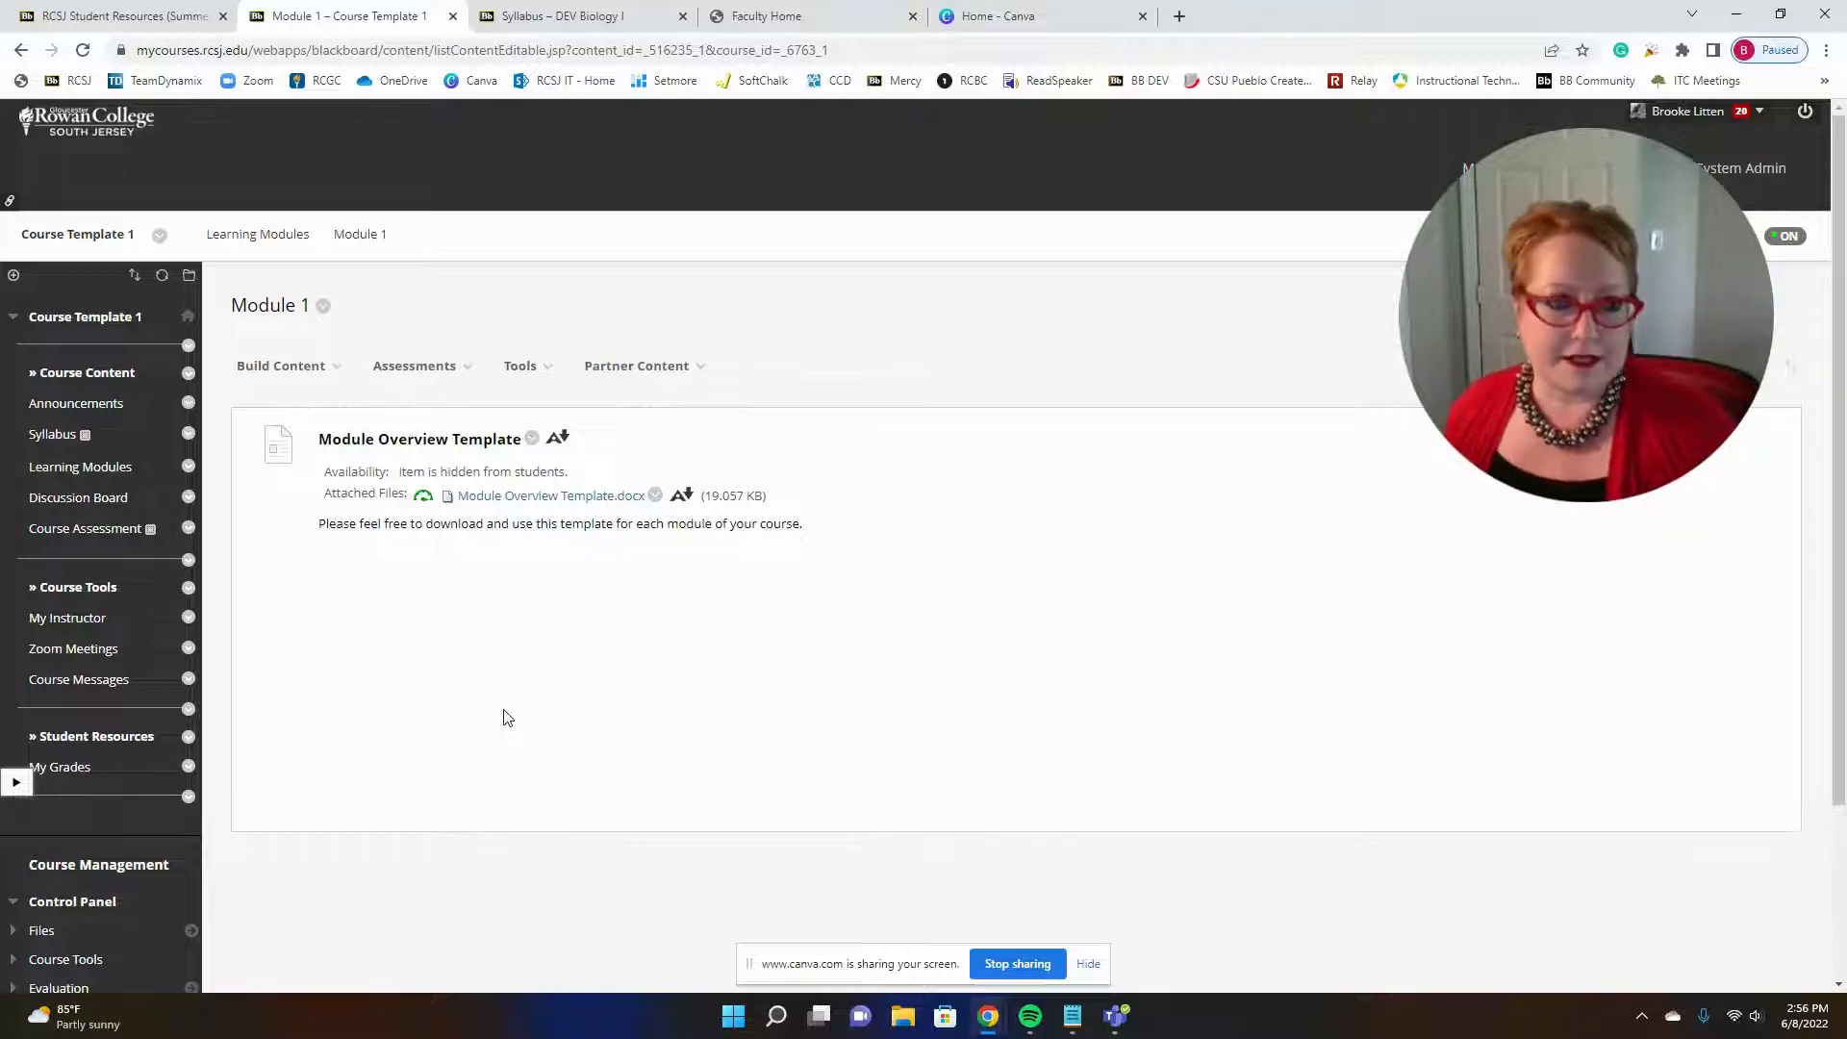
# Return to the Learning Modules list and look through its module folders.
pyautogui.click(270, 234)
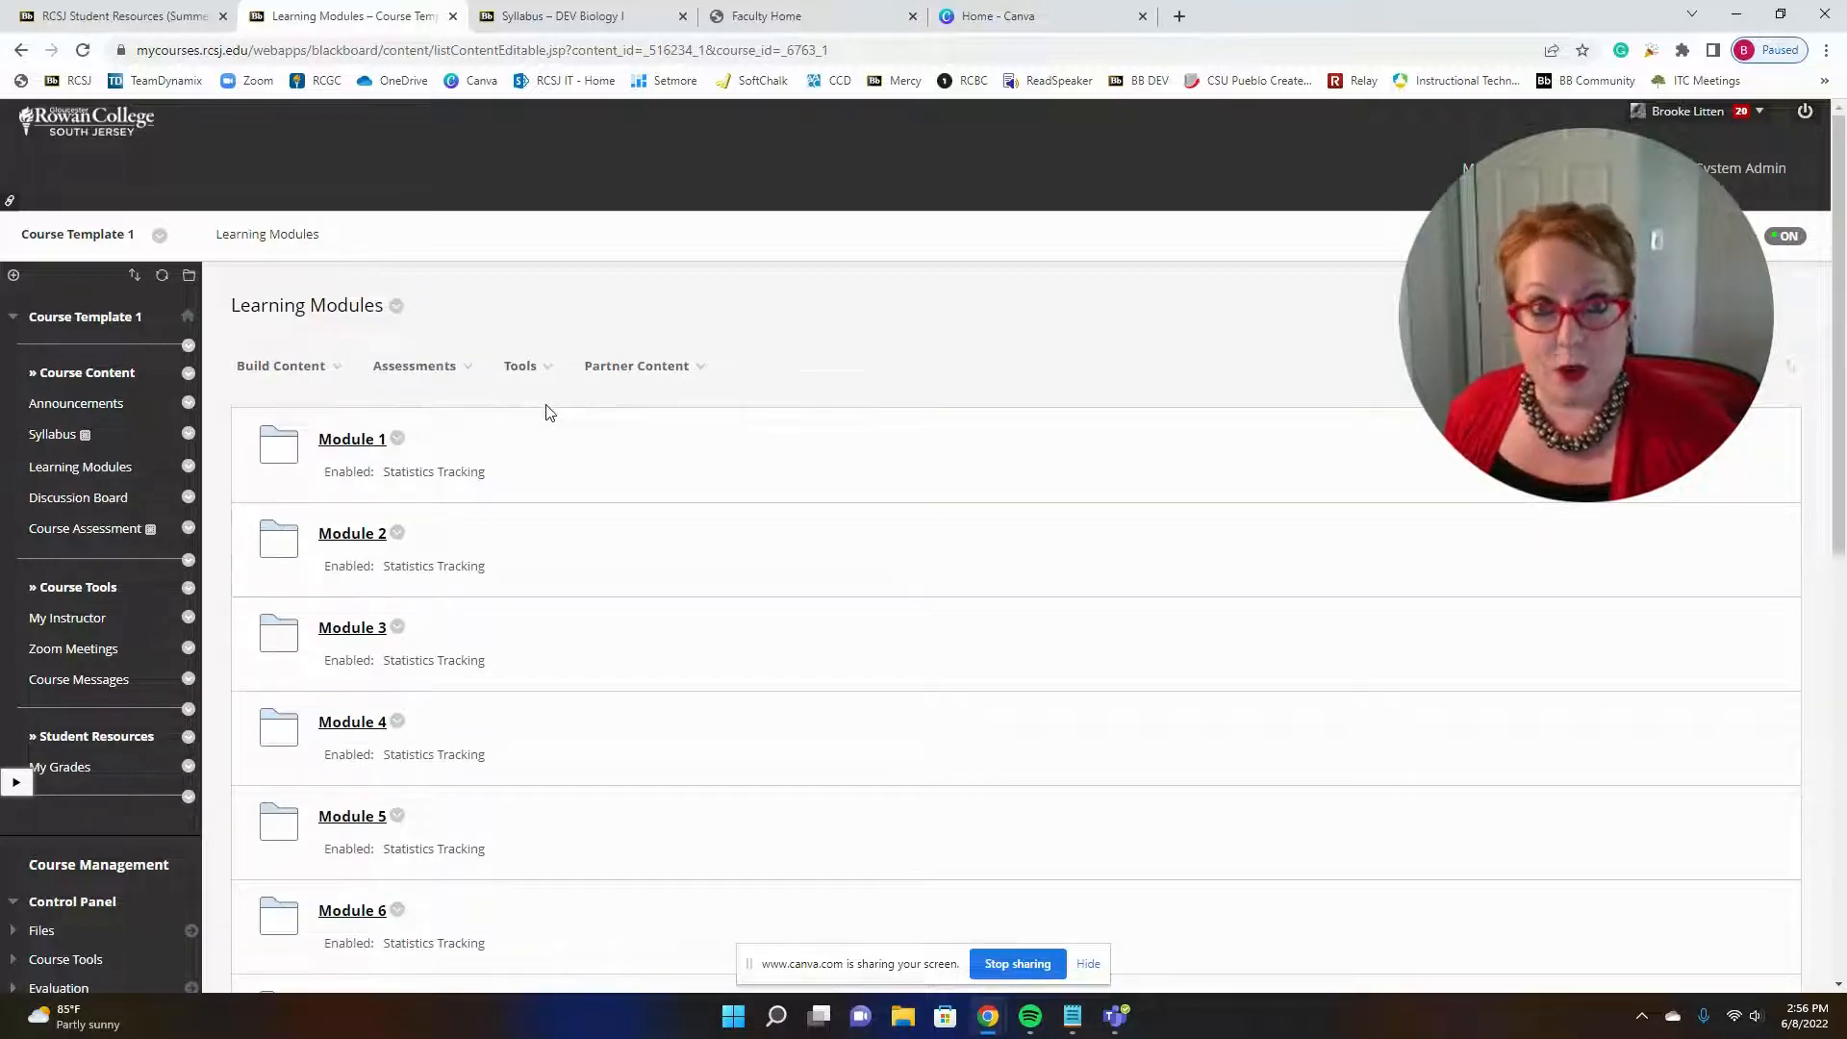
pyautogui.scroll(-4, 536, 432)
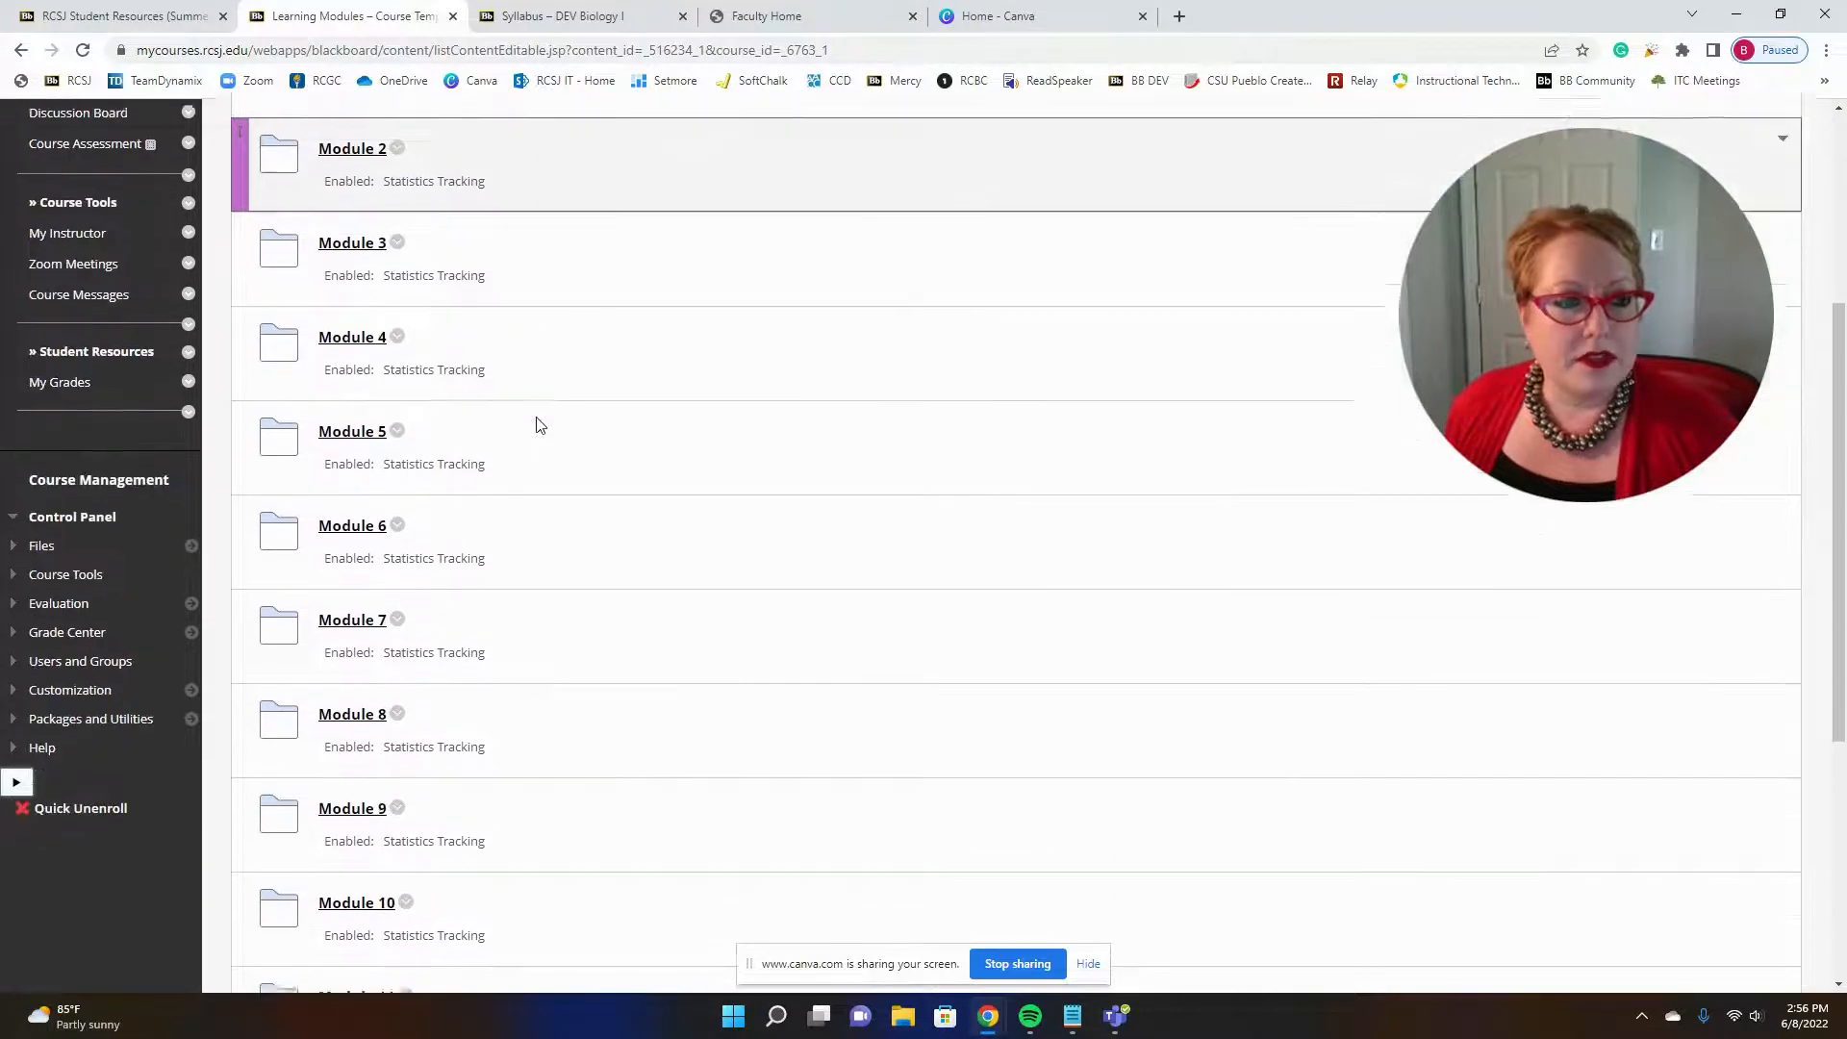
pyautogui.scroll(-5, 536, 424)
pyautogui.scroll(5, 573, 705)
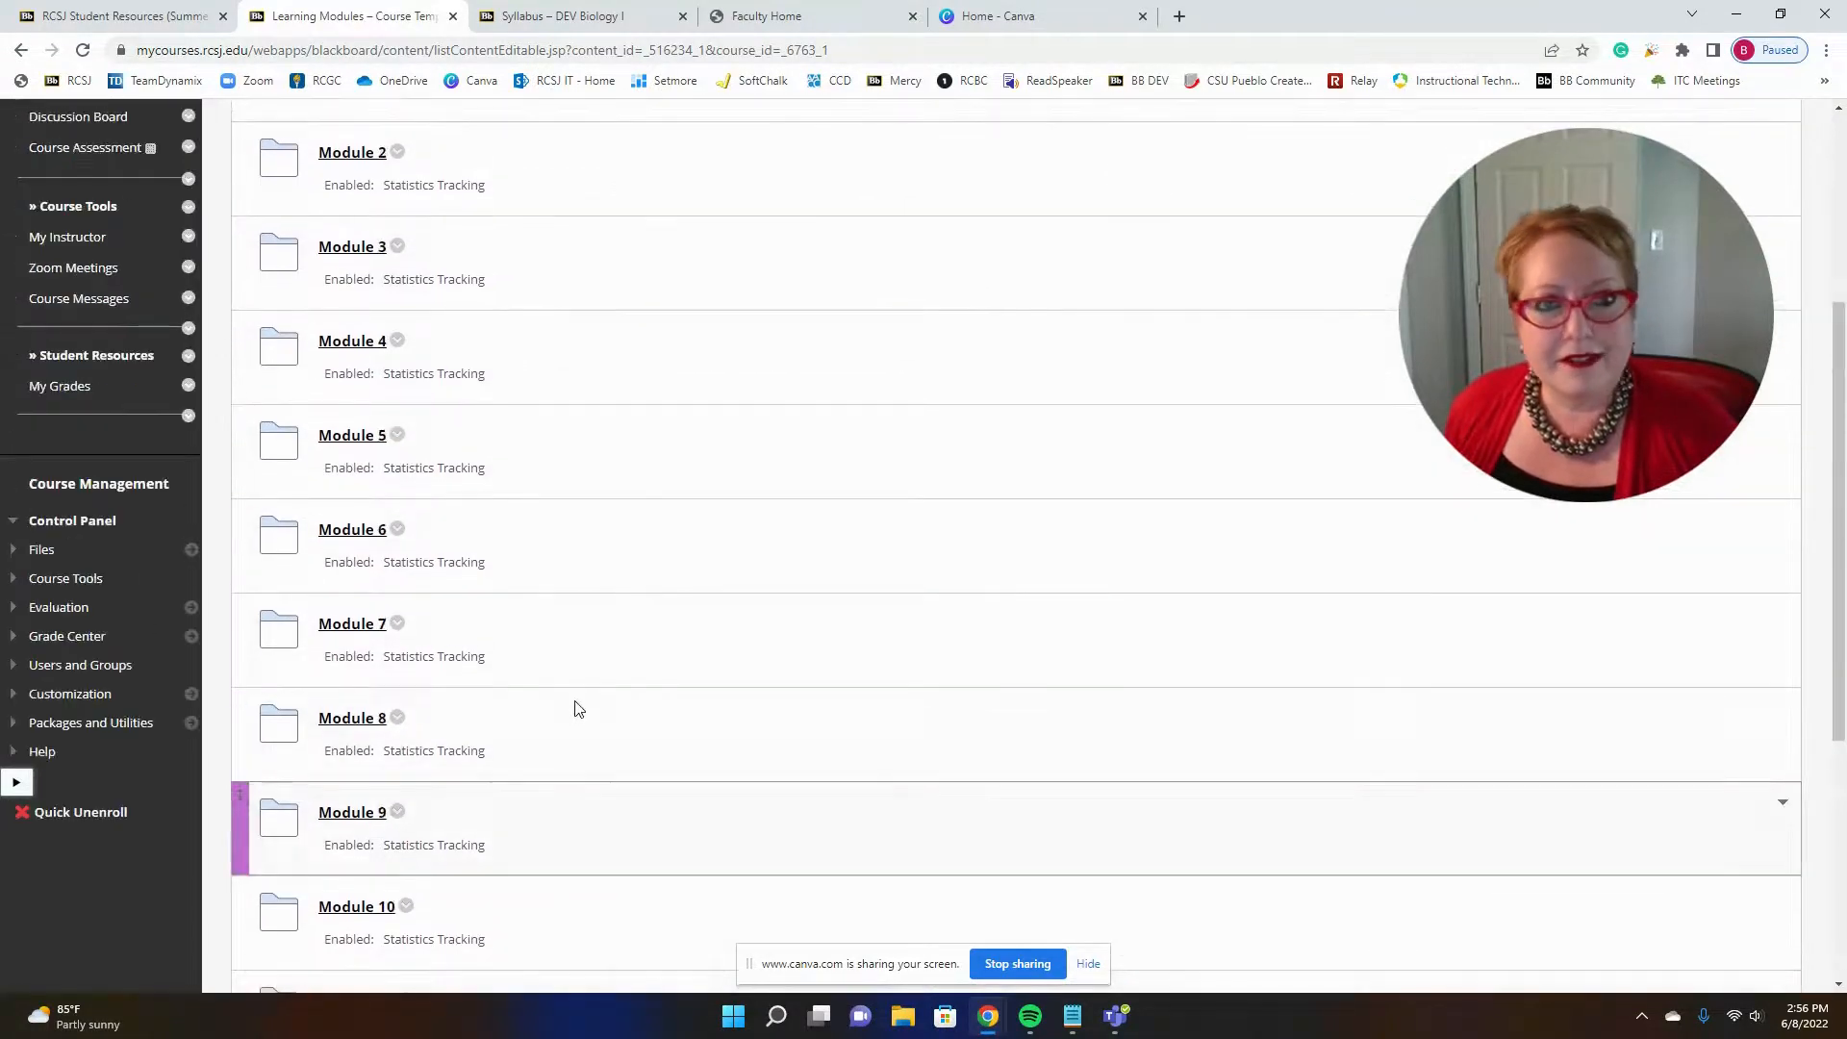
pyautogui.scroll(4, 578, 709)
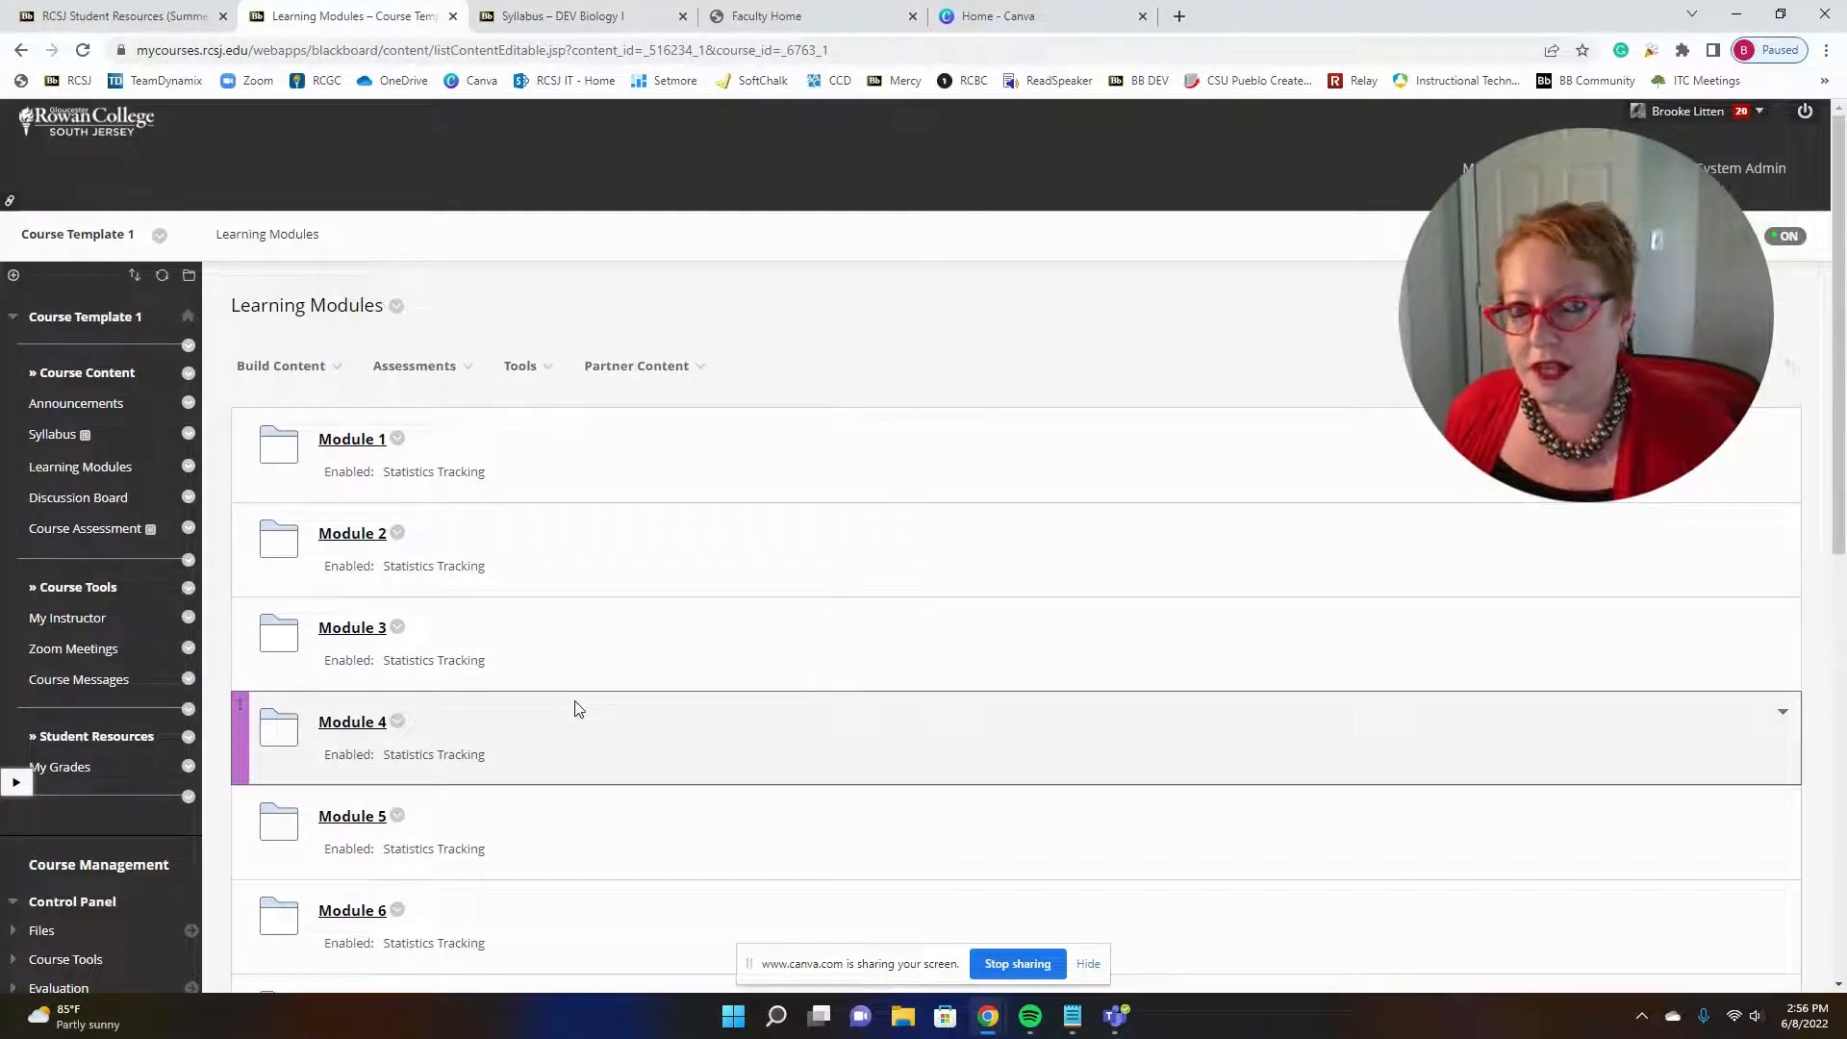
pyautogui.scroll(-7, 578, 709)
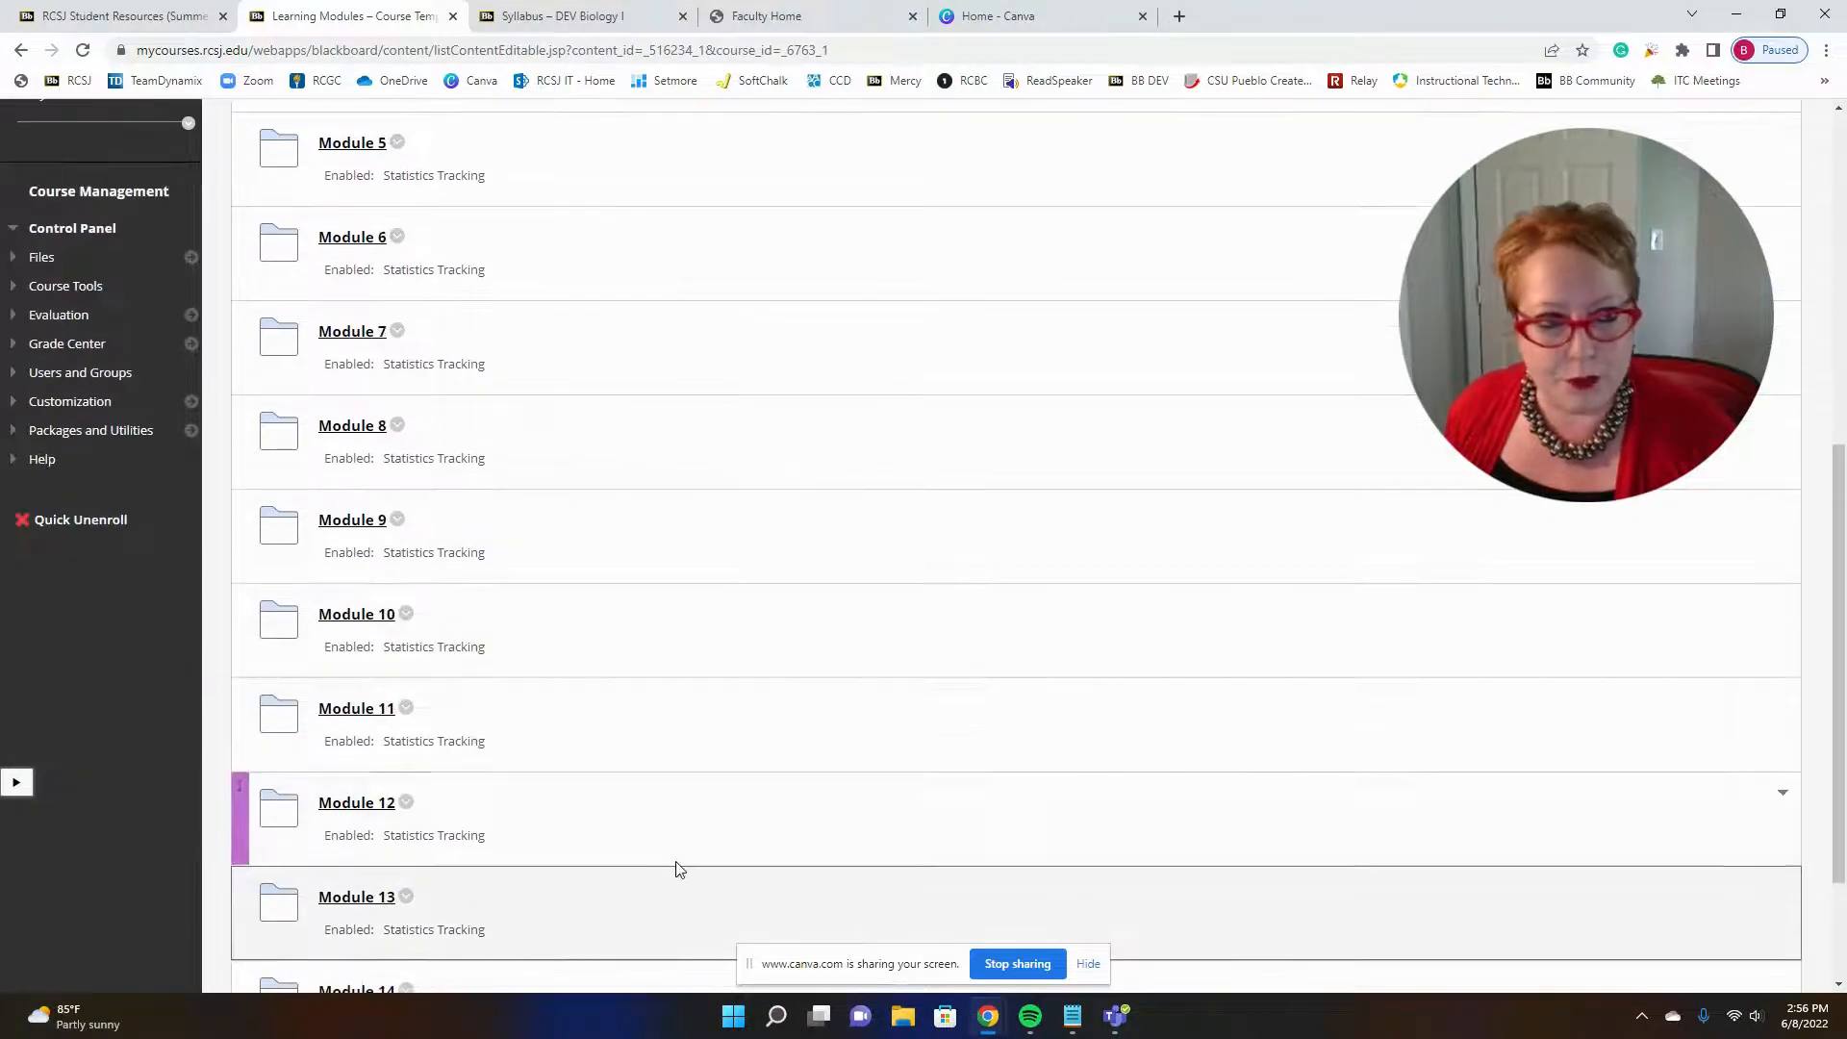
pyautogui.scroll(5, 676, 868)
# Open the Module 3 folder for editing, review its name and text fields, and cancel the edit.
pyautogui.click(395, 338)
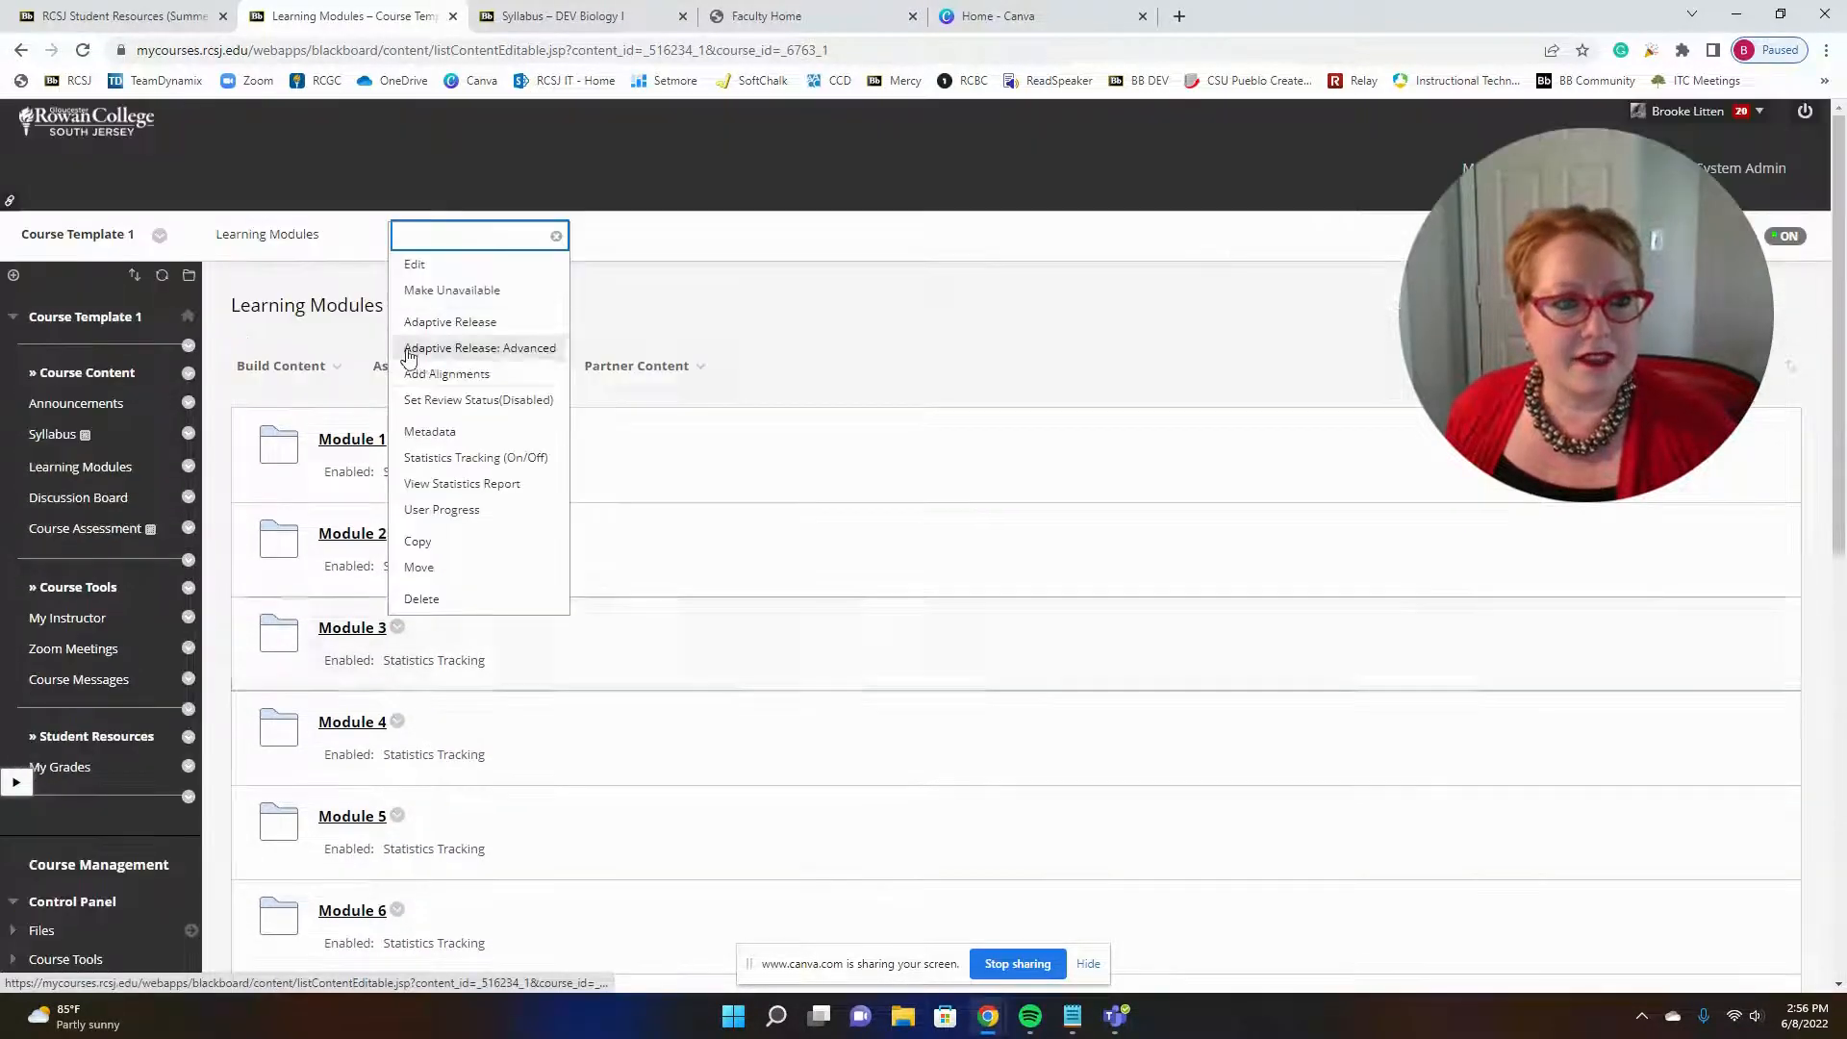
pyautogui.click(416, 264)
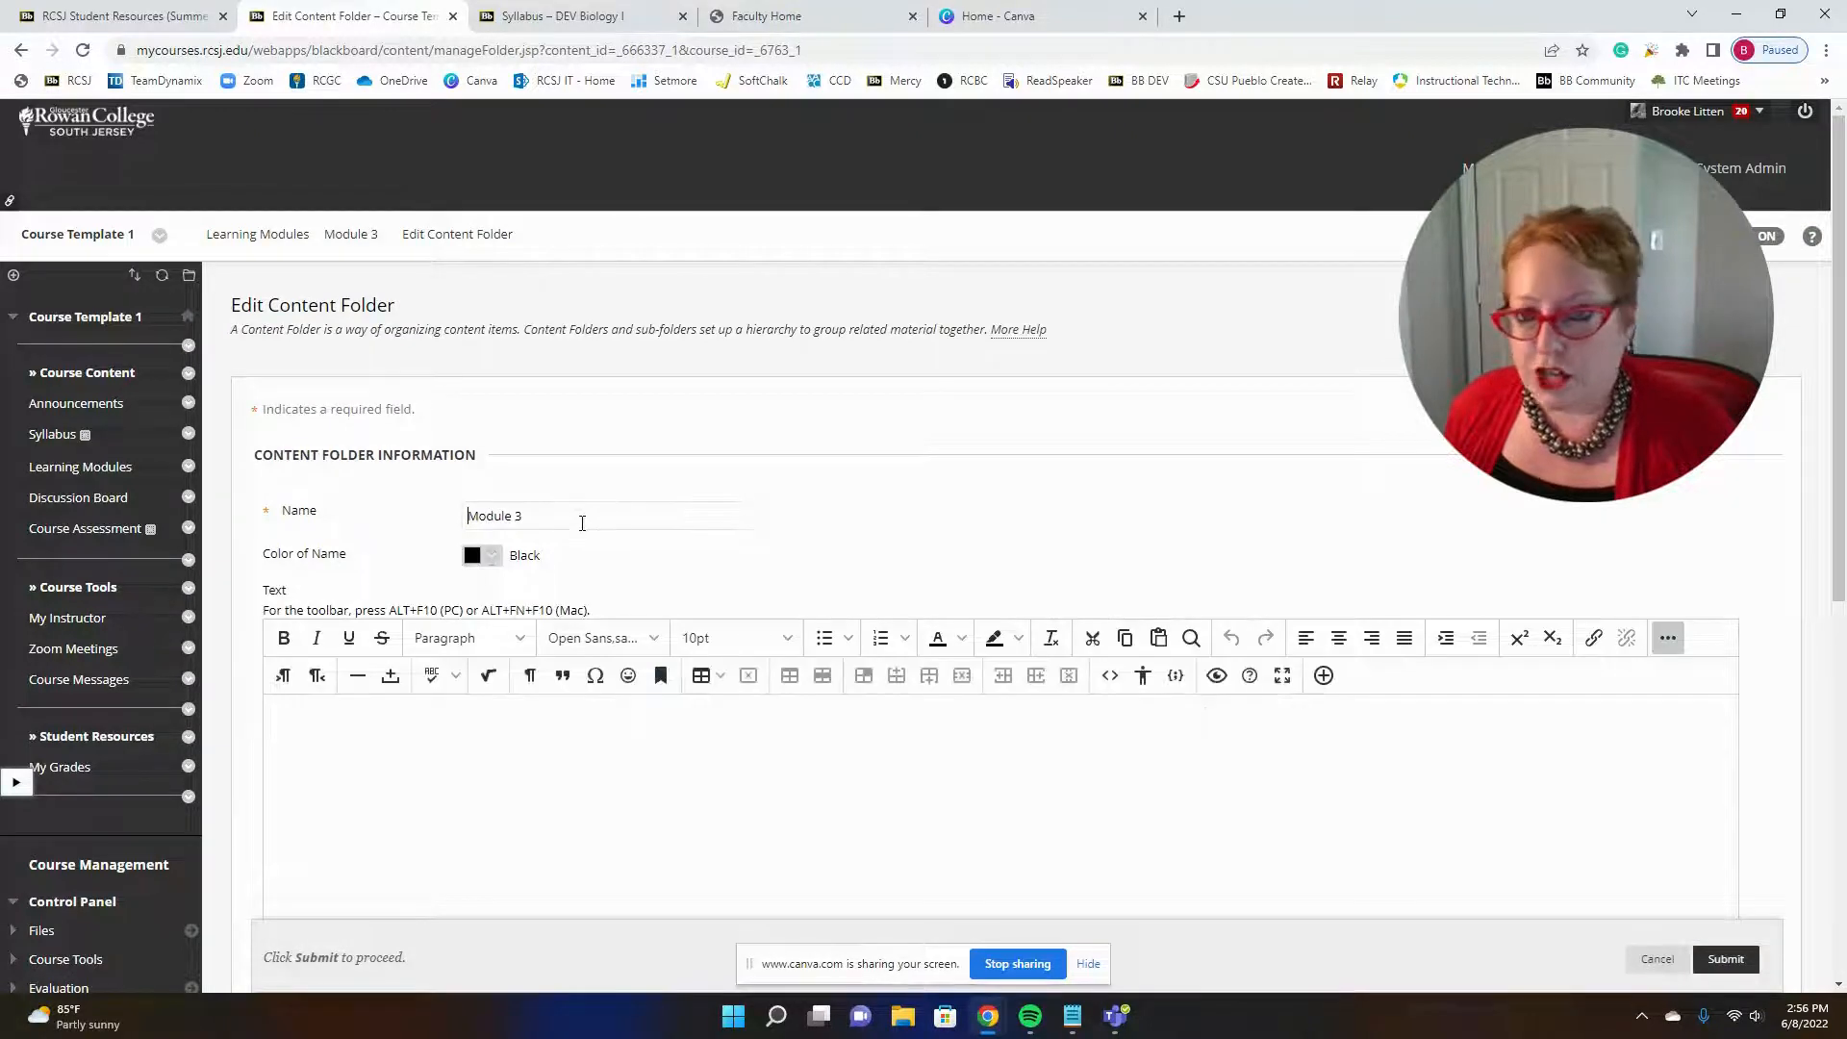
pyautogui.scroll(-2, 1058, 505)
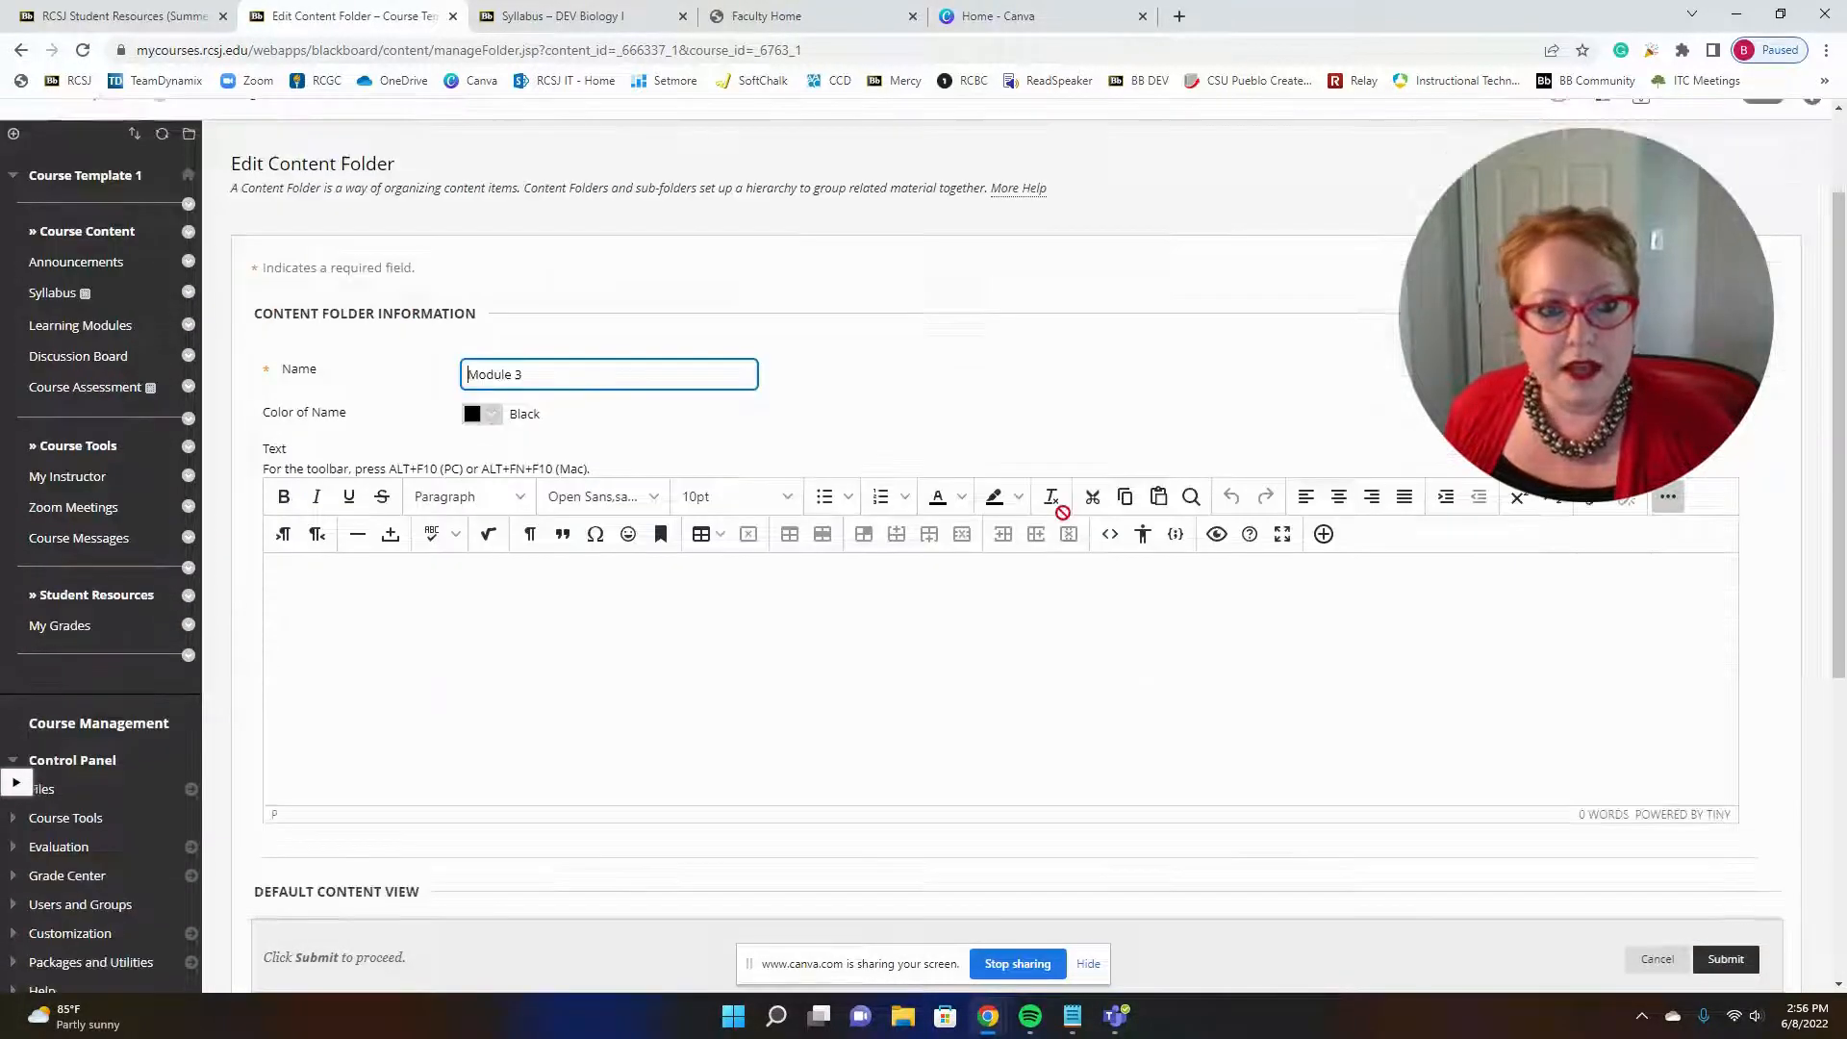
pyautogui.scroll(-1, 1062, 512)
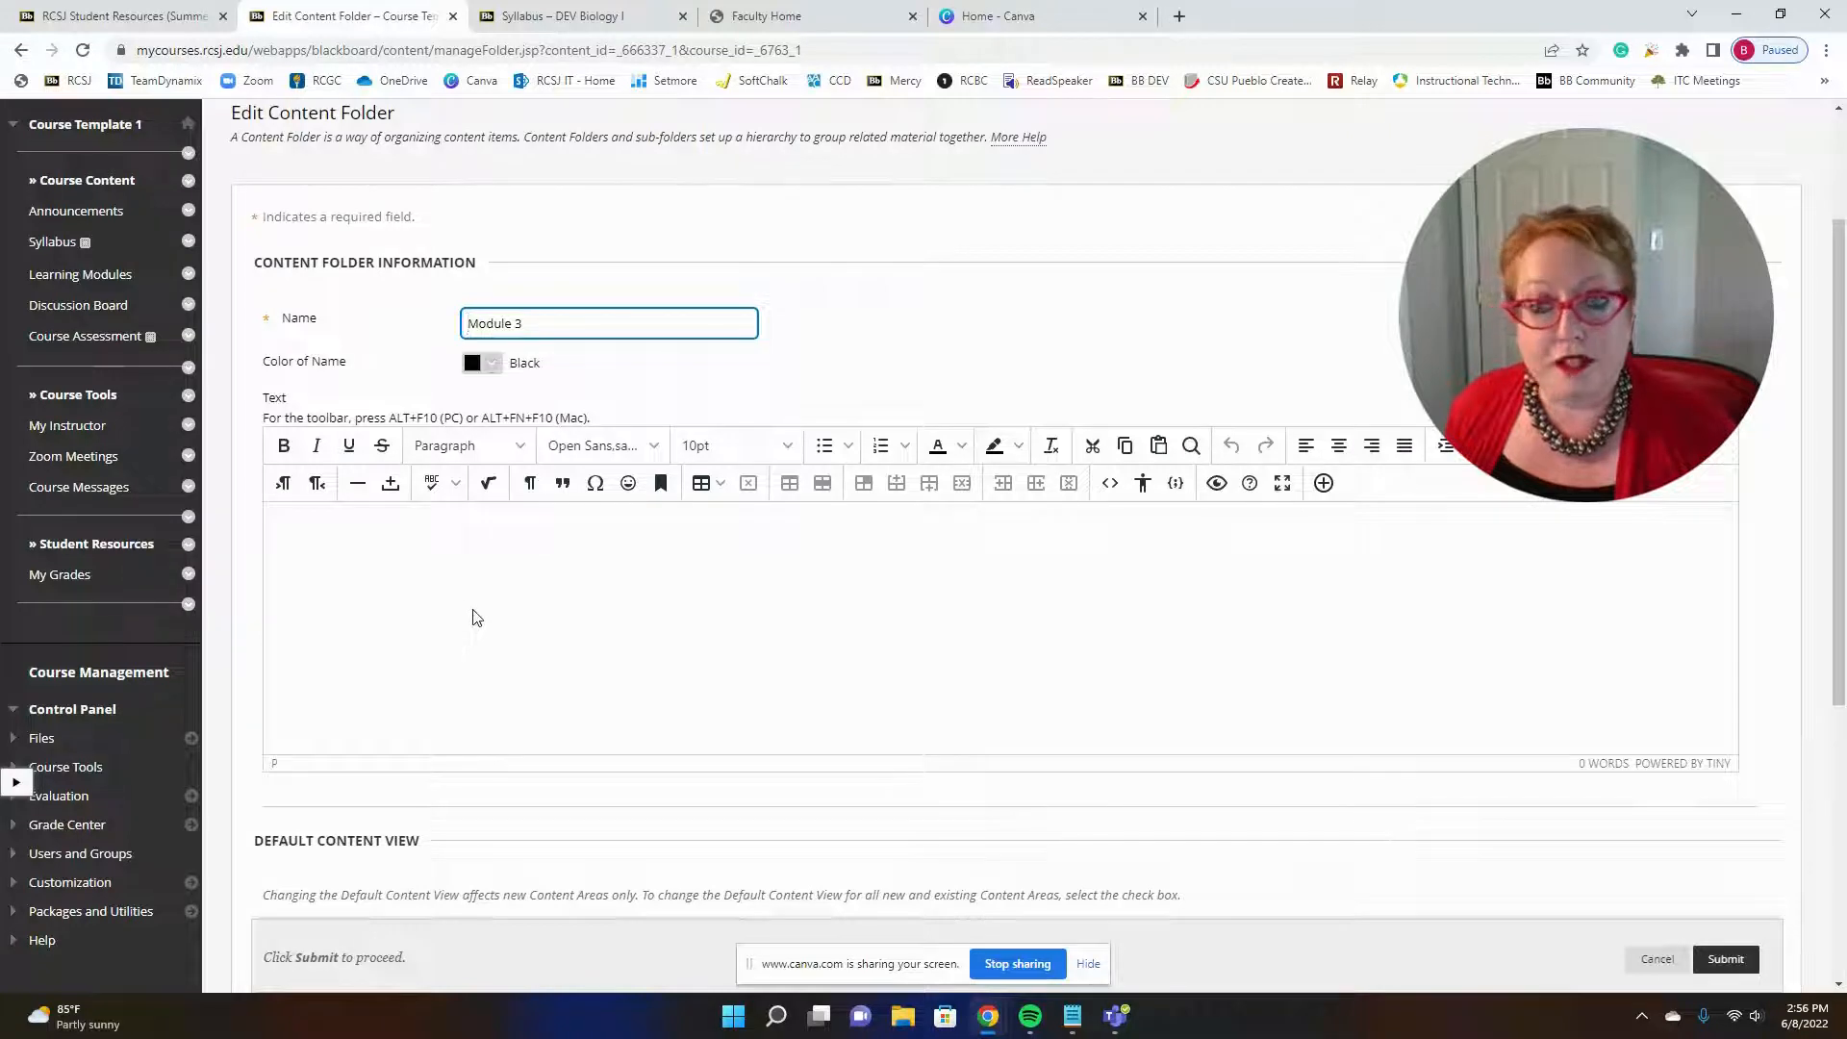
pyautogui.click(1652, 959)
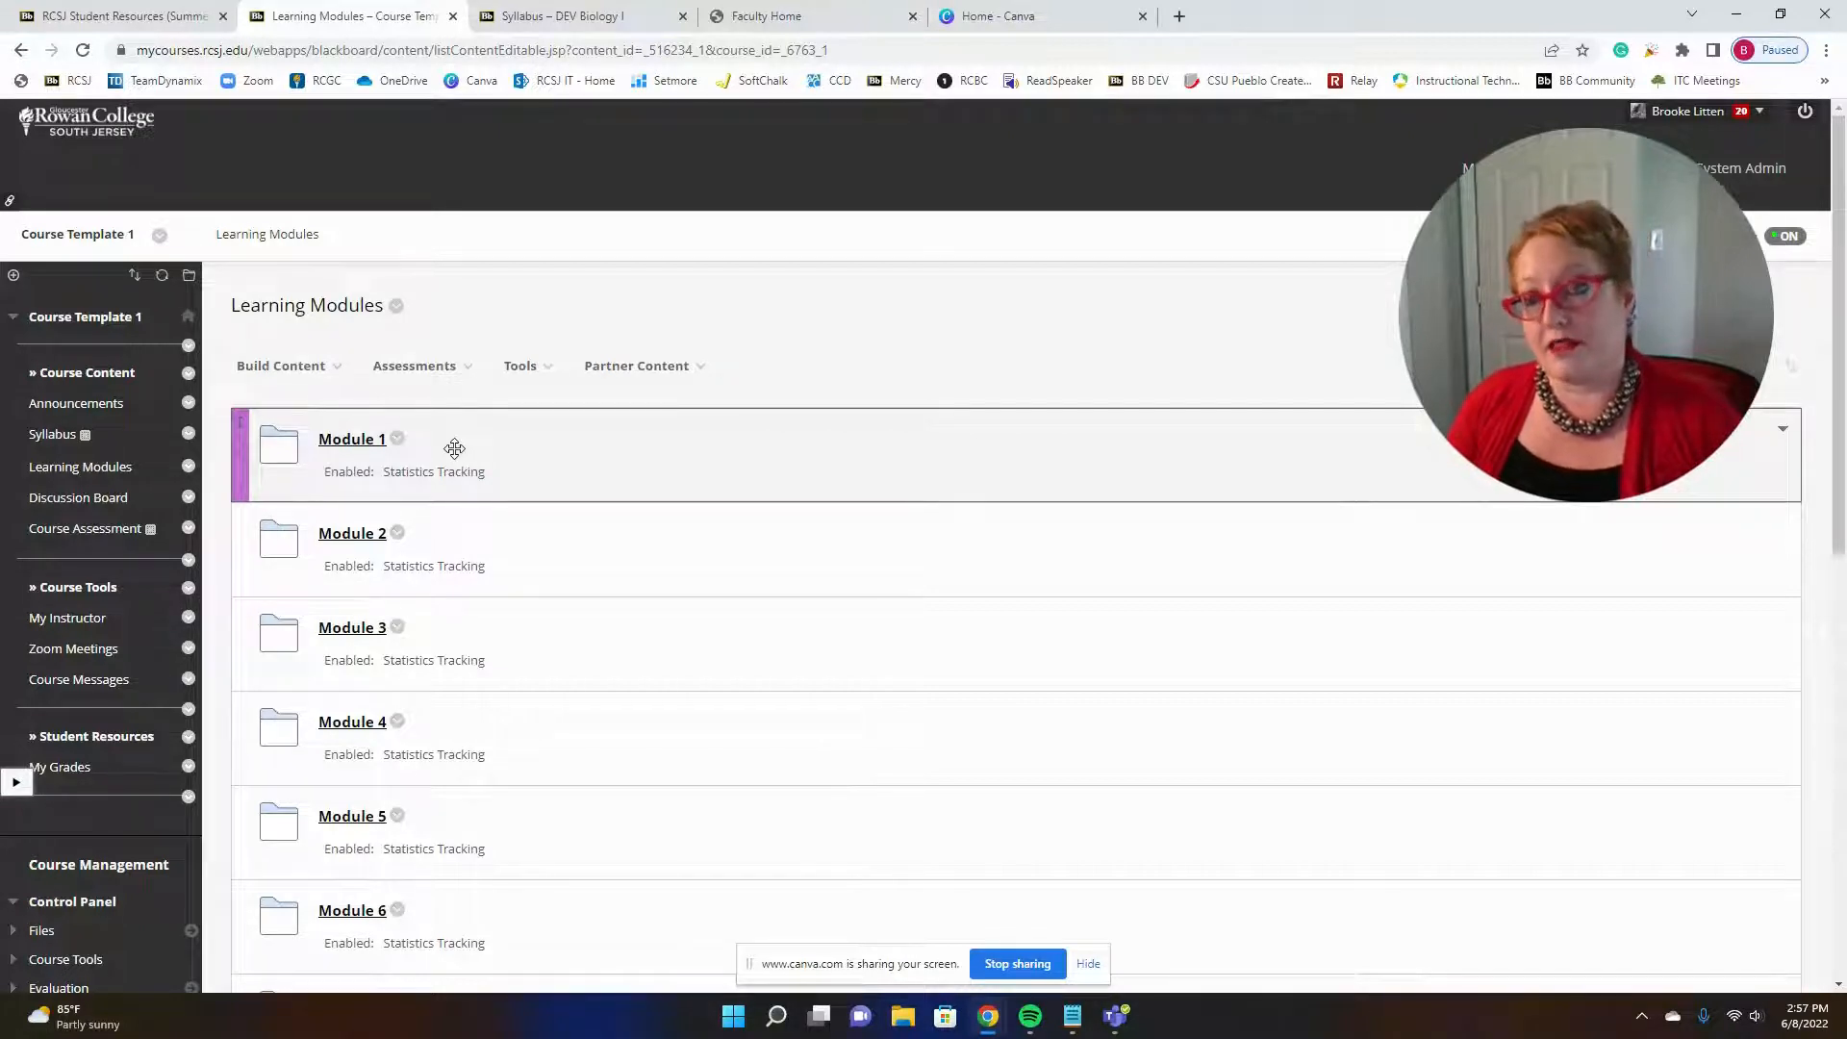
# View the contents of Module 1, and view the Discussion Board page with its menu link's options.
pyautogui.click(360, 442)
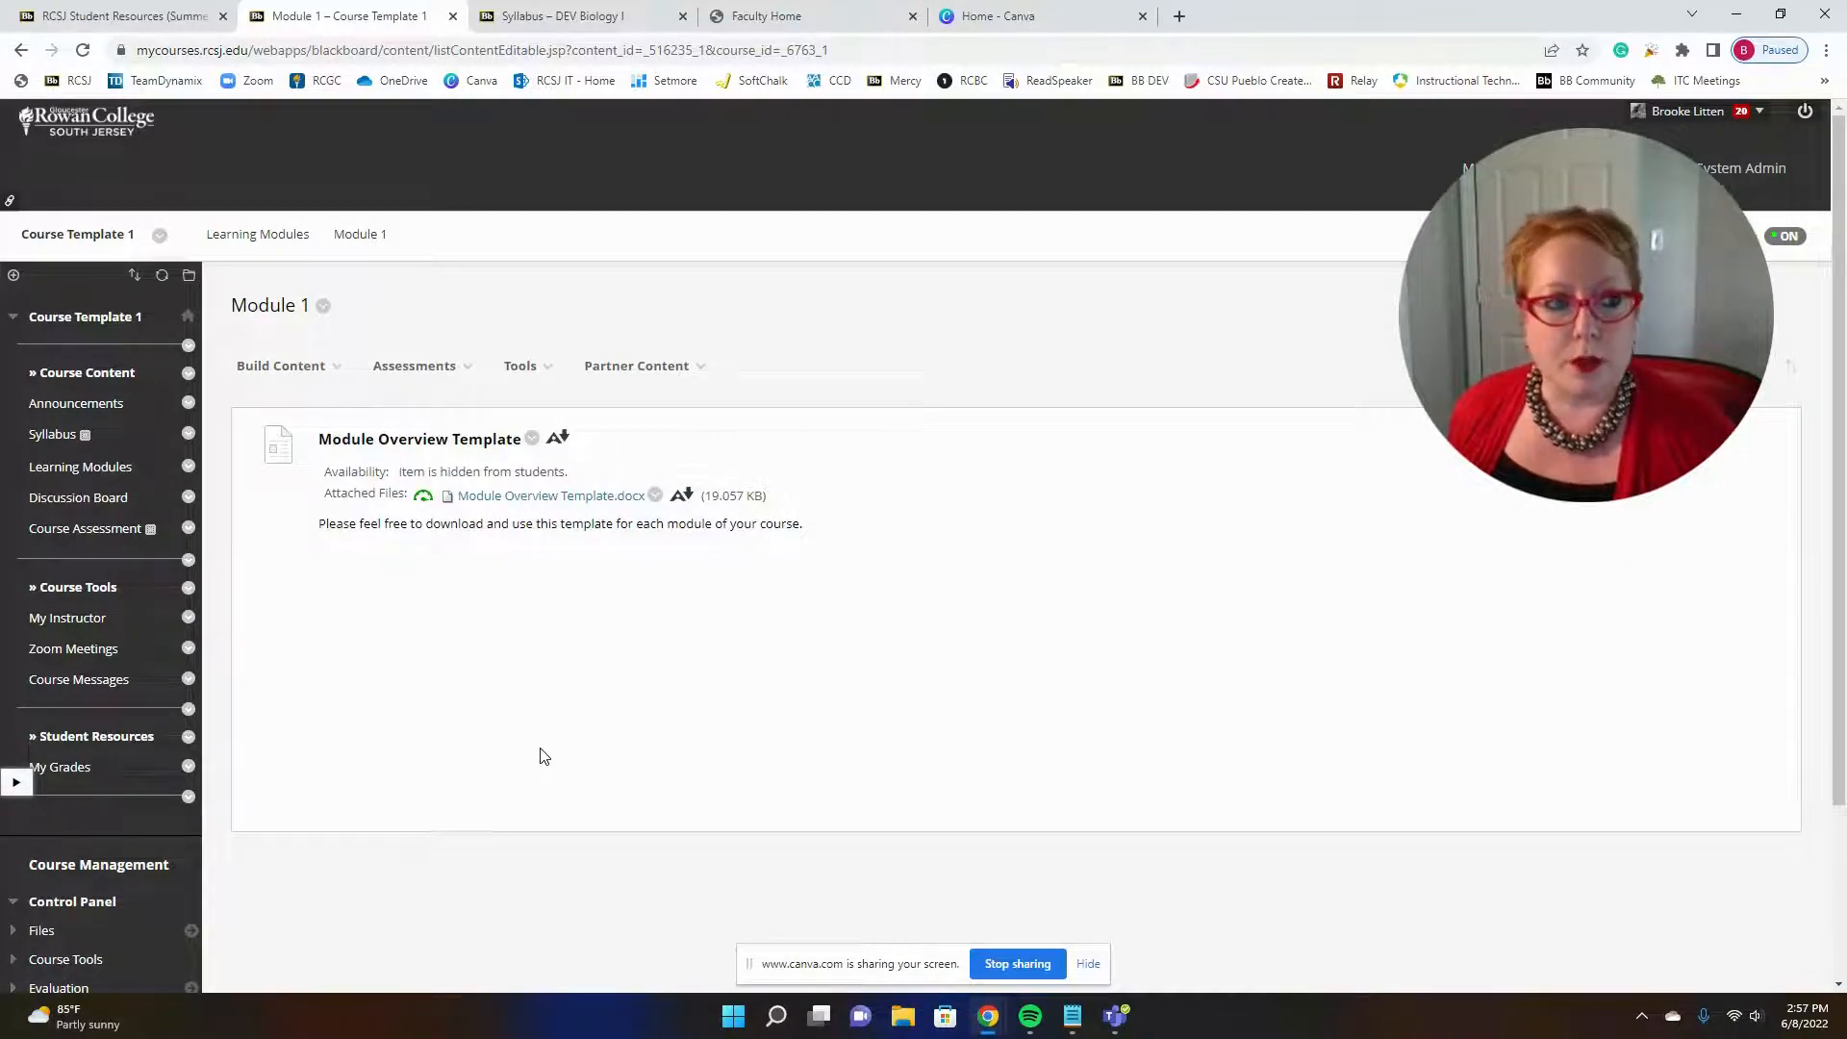
pyautogui.click(103, 499)
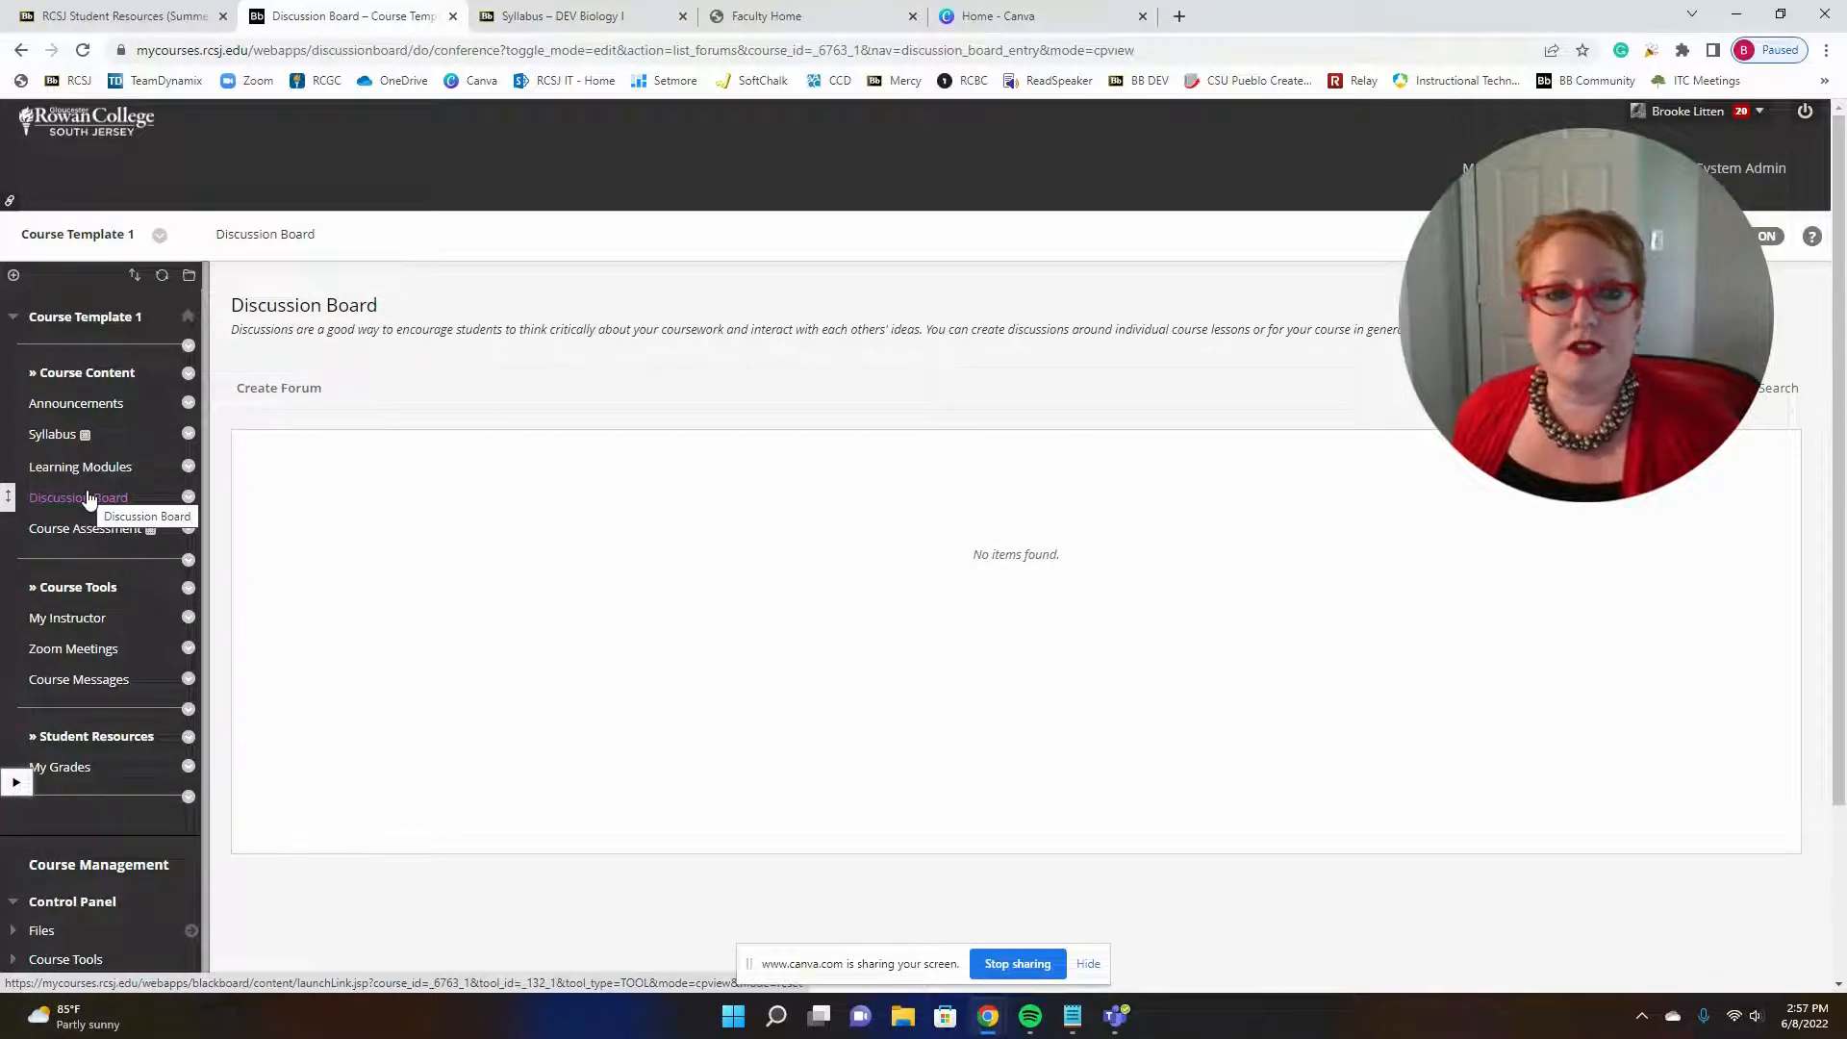
pyautogui.click(189, 528)
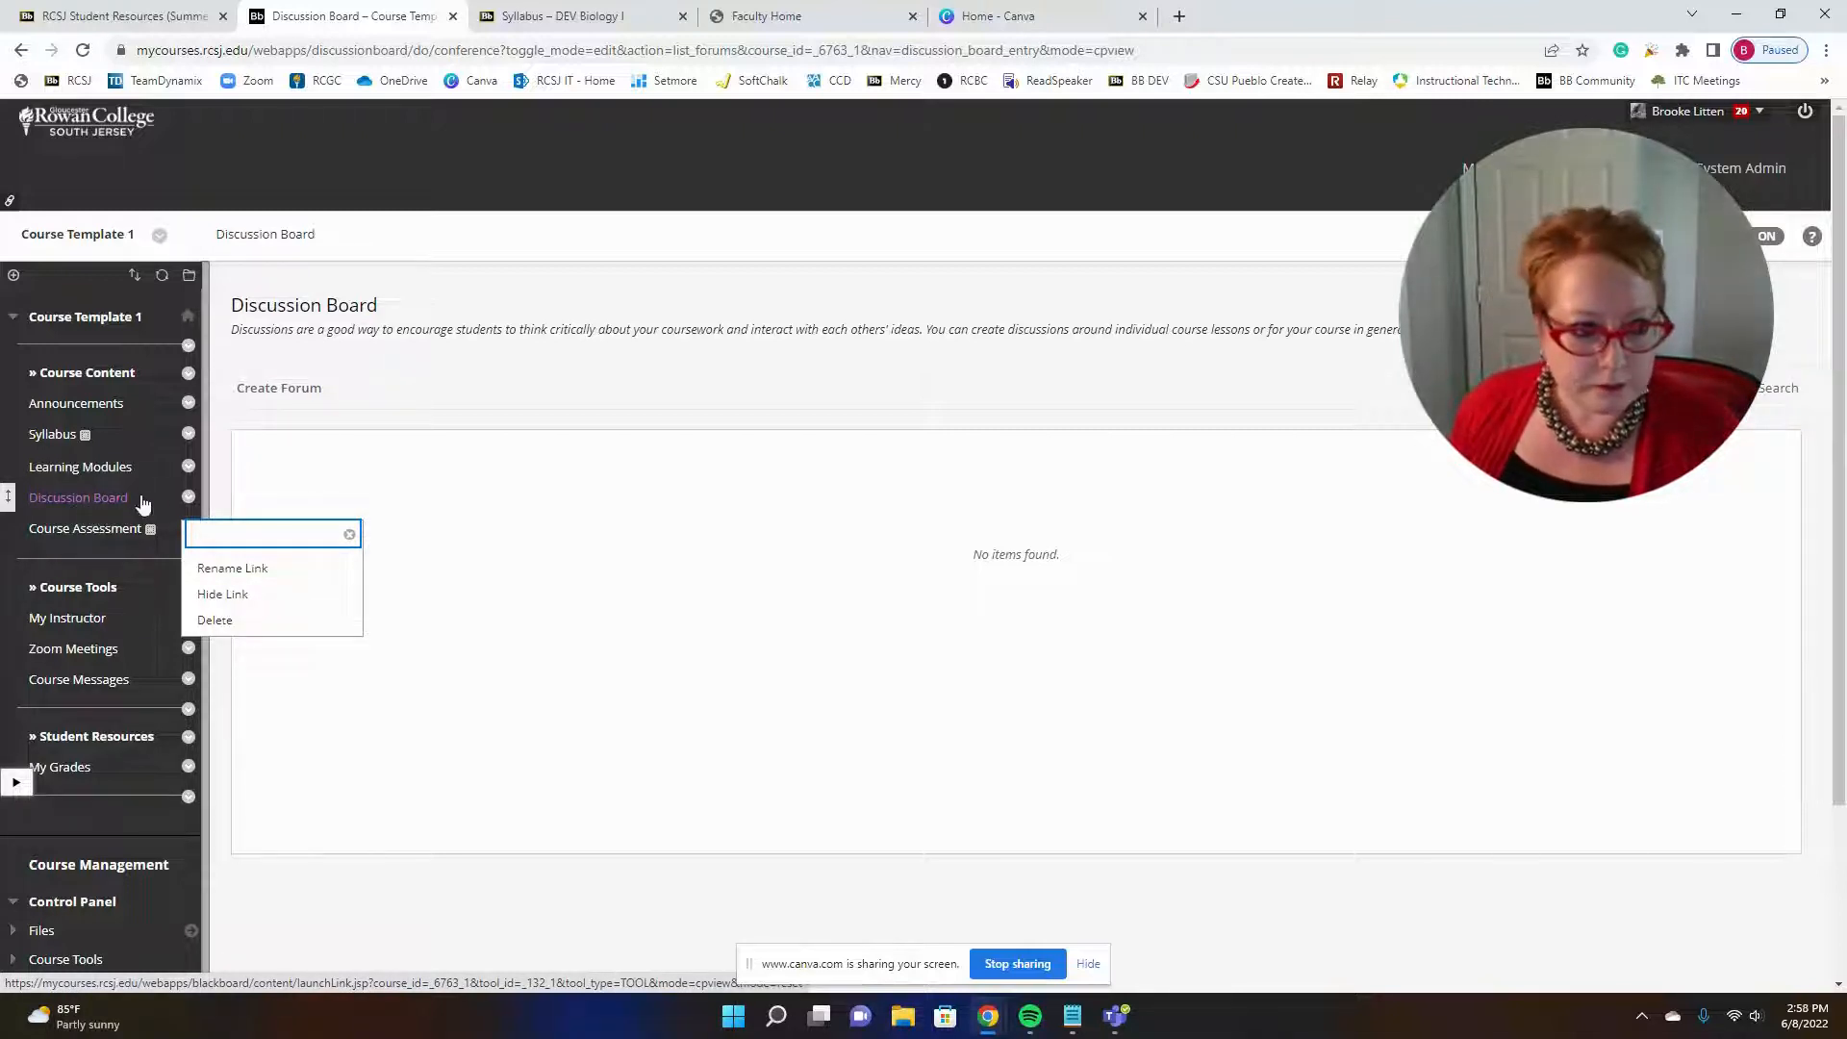
pyautogui.click(390, 345)
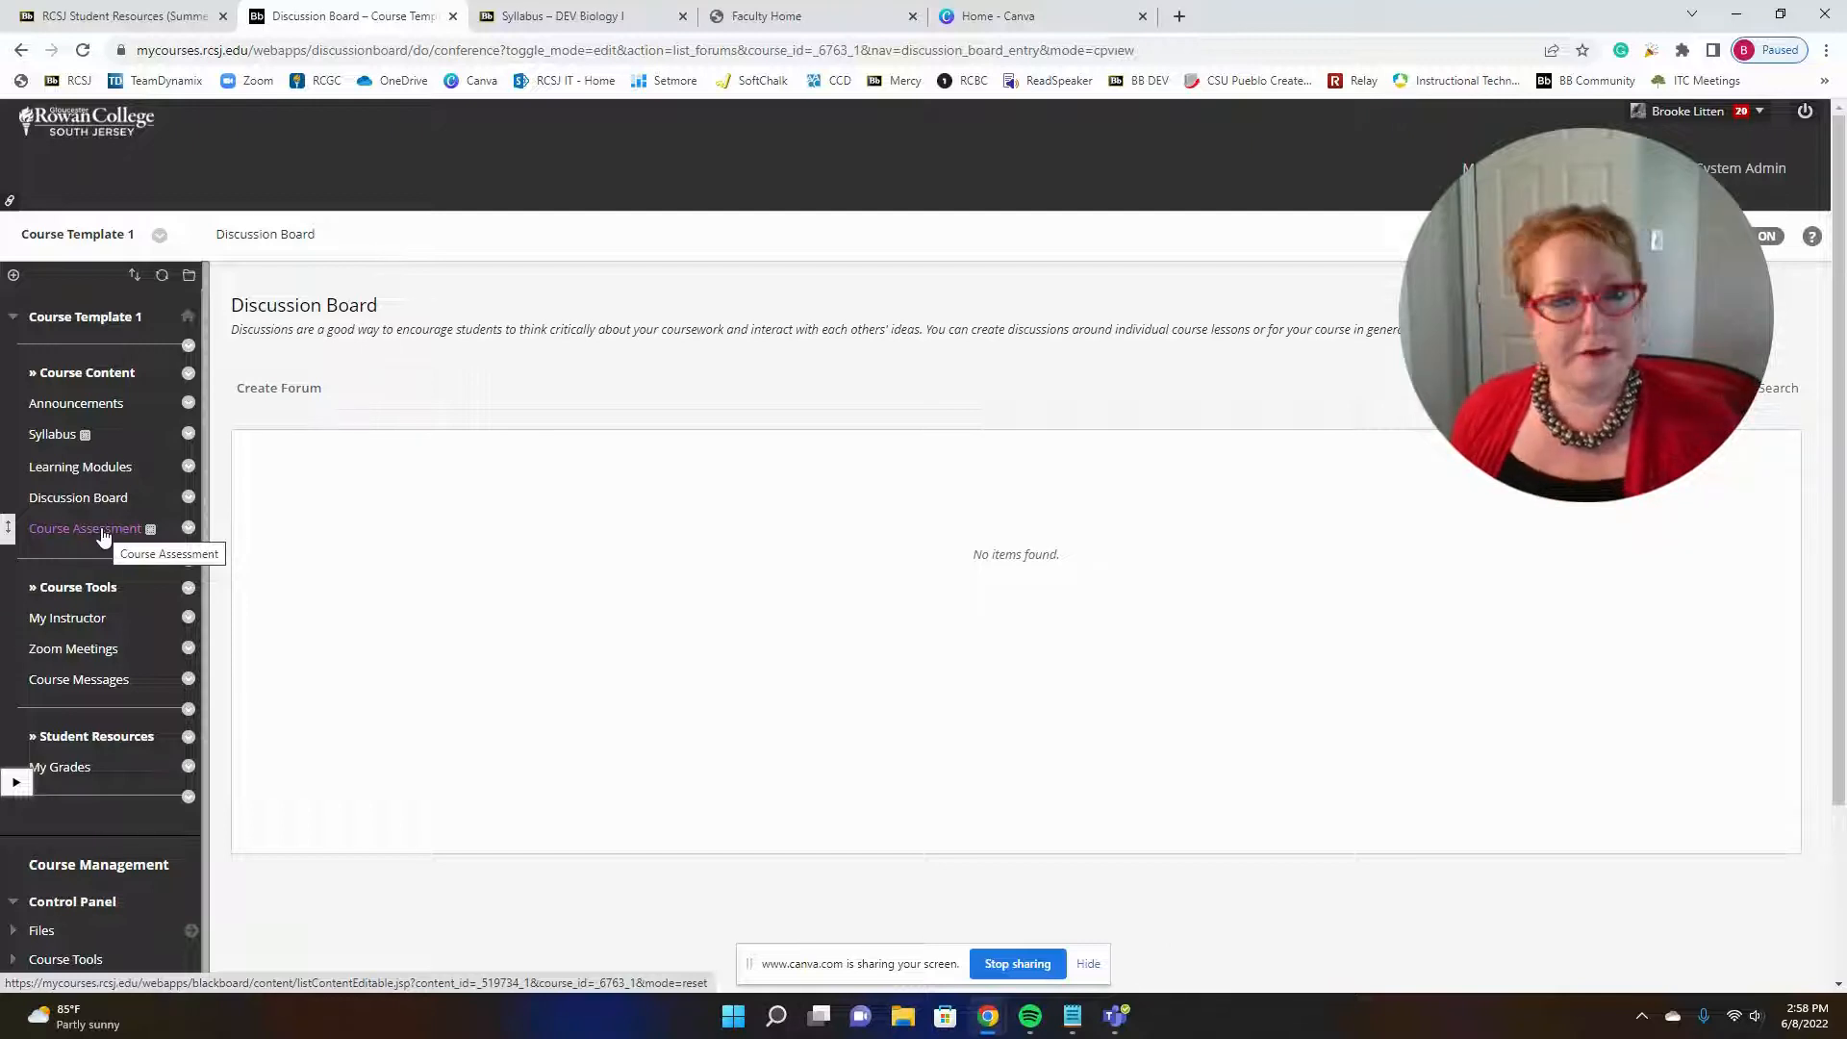
# View the My Instructor contacts page and check the link options for Zoom Meetings and Course Messages.
pyautogui.scroll(-1, 103, 536)
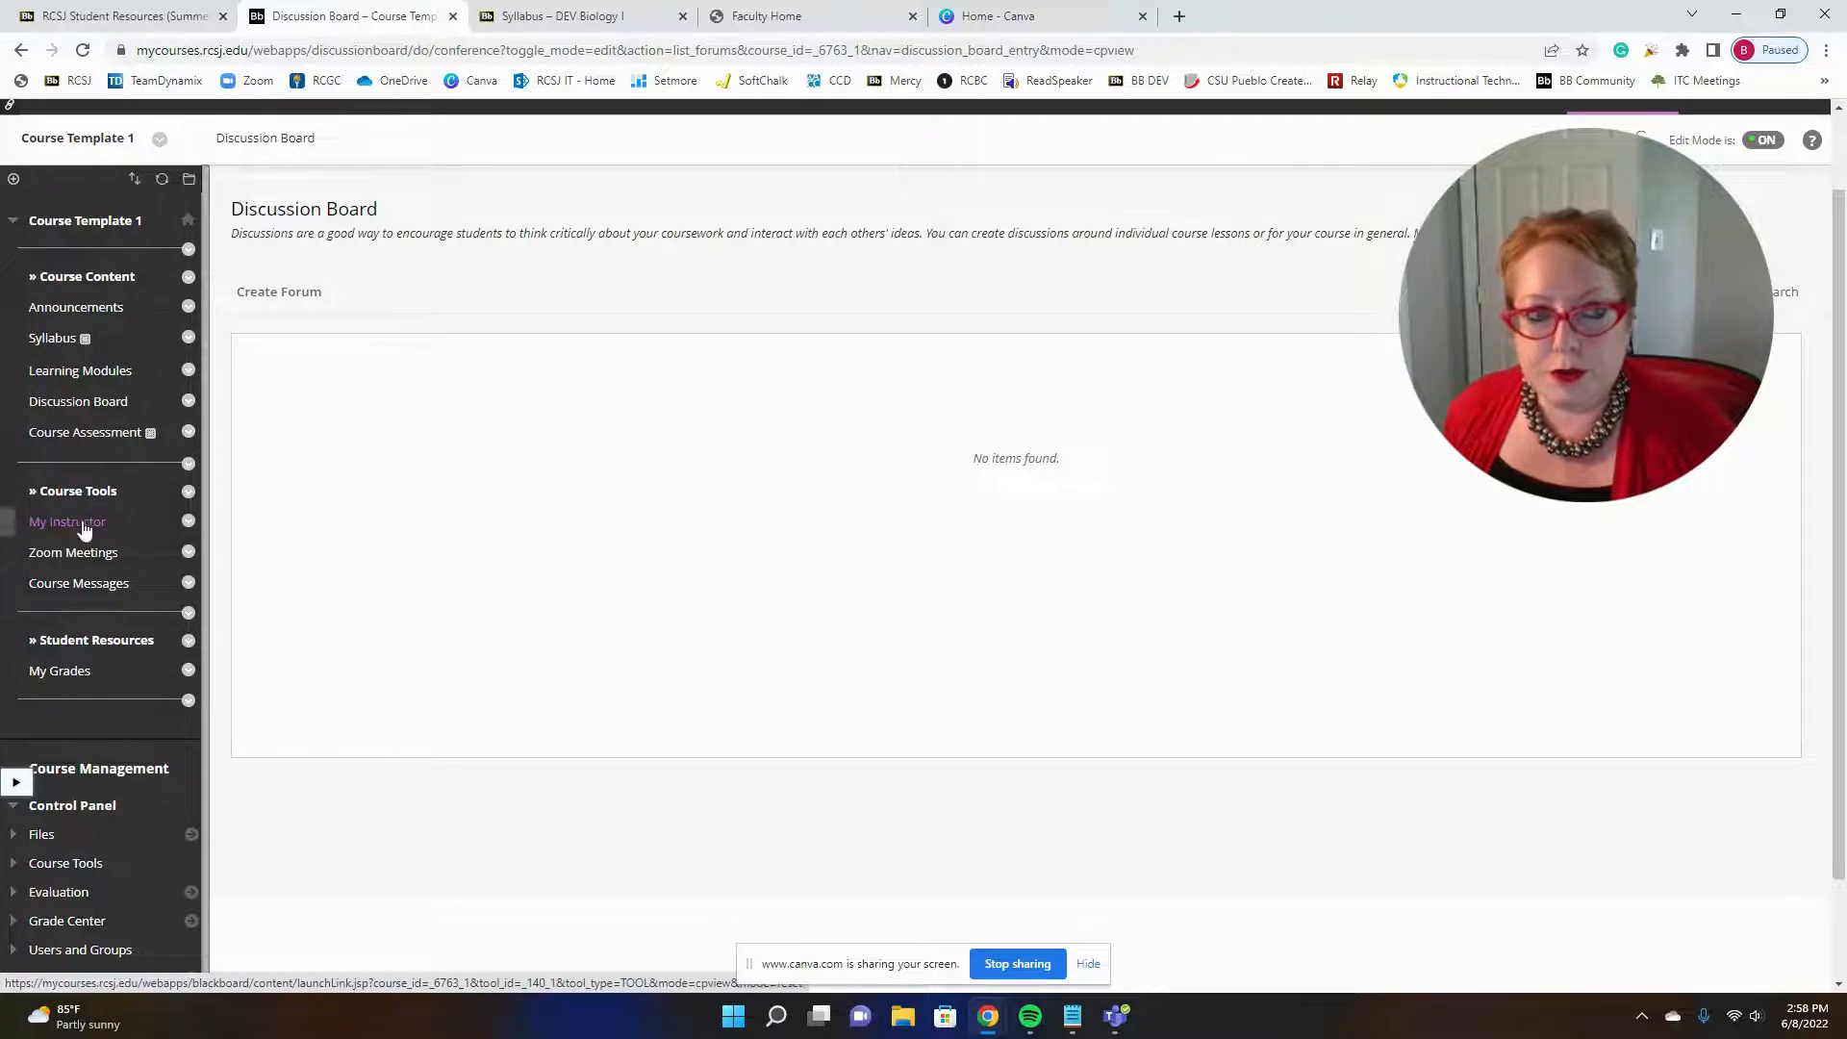
pyautogui.click(85, 522)
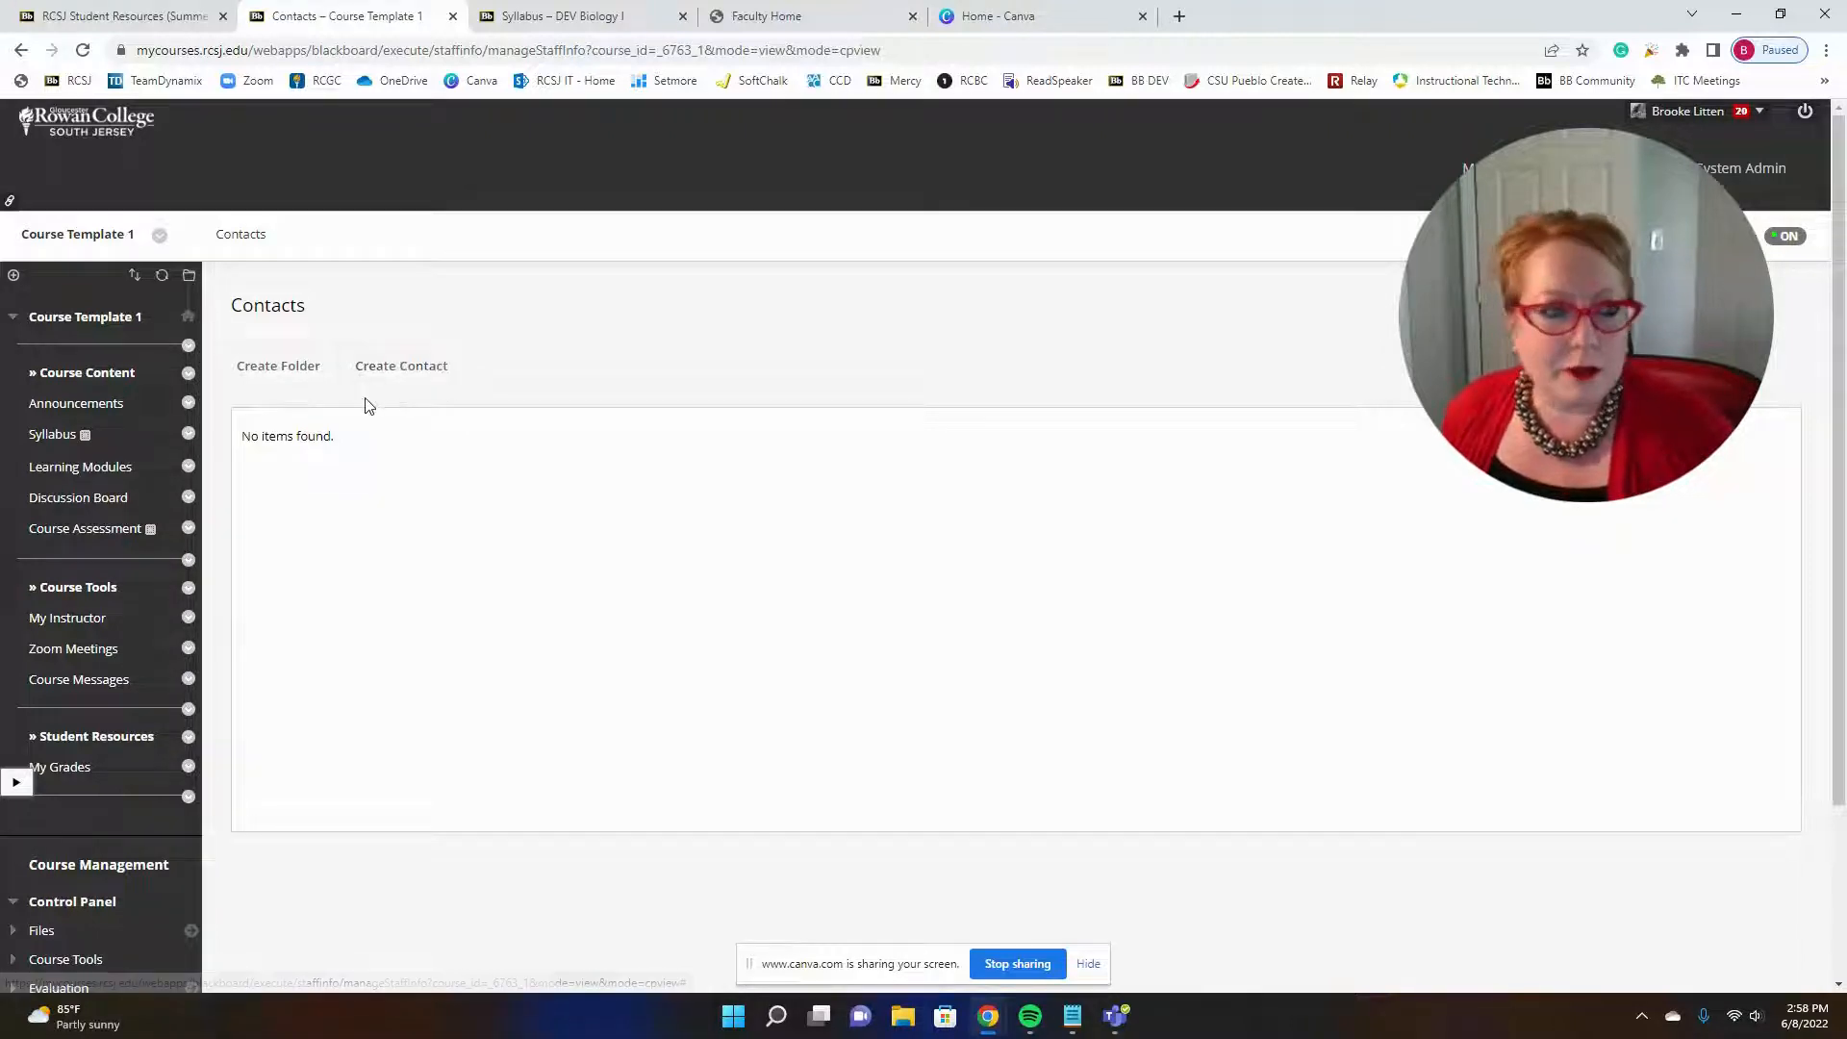
pyautogui.scroll(-1, 144, 481)
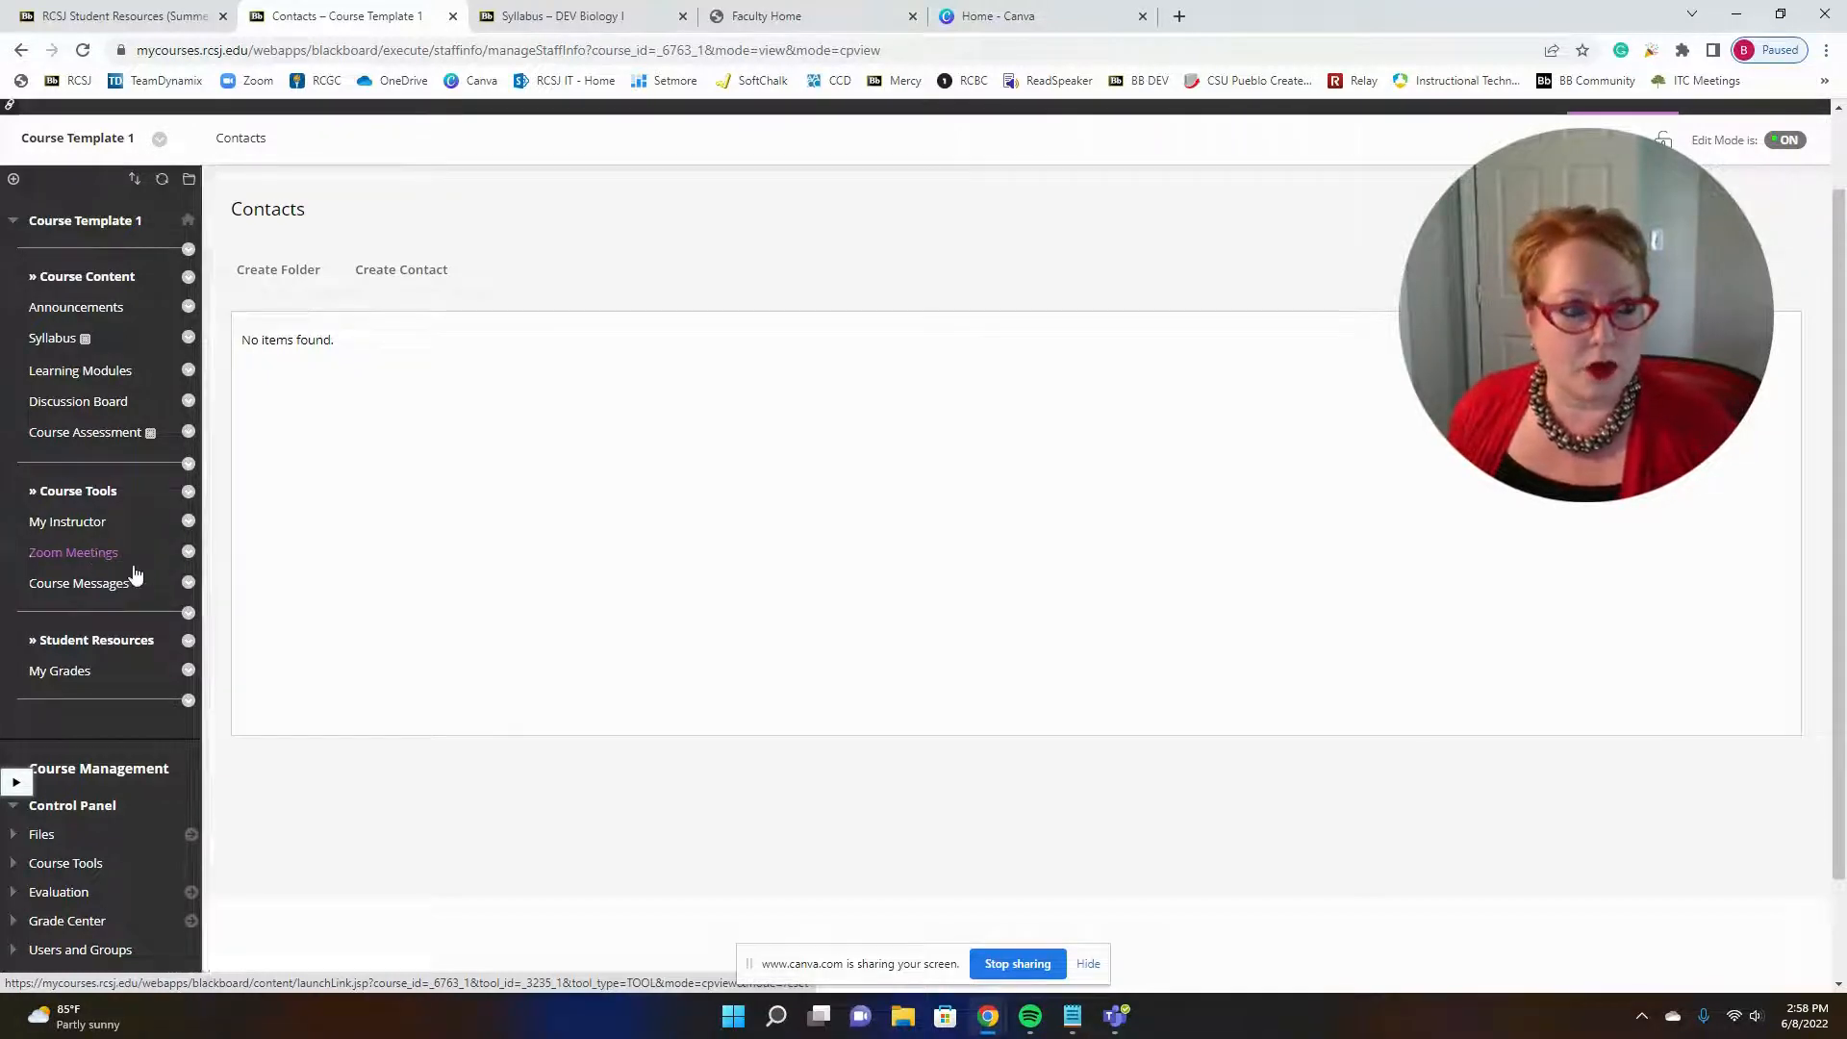
pyautogui.click(189, 552)
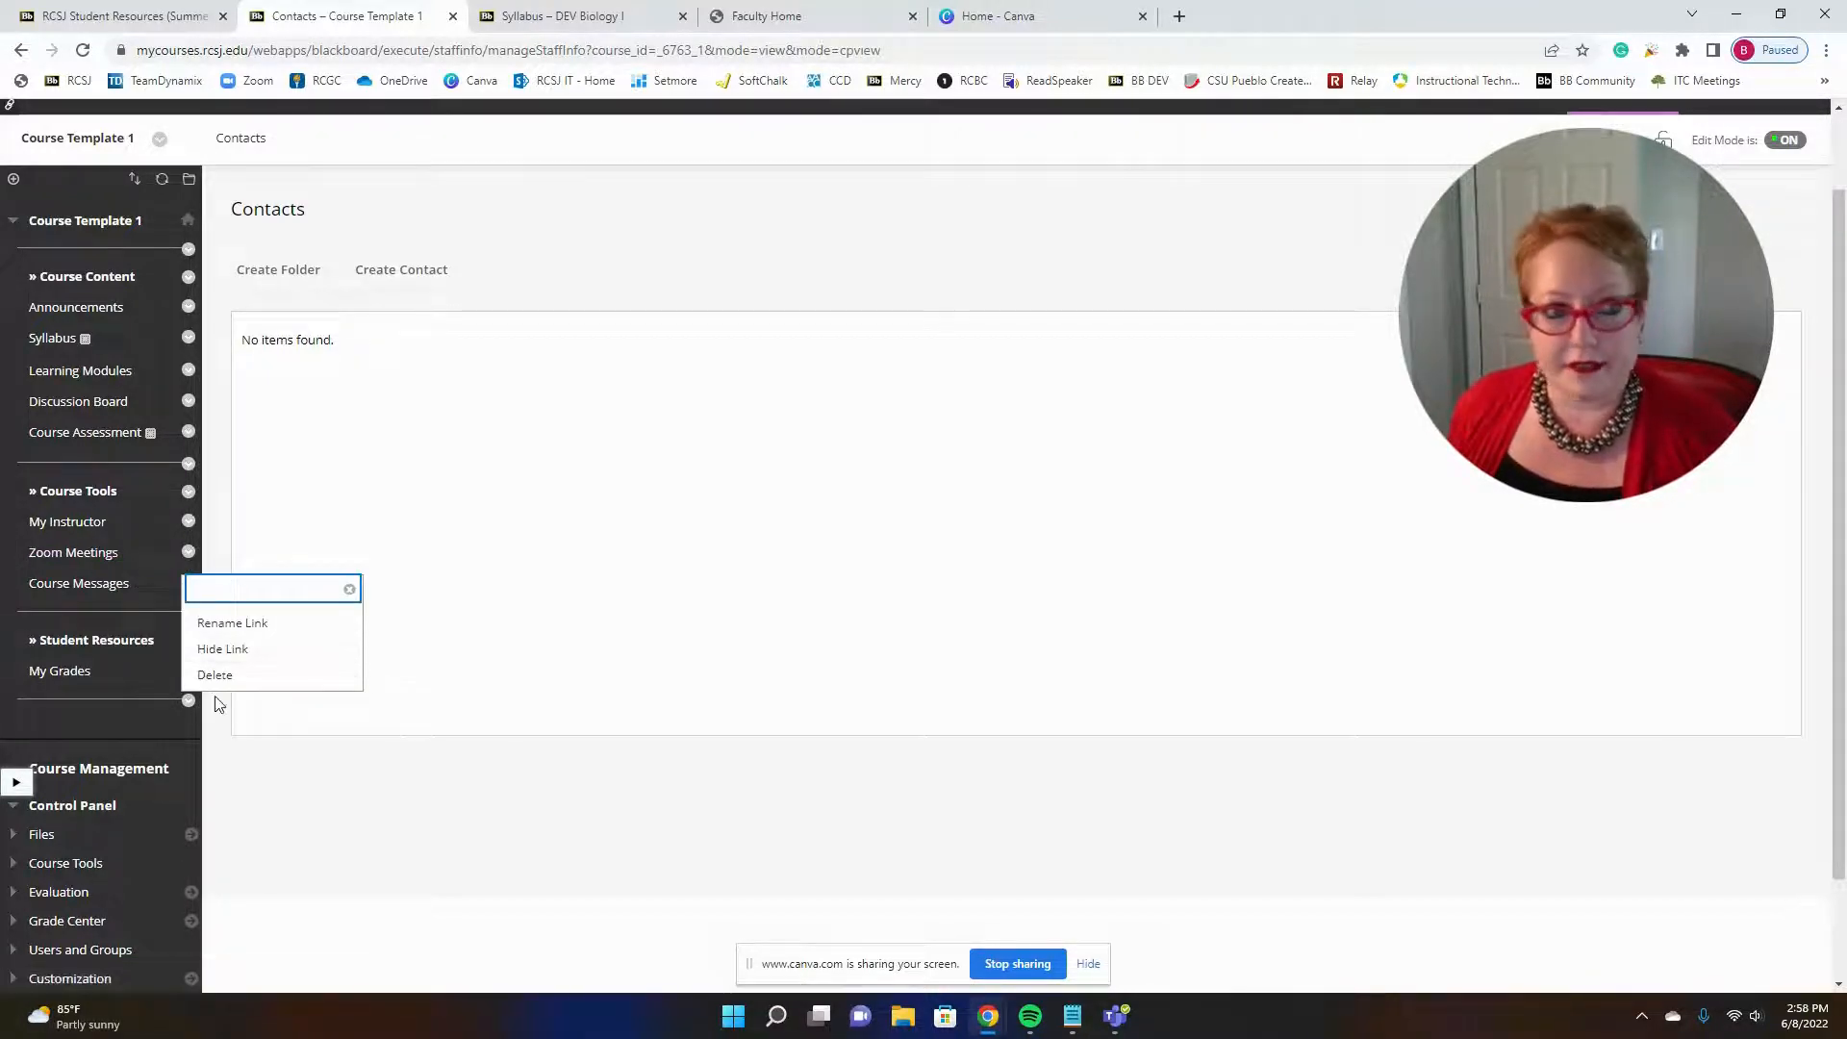
pyautogui.click(349, 589)
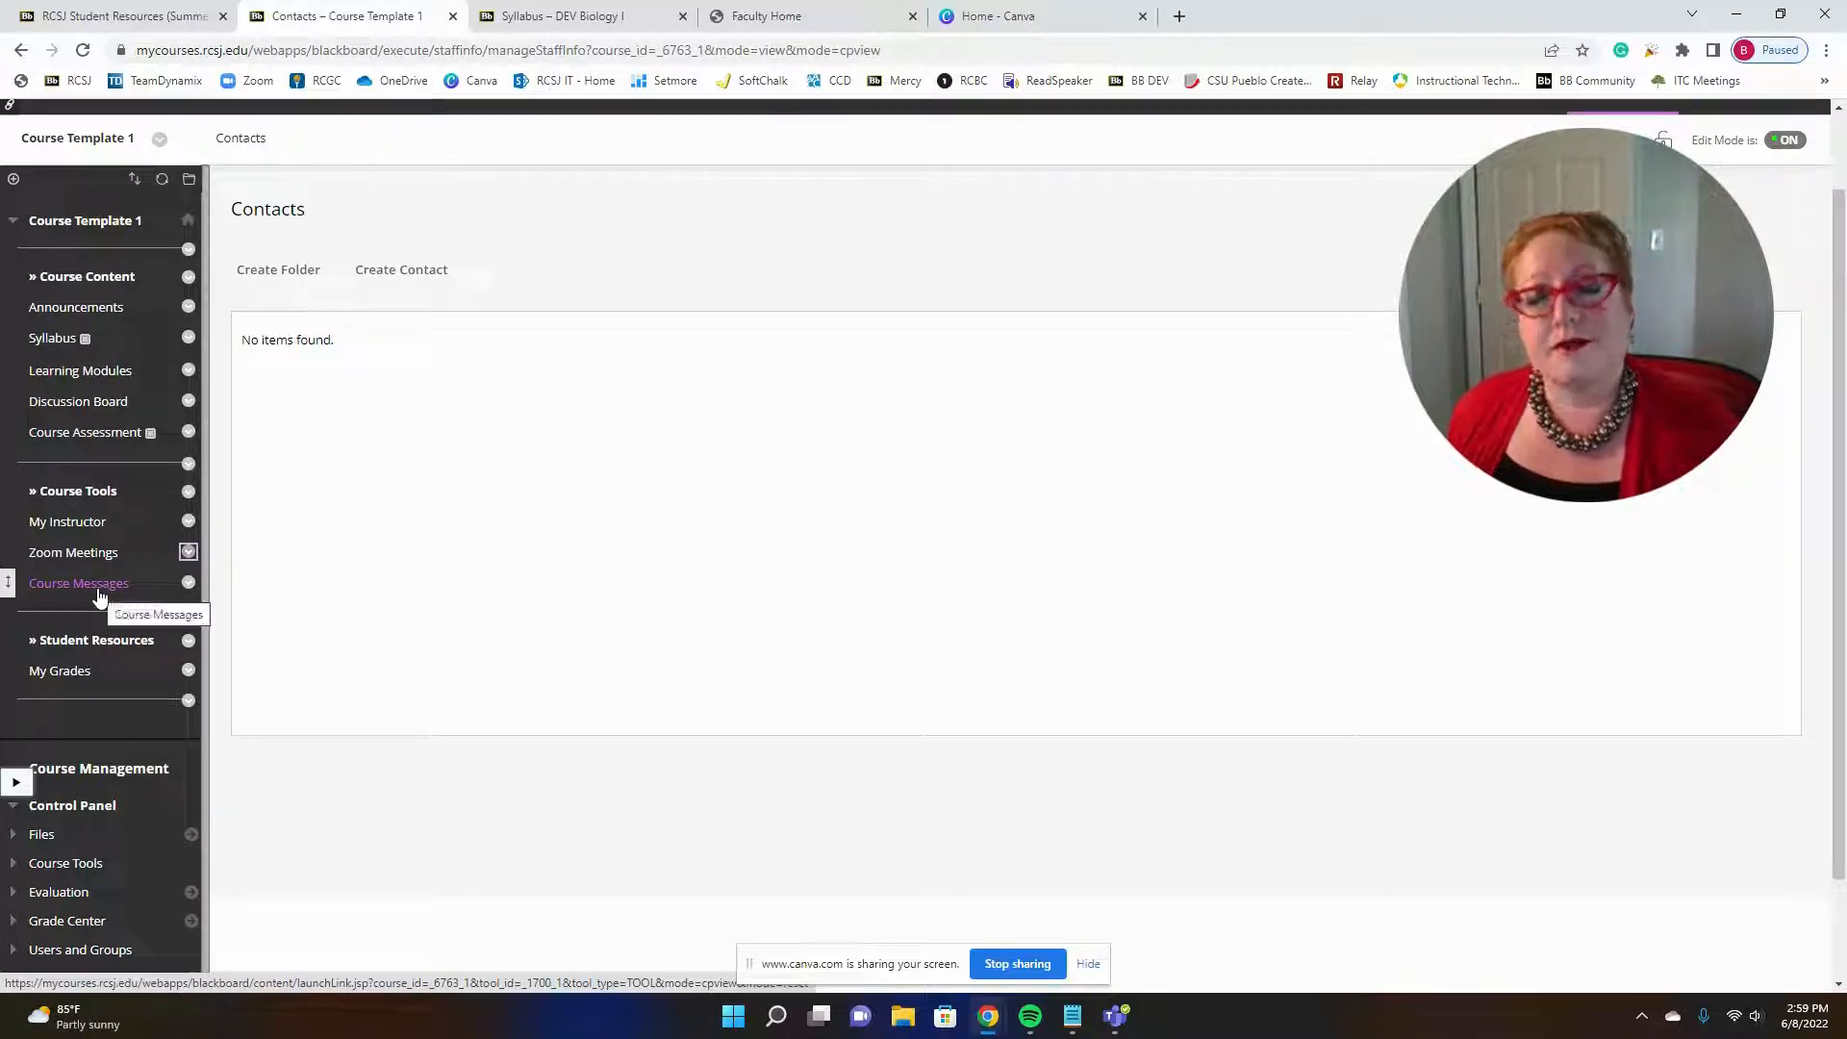
pyautogui.click(189, 583)
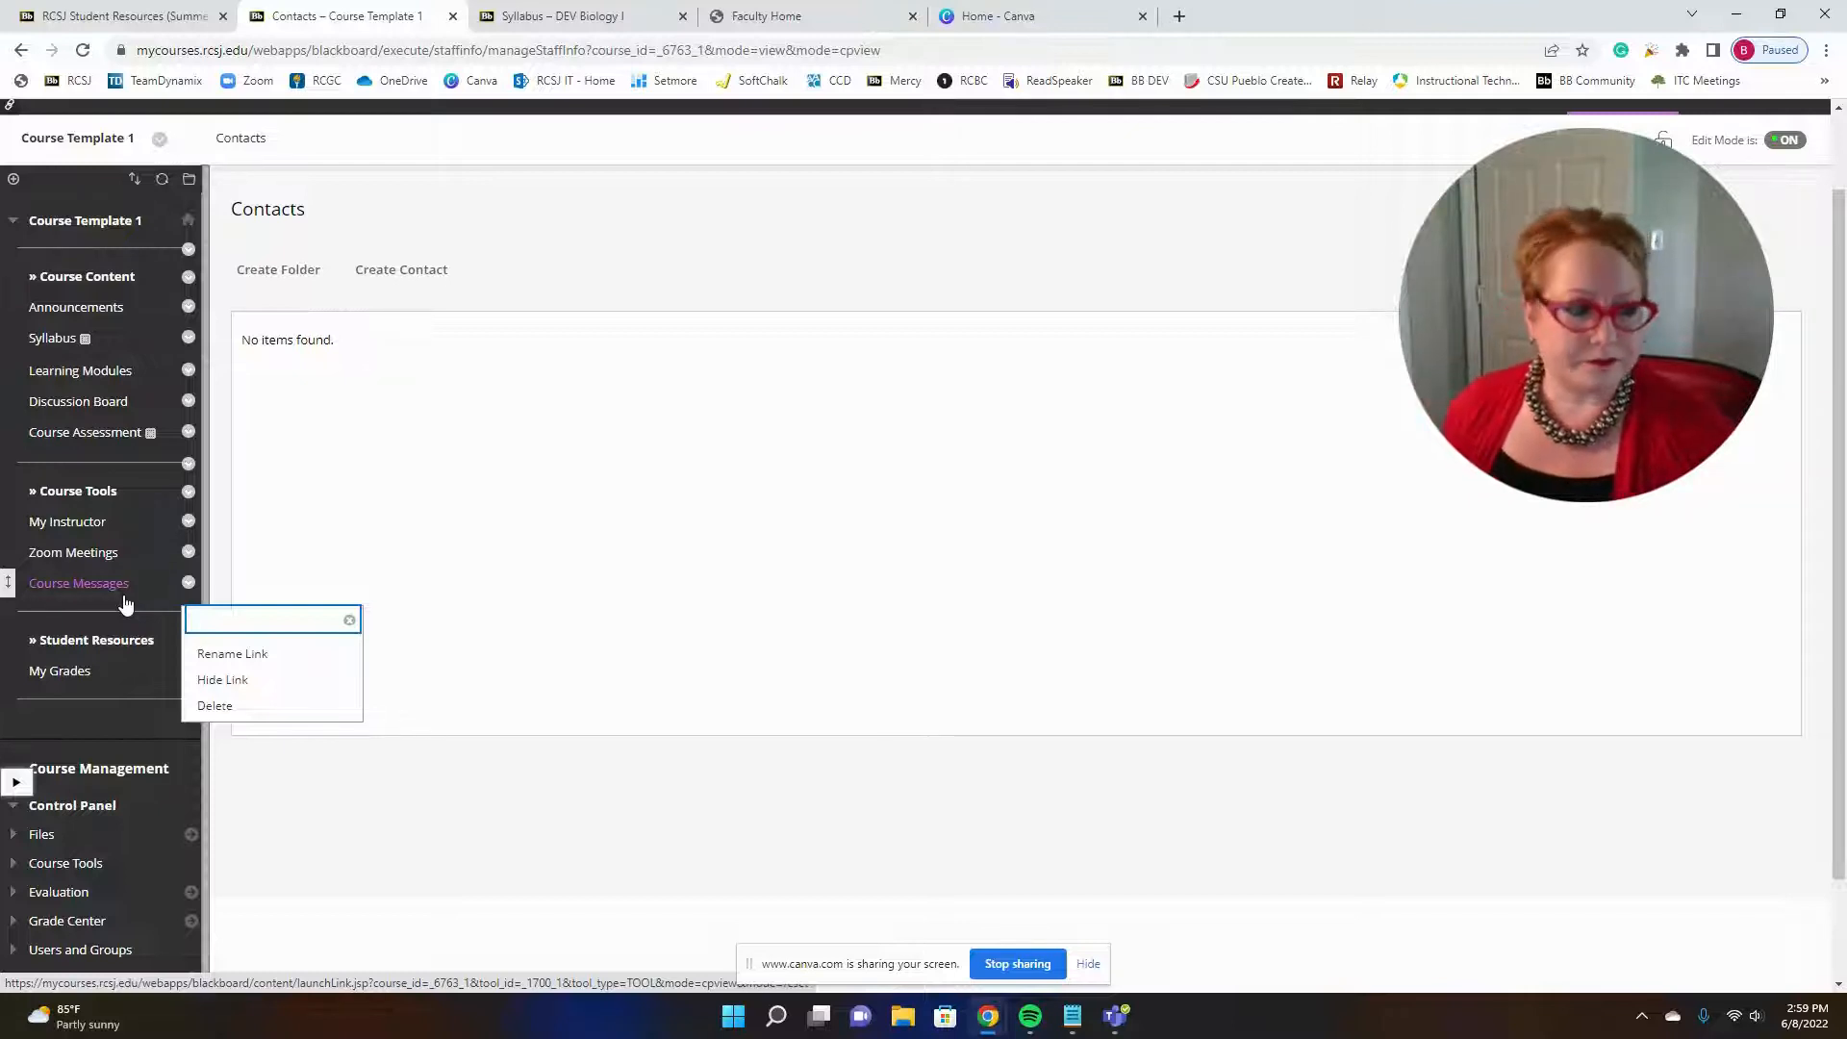
# Review the template's course menu, switch to the DEV Biology I course, and look over its course menu.
pyautogui.scroll(-1, 139, 610)
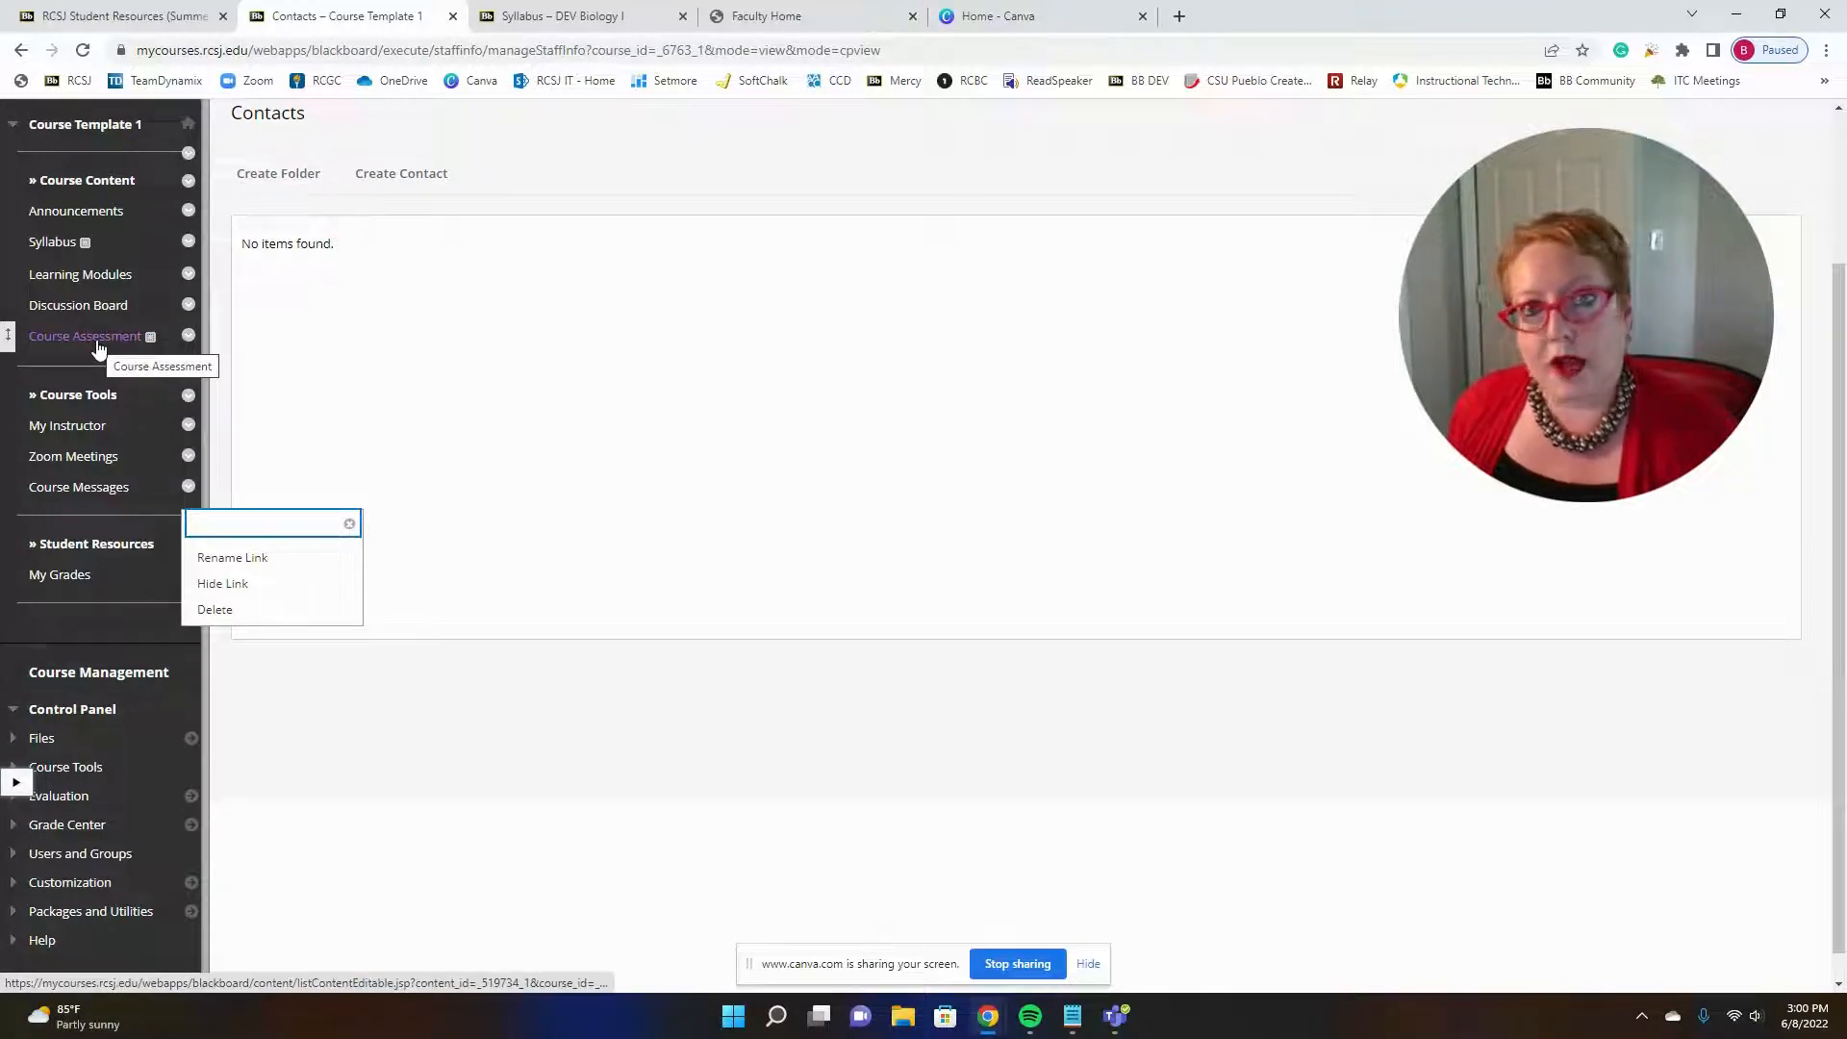
pyautogui.scroll(1, 106, 337)
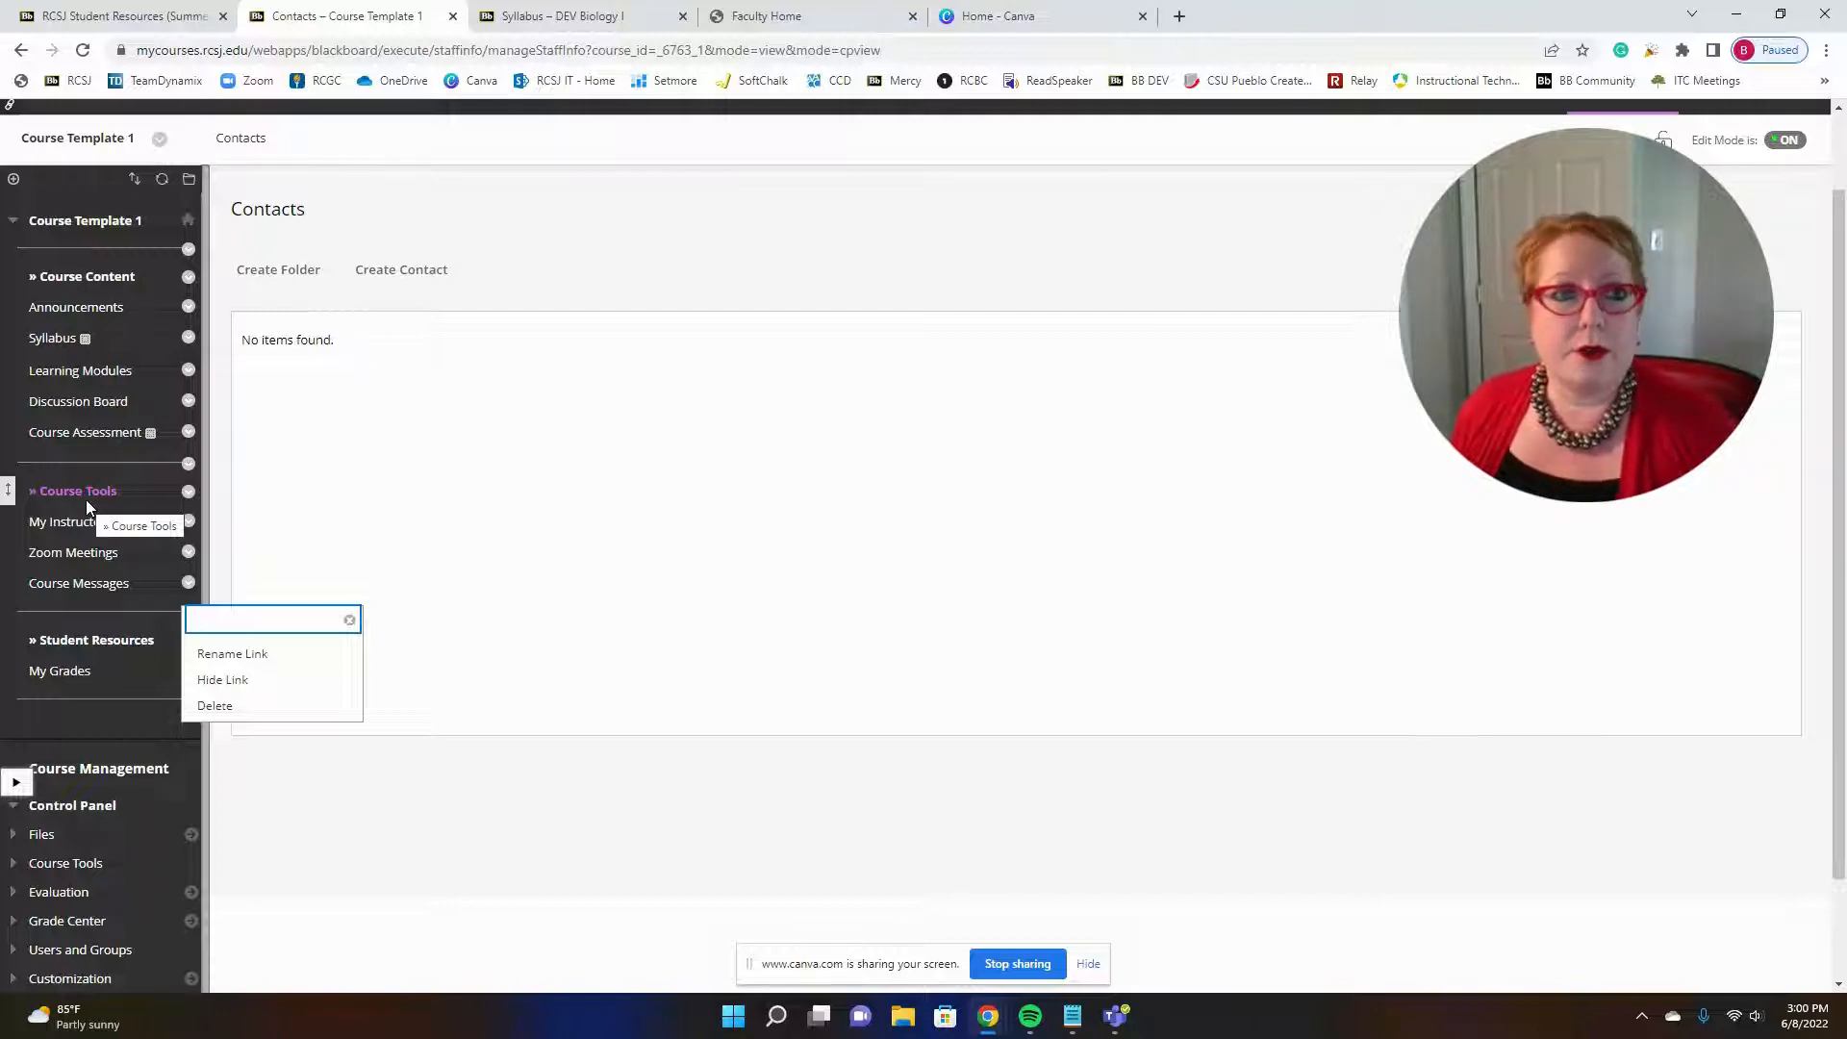
pyautogui.click(540, 22)
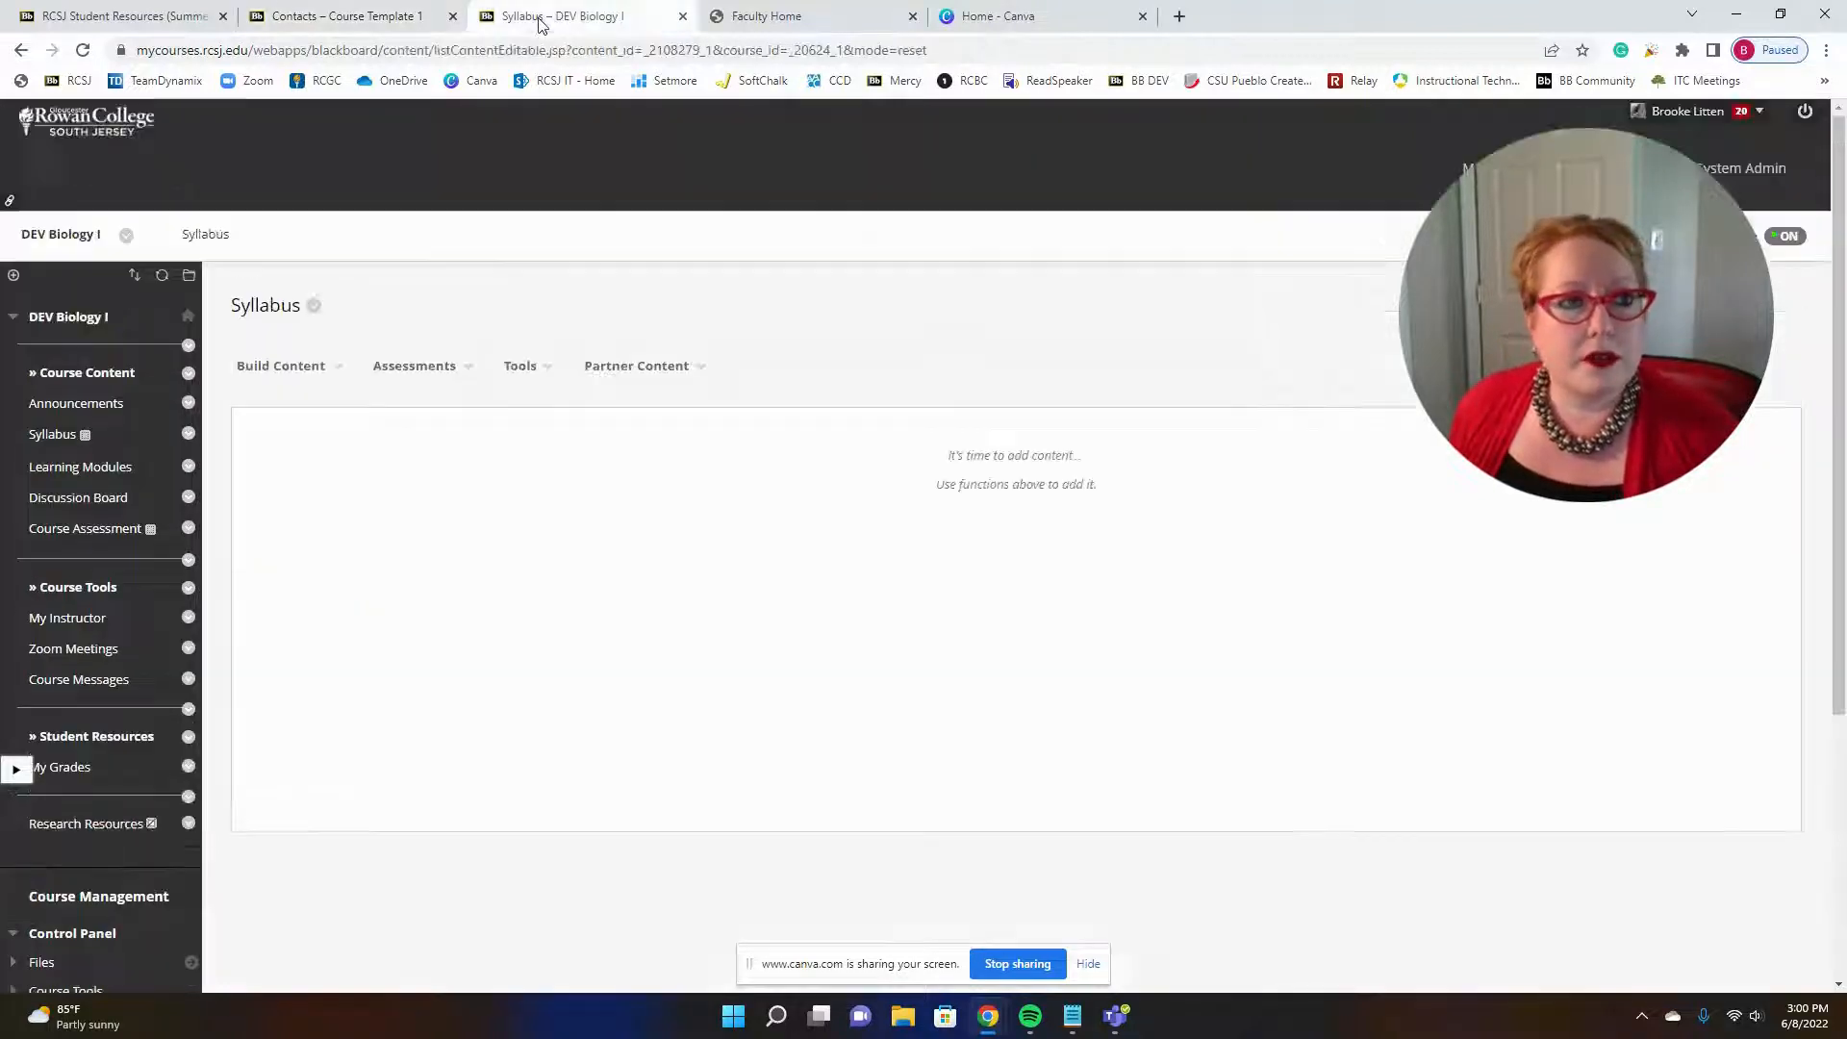
pyautogui.scroll(-1, 309, 247)
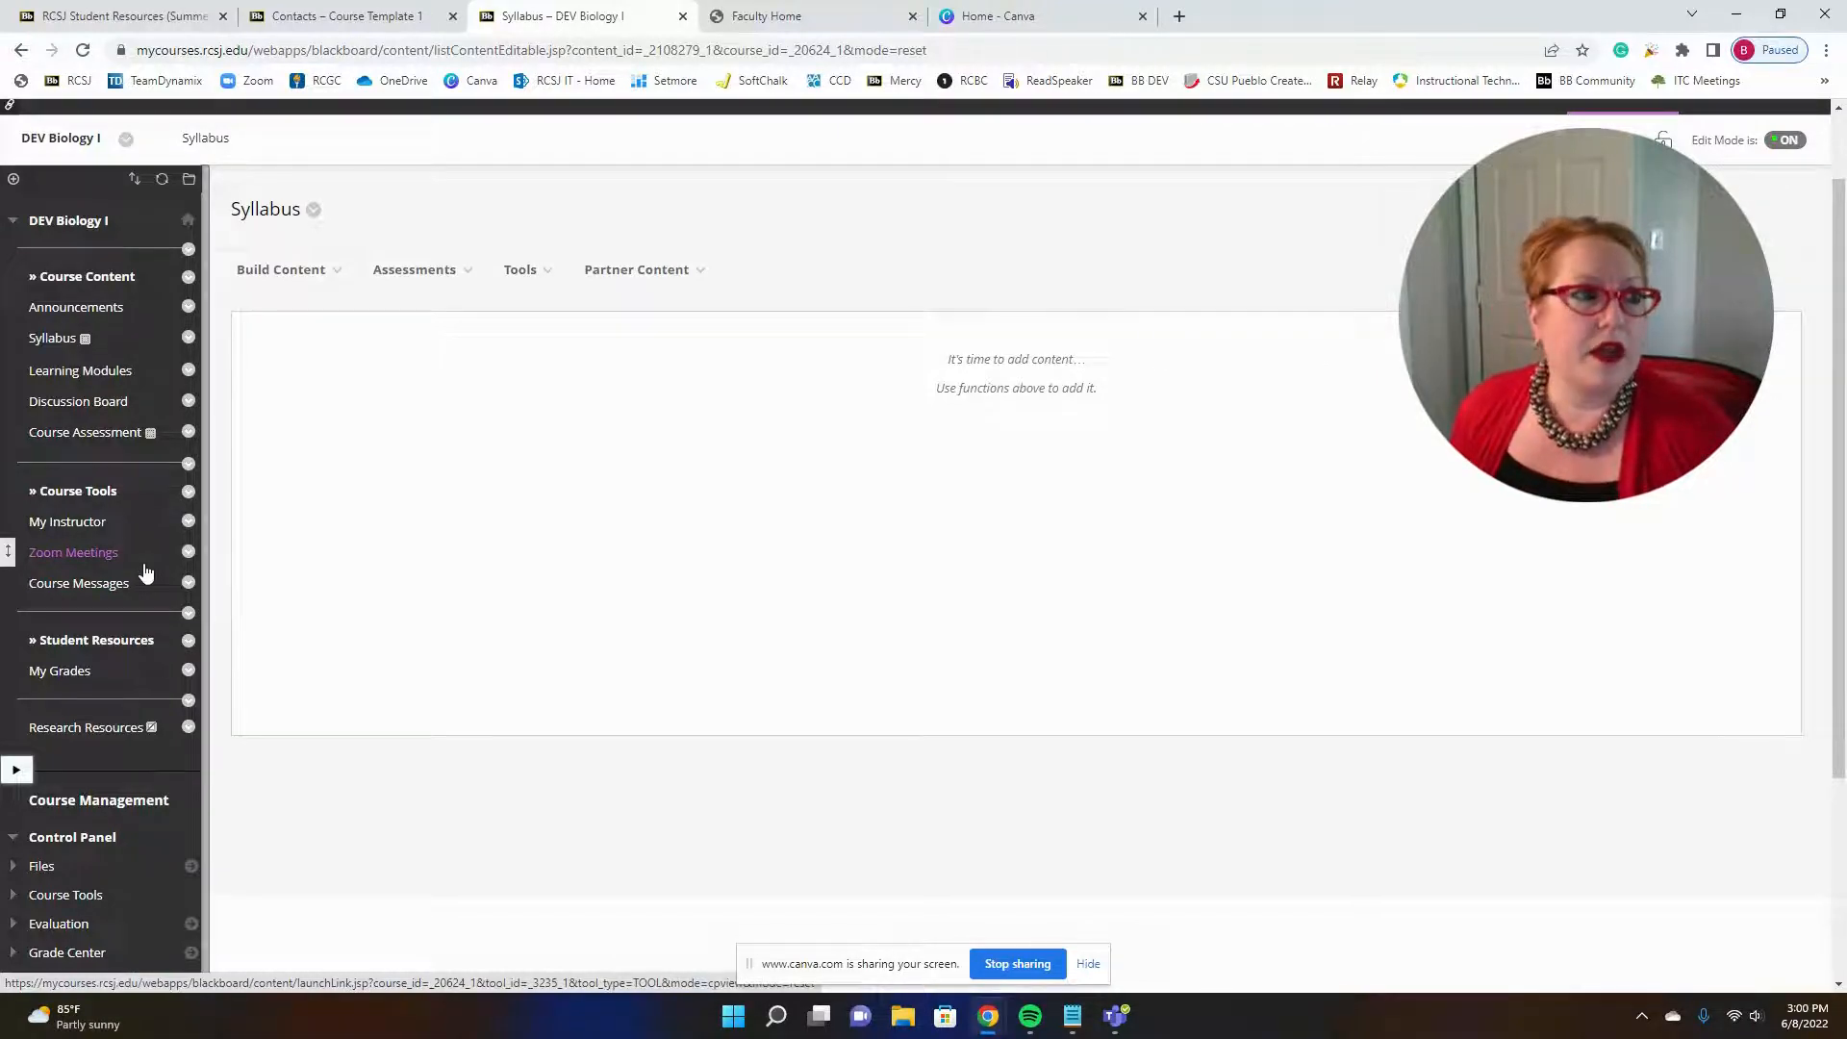
# Start adding a content area to the DEV Biology I course menu and name it APA Research.
pyautogui.click(13, 178)
pyautogui.click(14, 178)
pyautogui.click(14, 180)
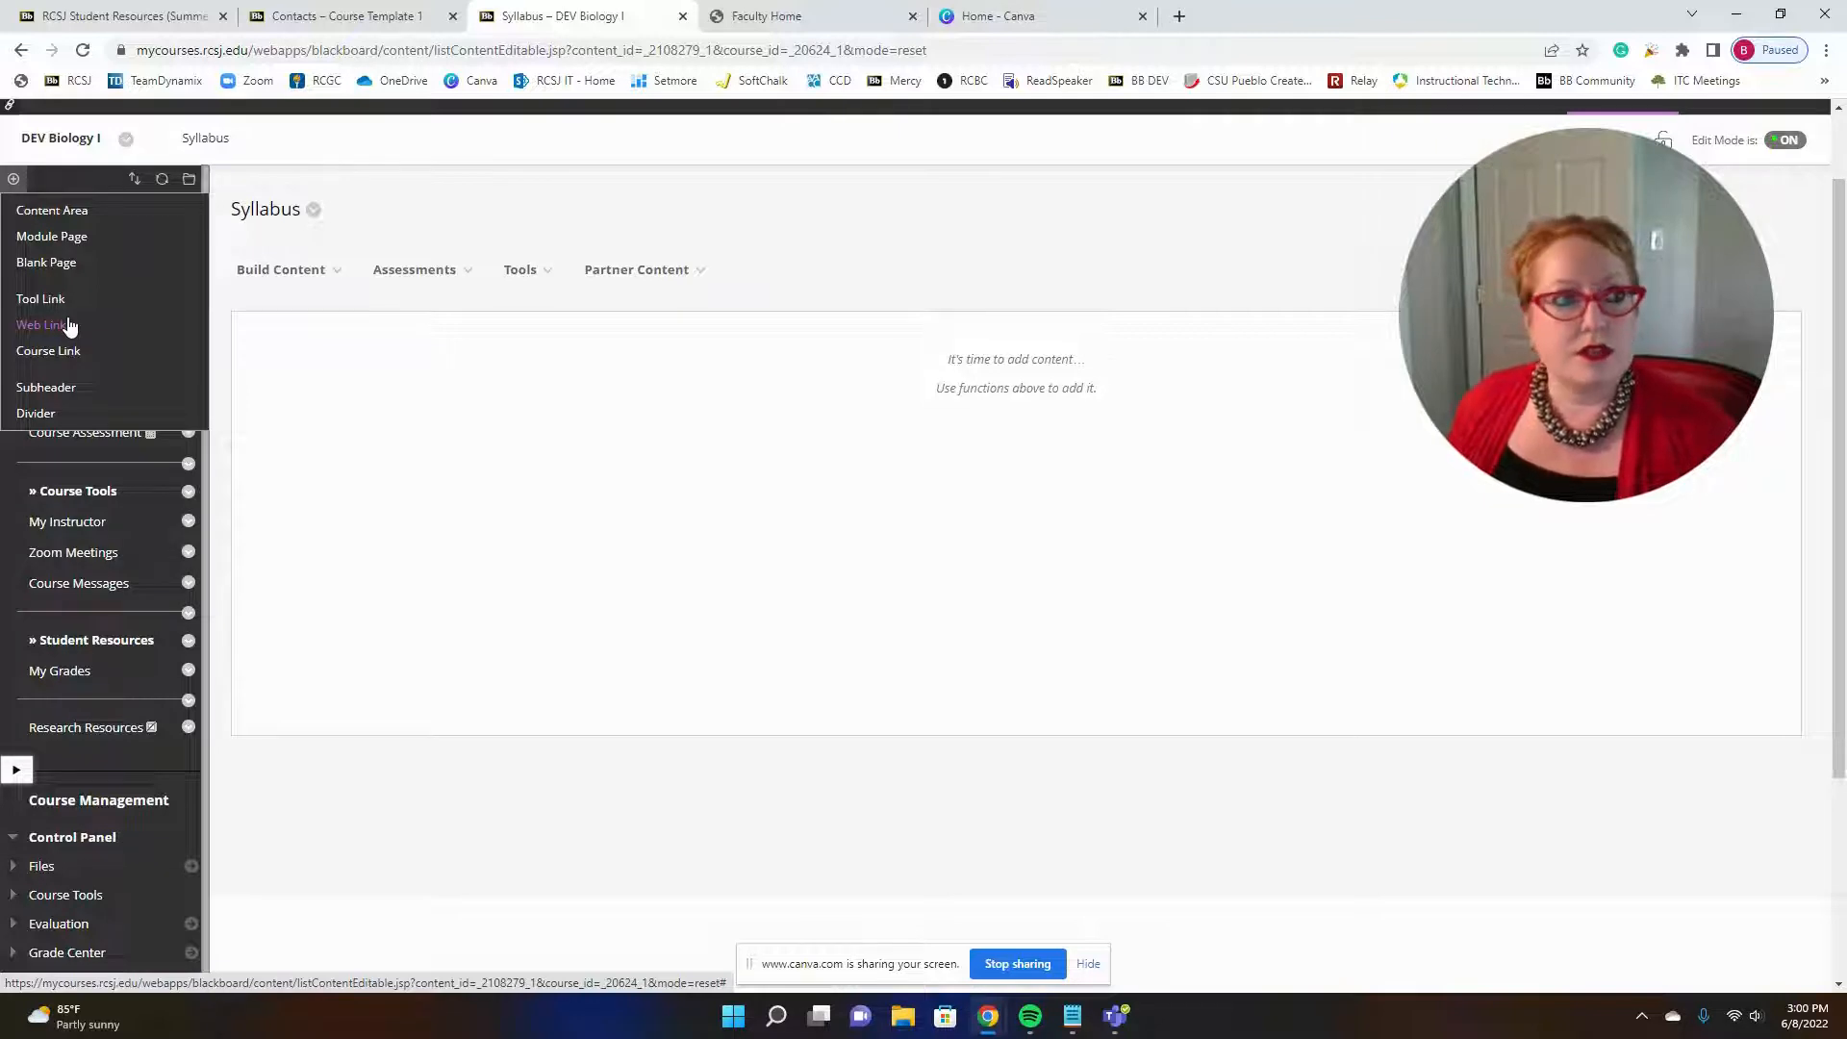
pyautogui.click(70, 219)
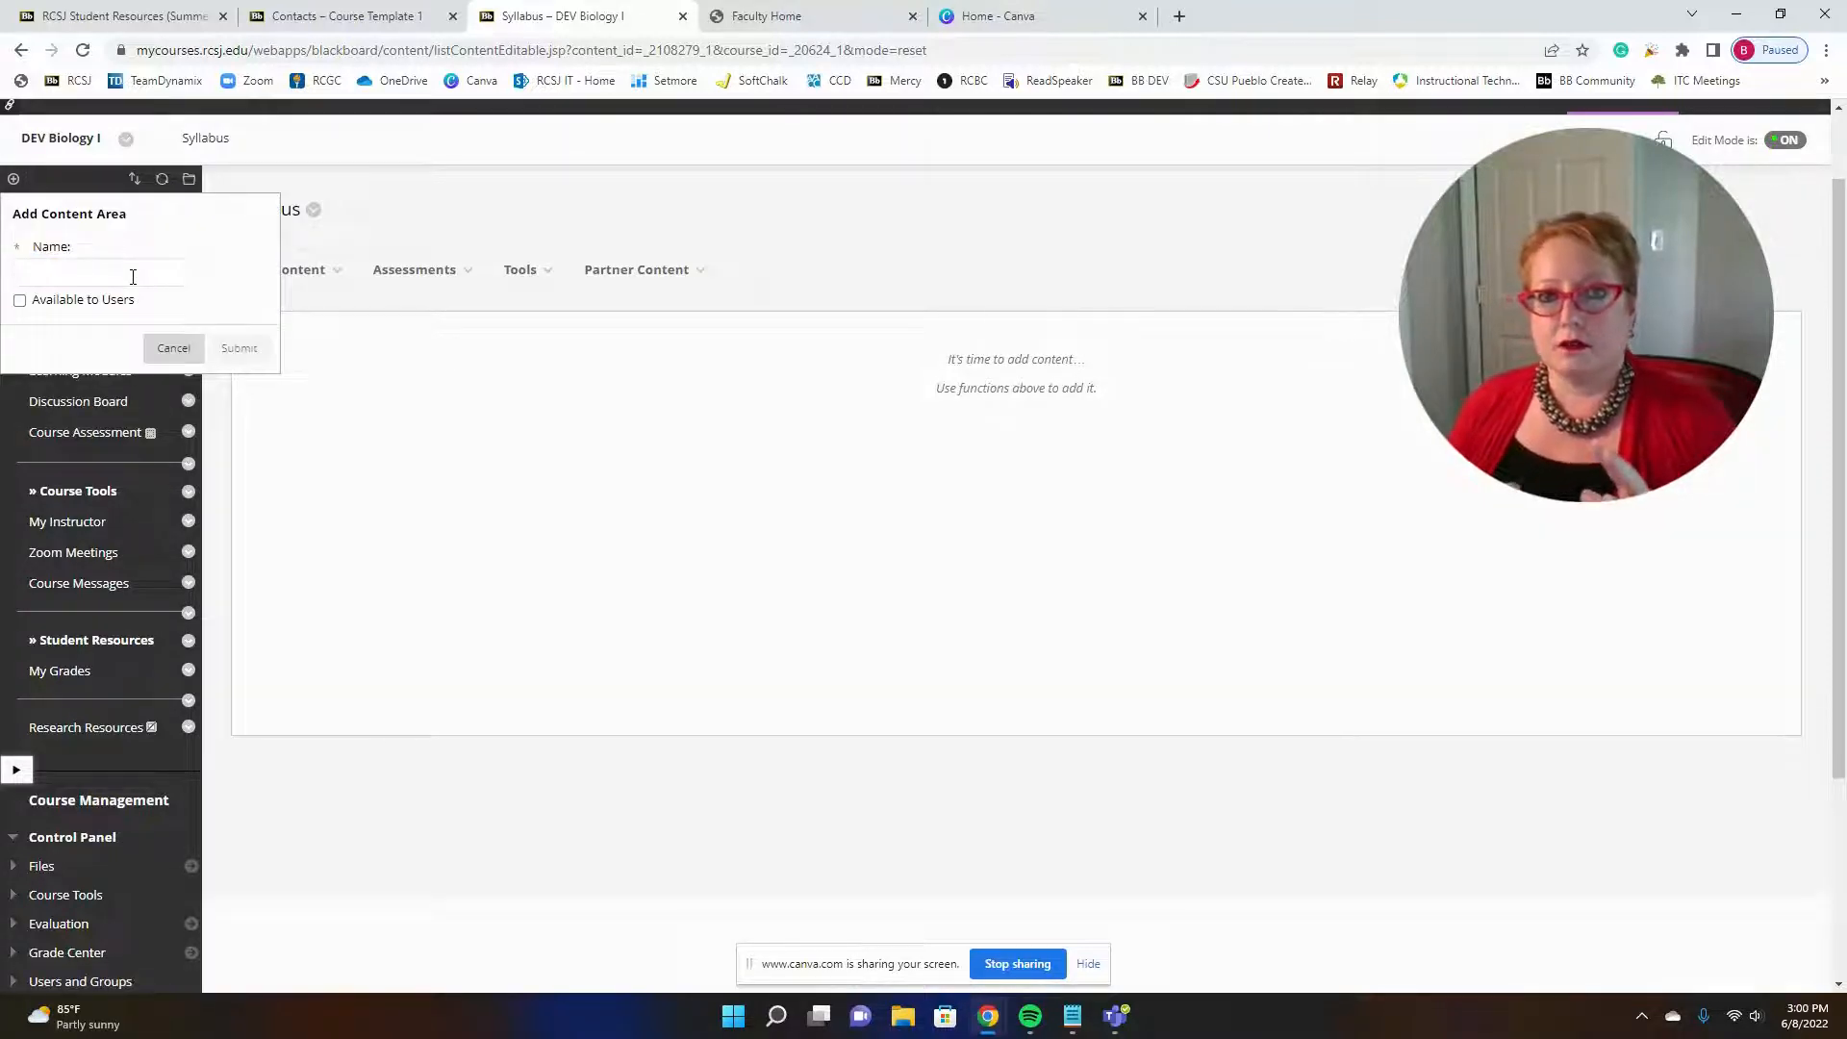
pyautogui.click(133, 277)
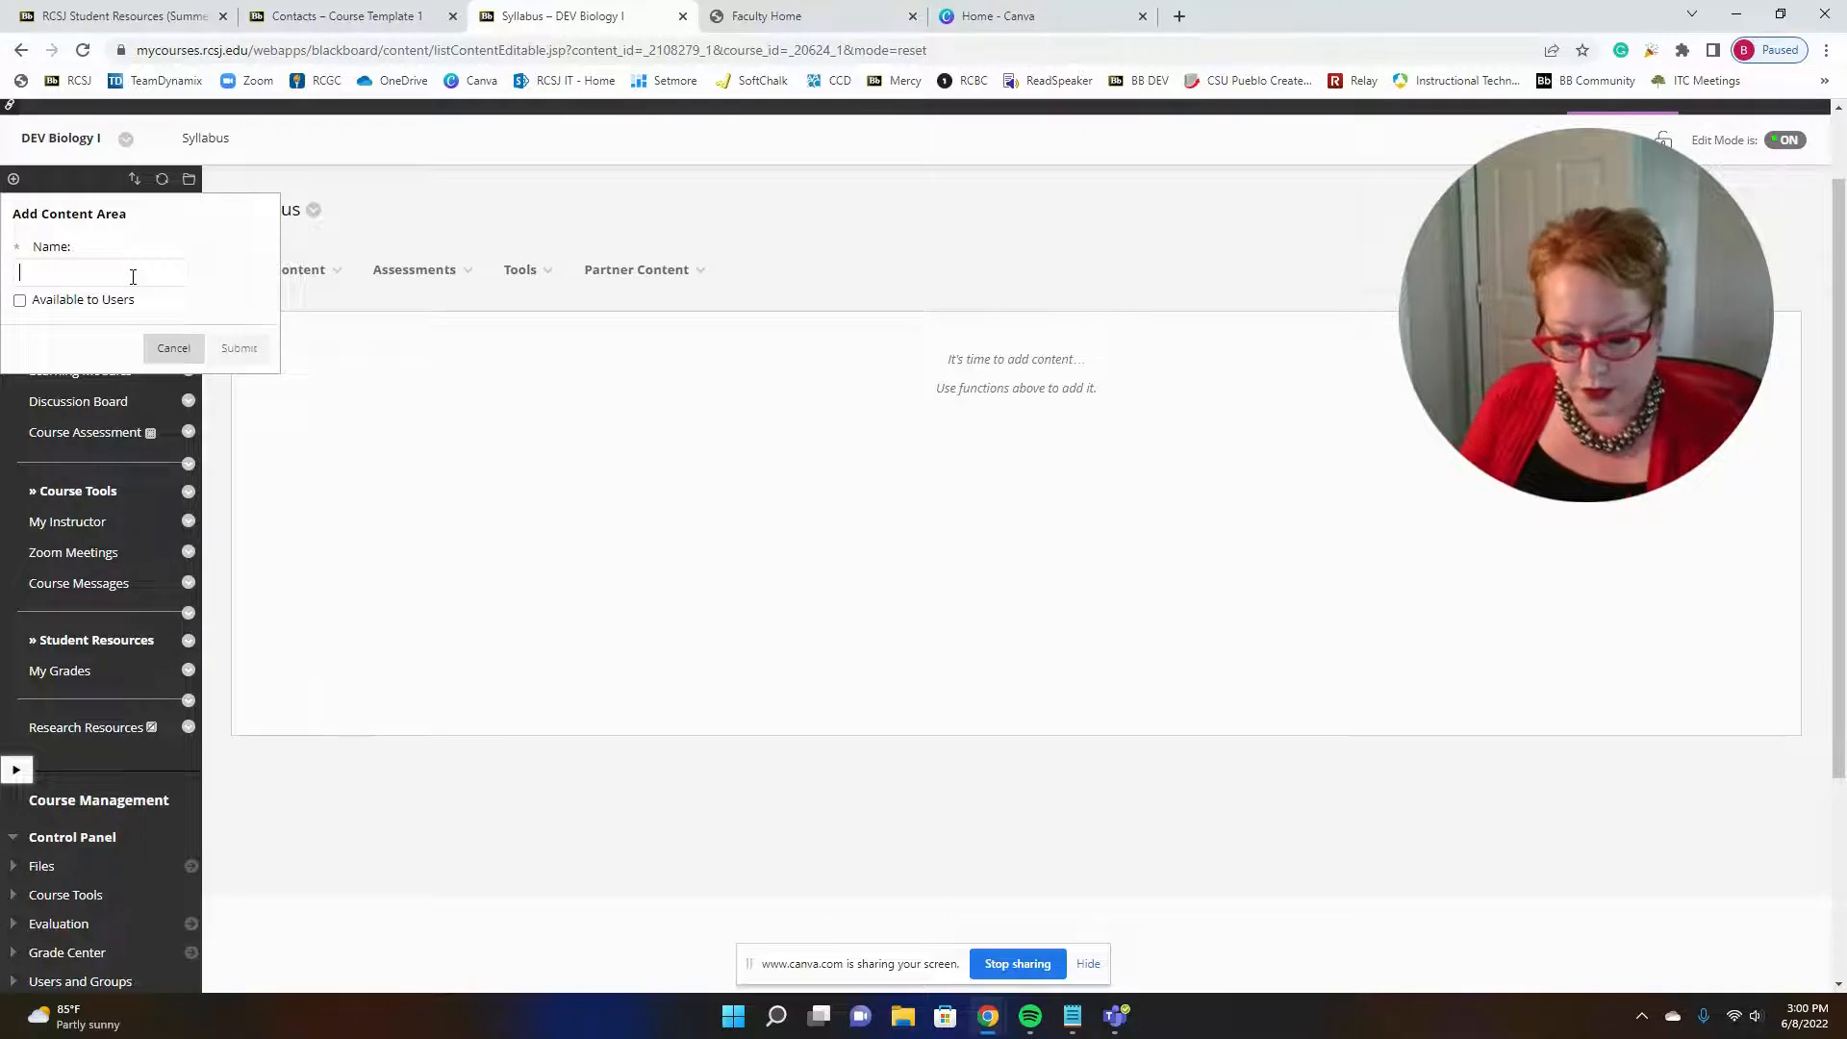
pyautogui.write('APA')
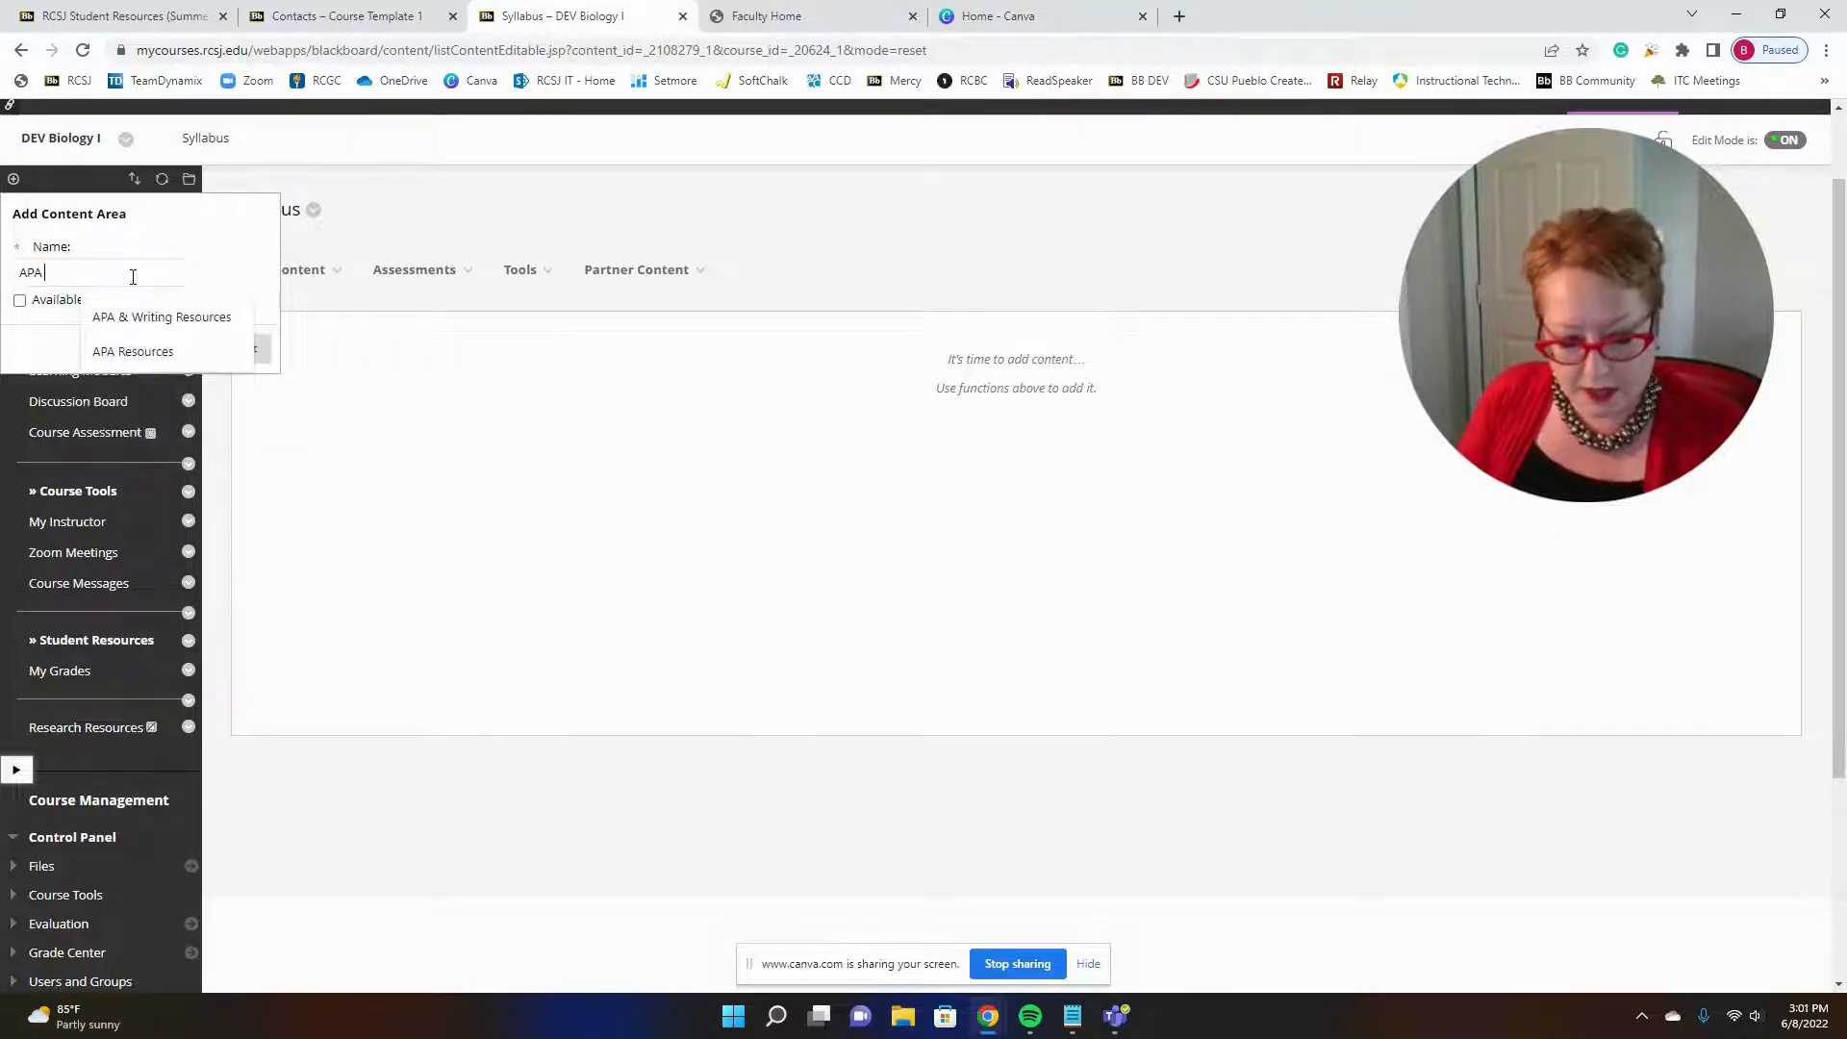
pyautogui.write(' REsearch')
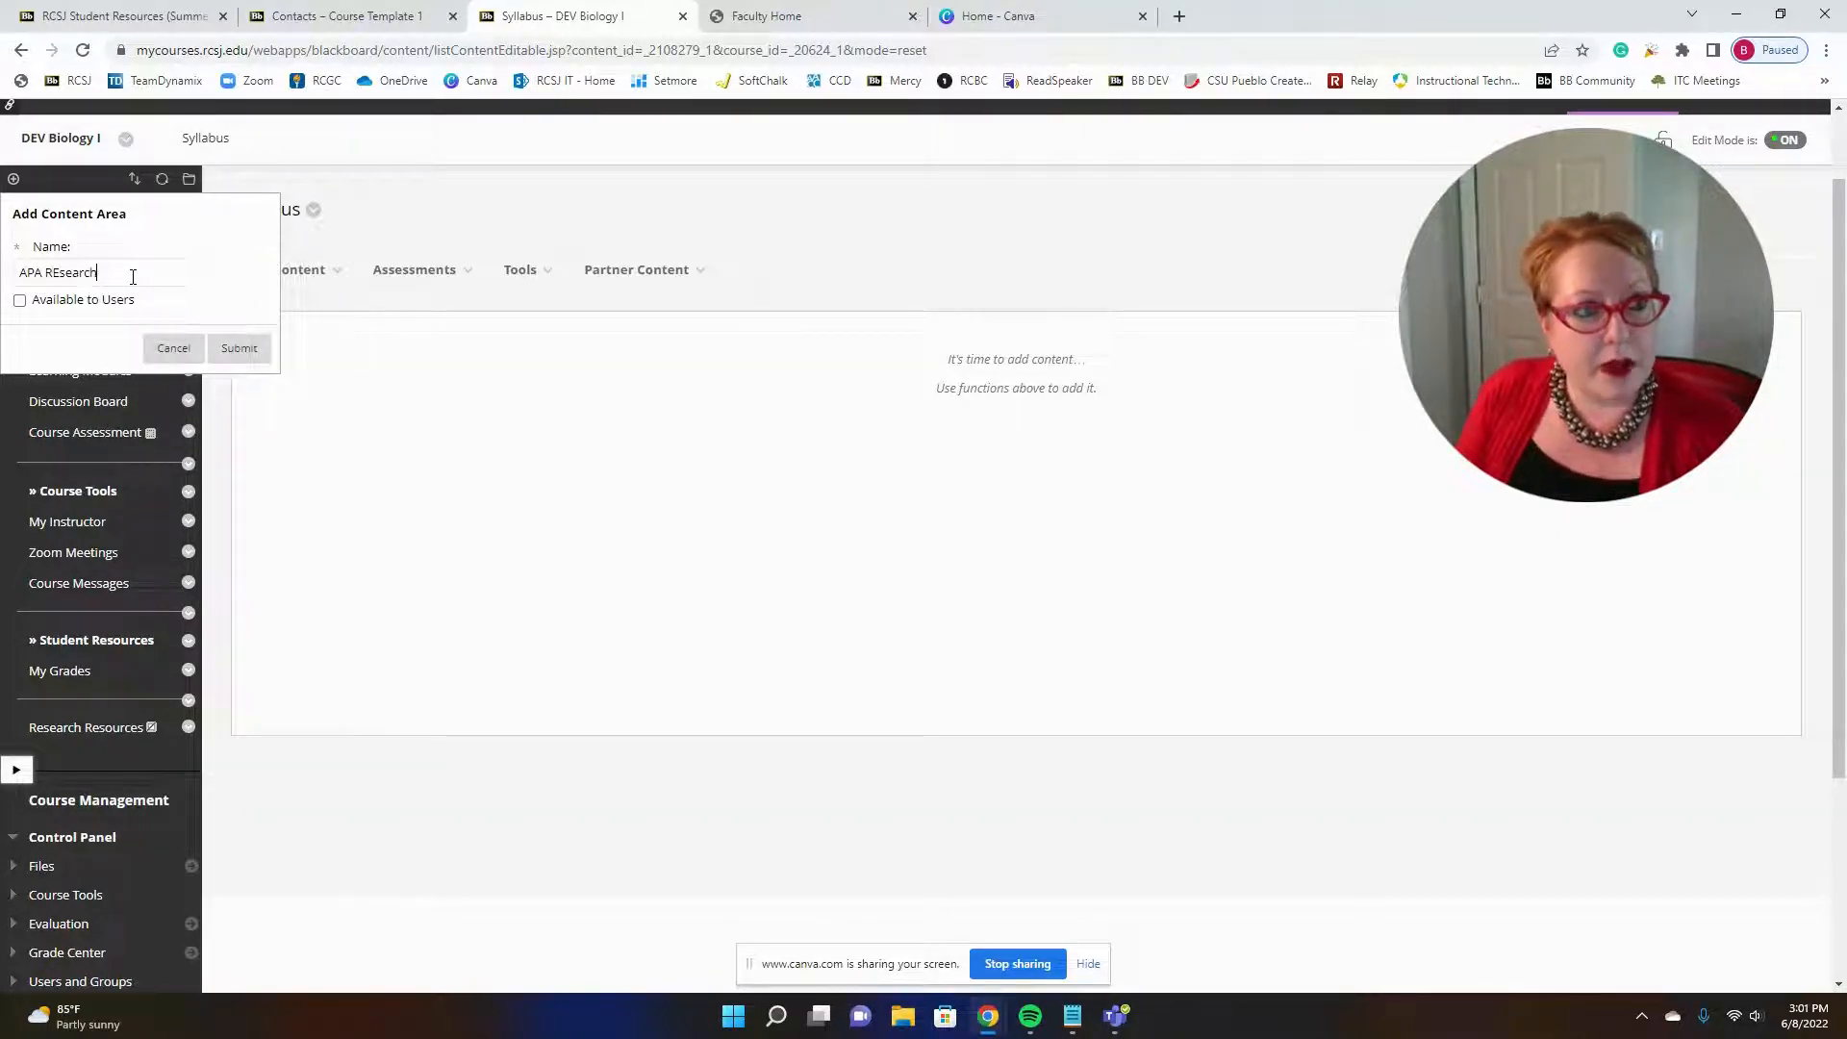
pyautogui.press('BackSpace')
pyautogui.press('BackSpace')
pyautogui.press('BackSpace')
pyautogui.press('BackSpace')
pyautogui.press('BackSpace')
pyautogui.press('BackSpace')
pyautogui.press('BackSpace')
pyautogui.write('ea')
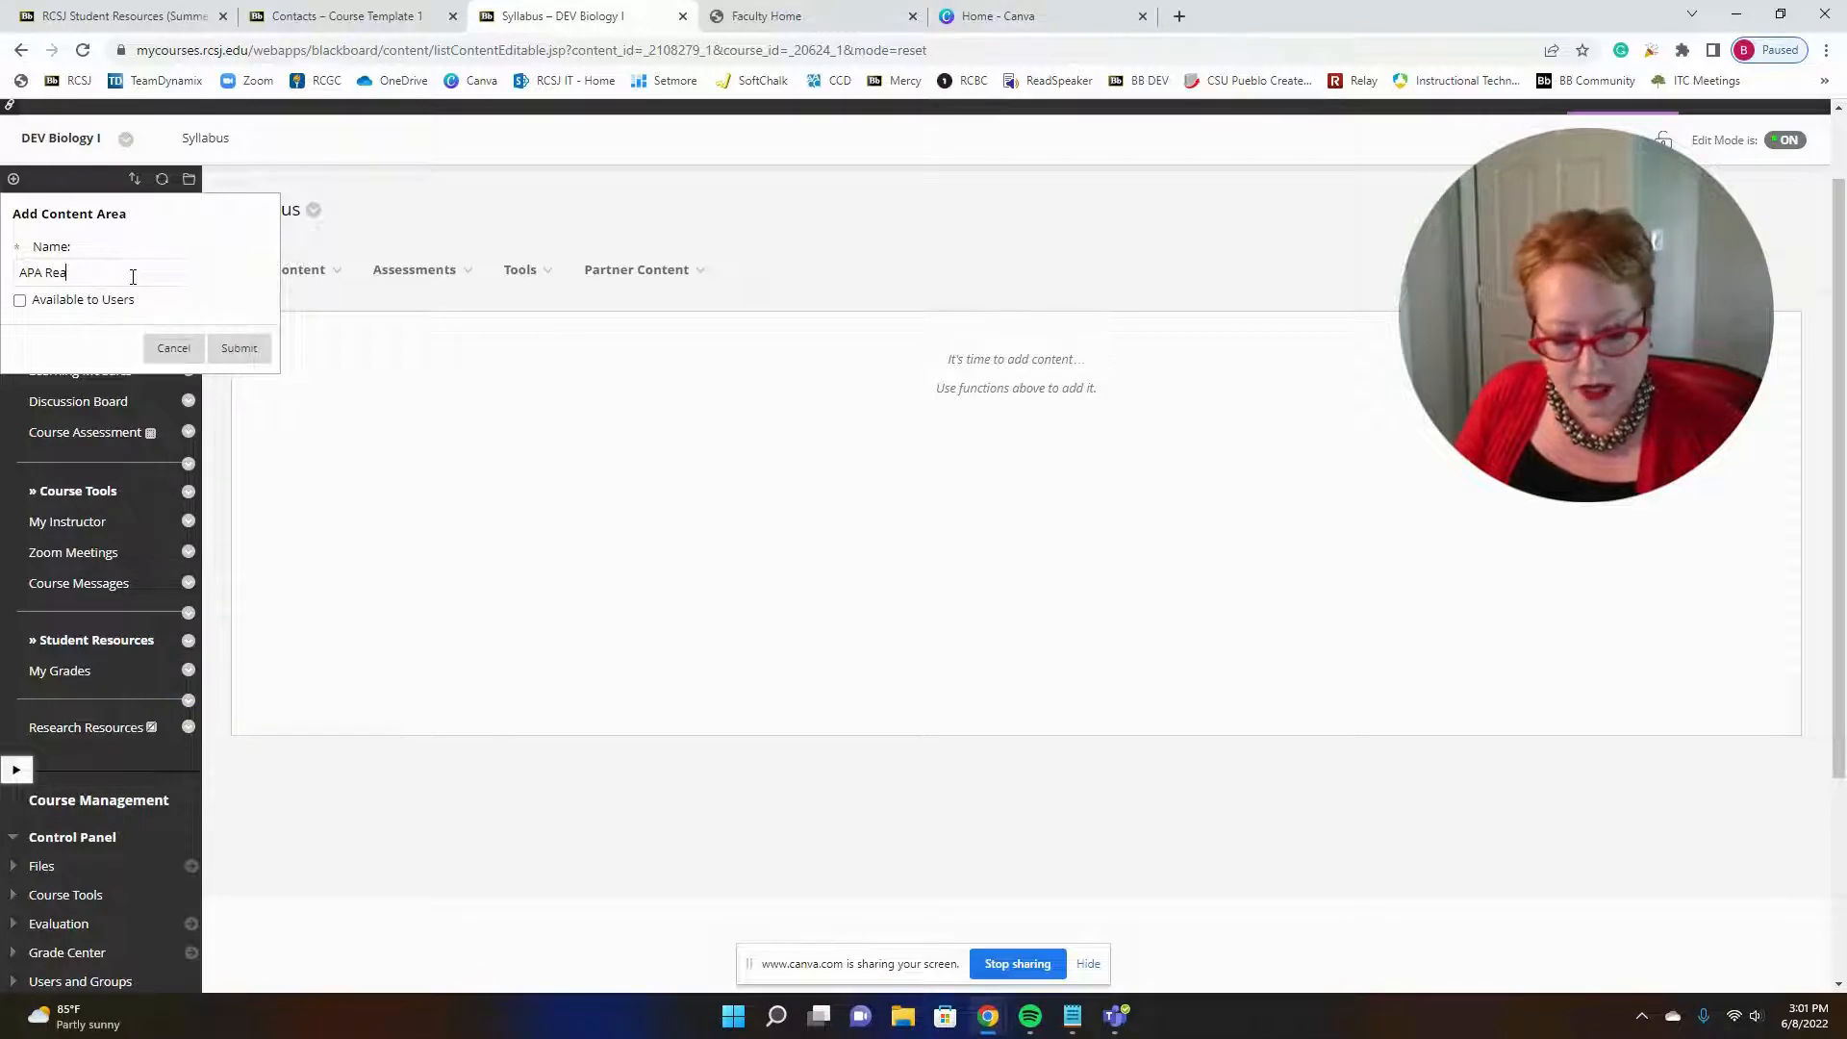
pyautogui.write('search')
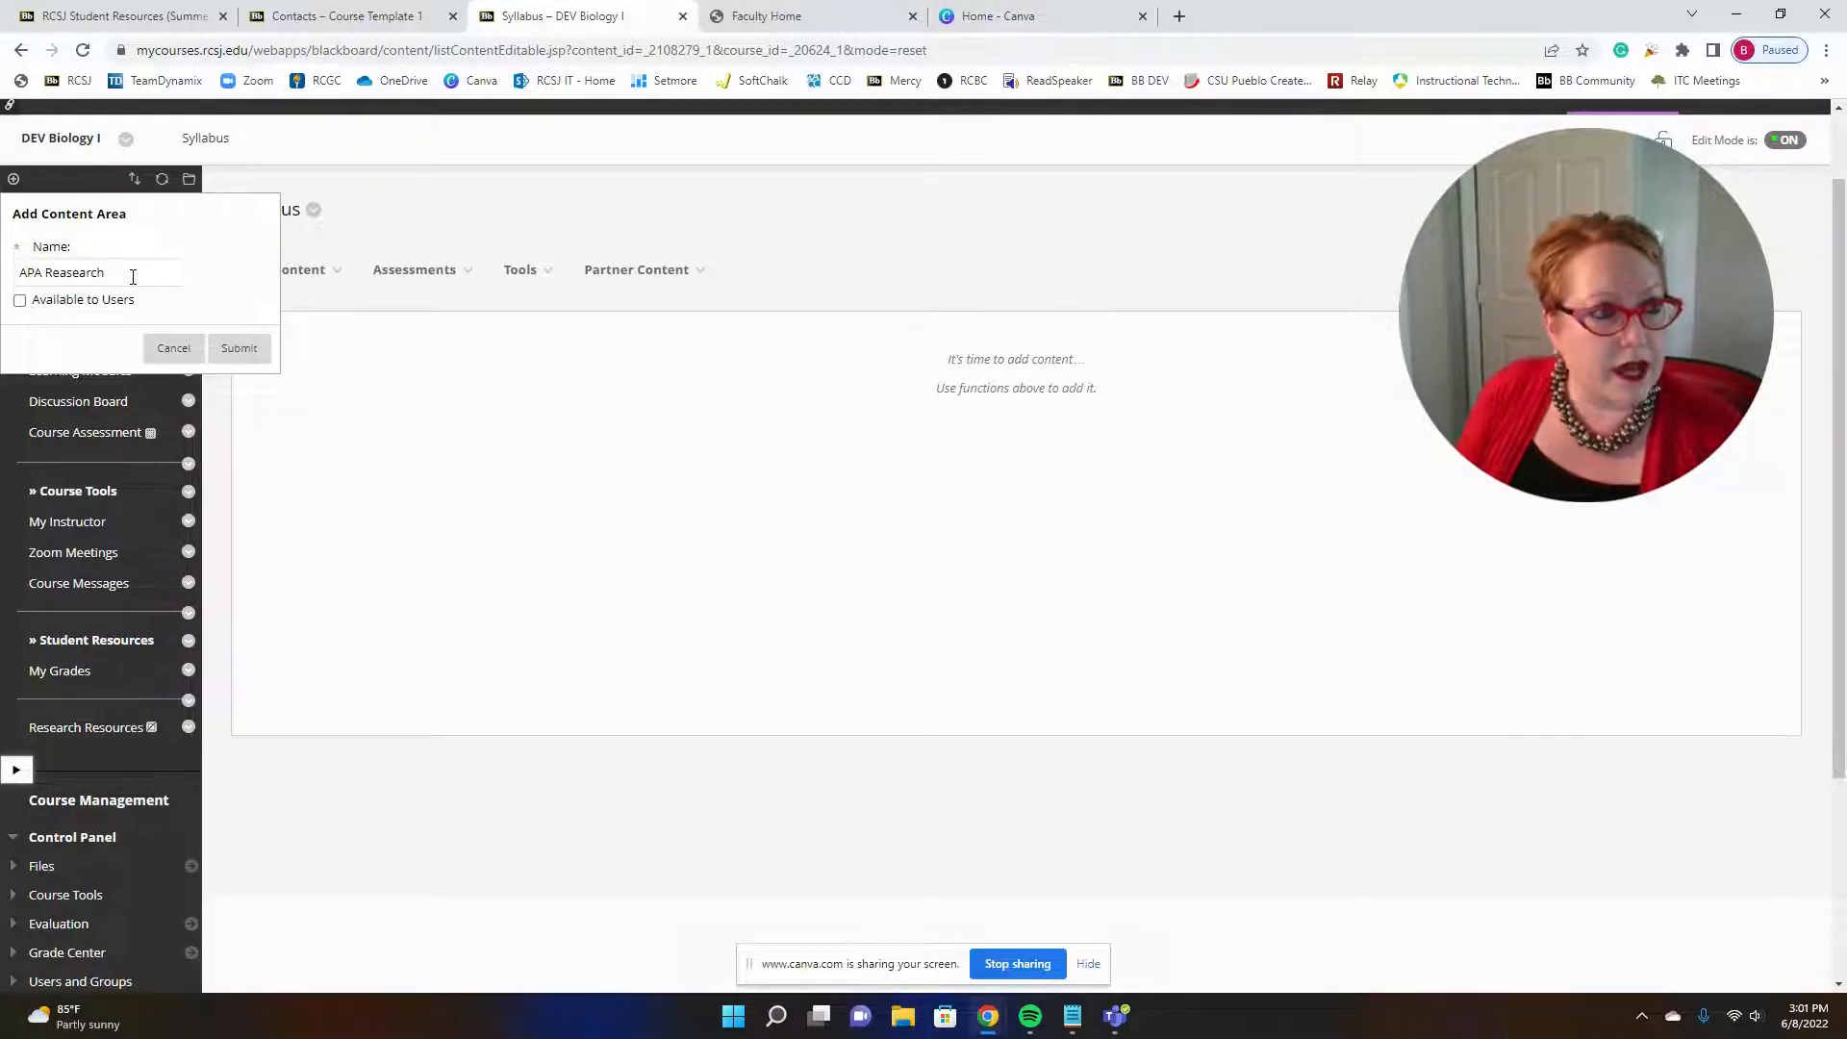
pyautogui.press('BackSpace')
pyautogui.press('BackSpace')
pyautogui.press('BackSpace')
pyautogui.press('BackSpace')
pyautogui.press('BackSpace')
pyautogui.press('BackSpace')
pyautogui.press('BackSpace')
pyautogui.write('se')
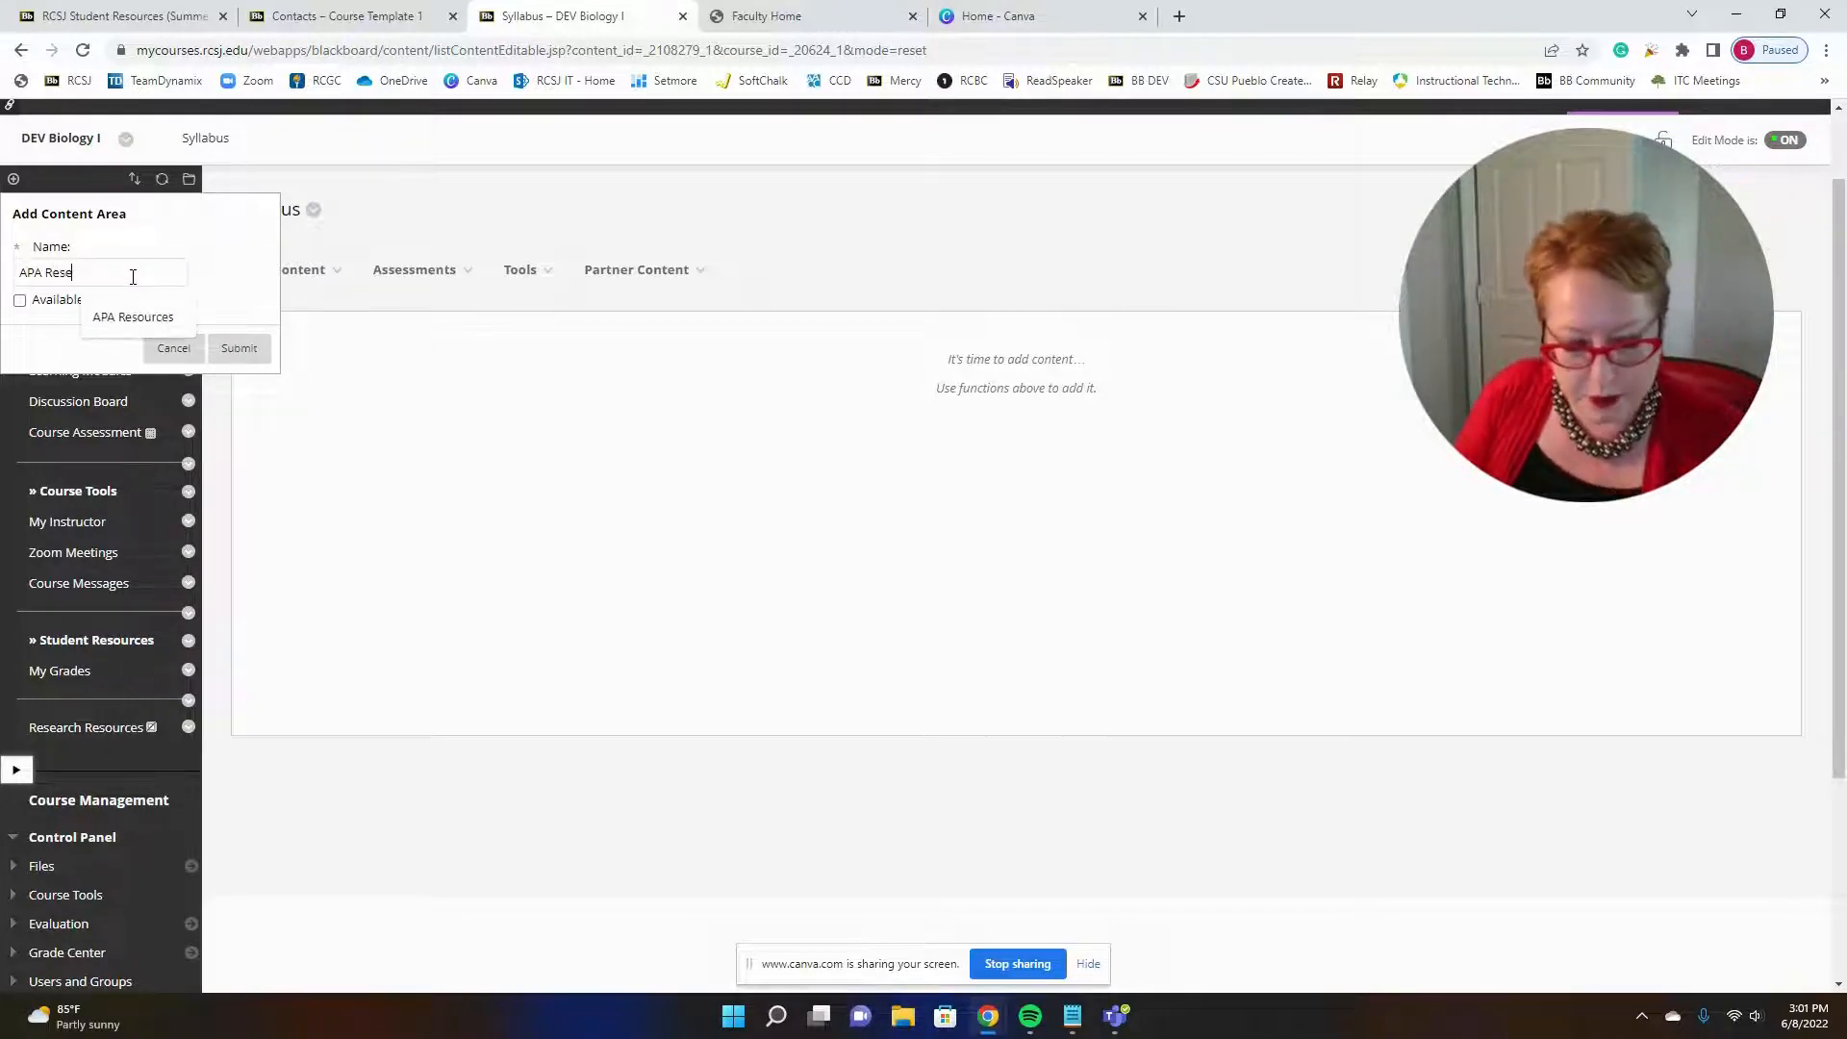
pyautogui.write('arch')
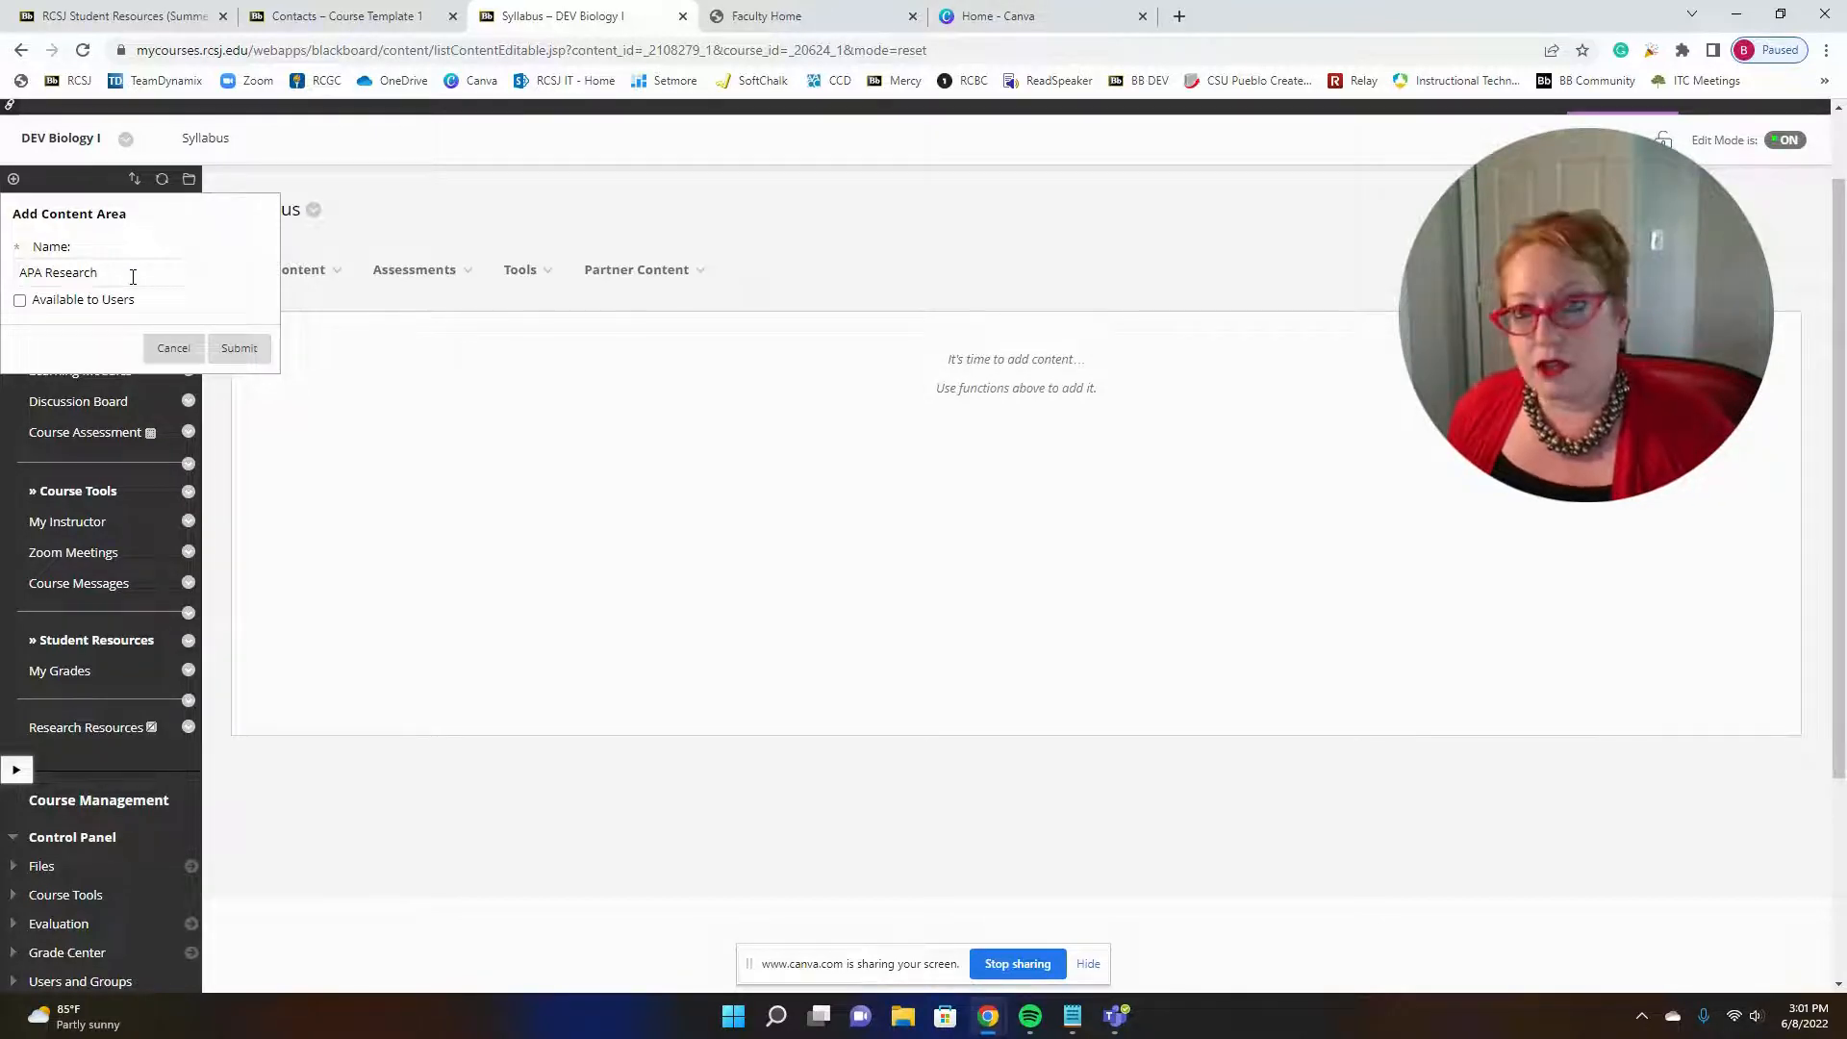
# Make the APA Research content area available to users and submit it.
pyautogui.click(14, 180)
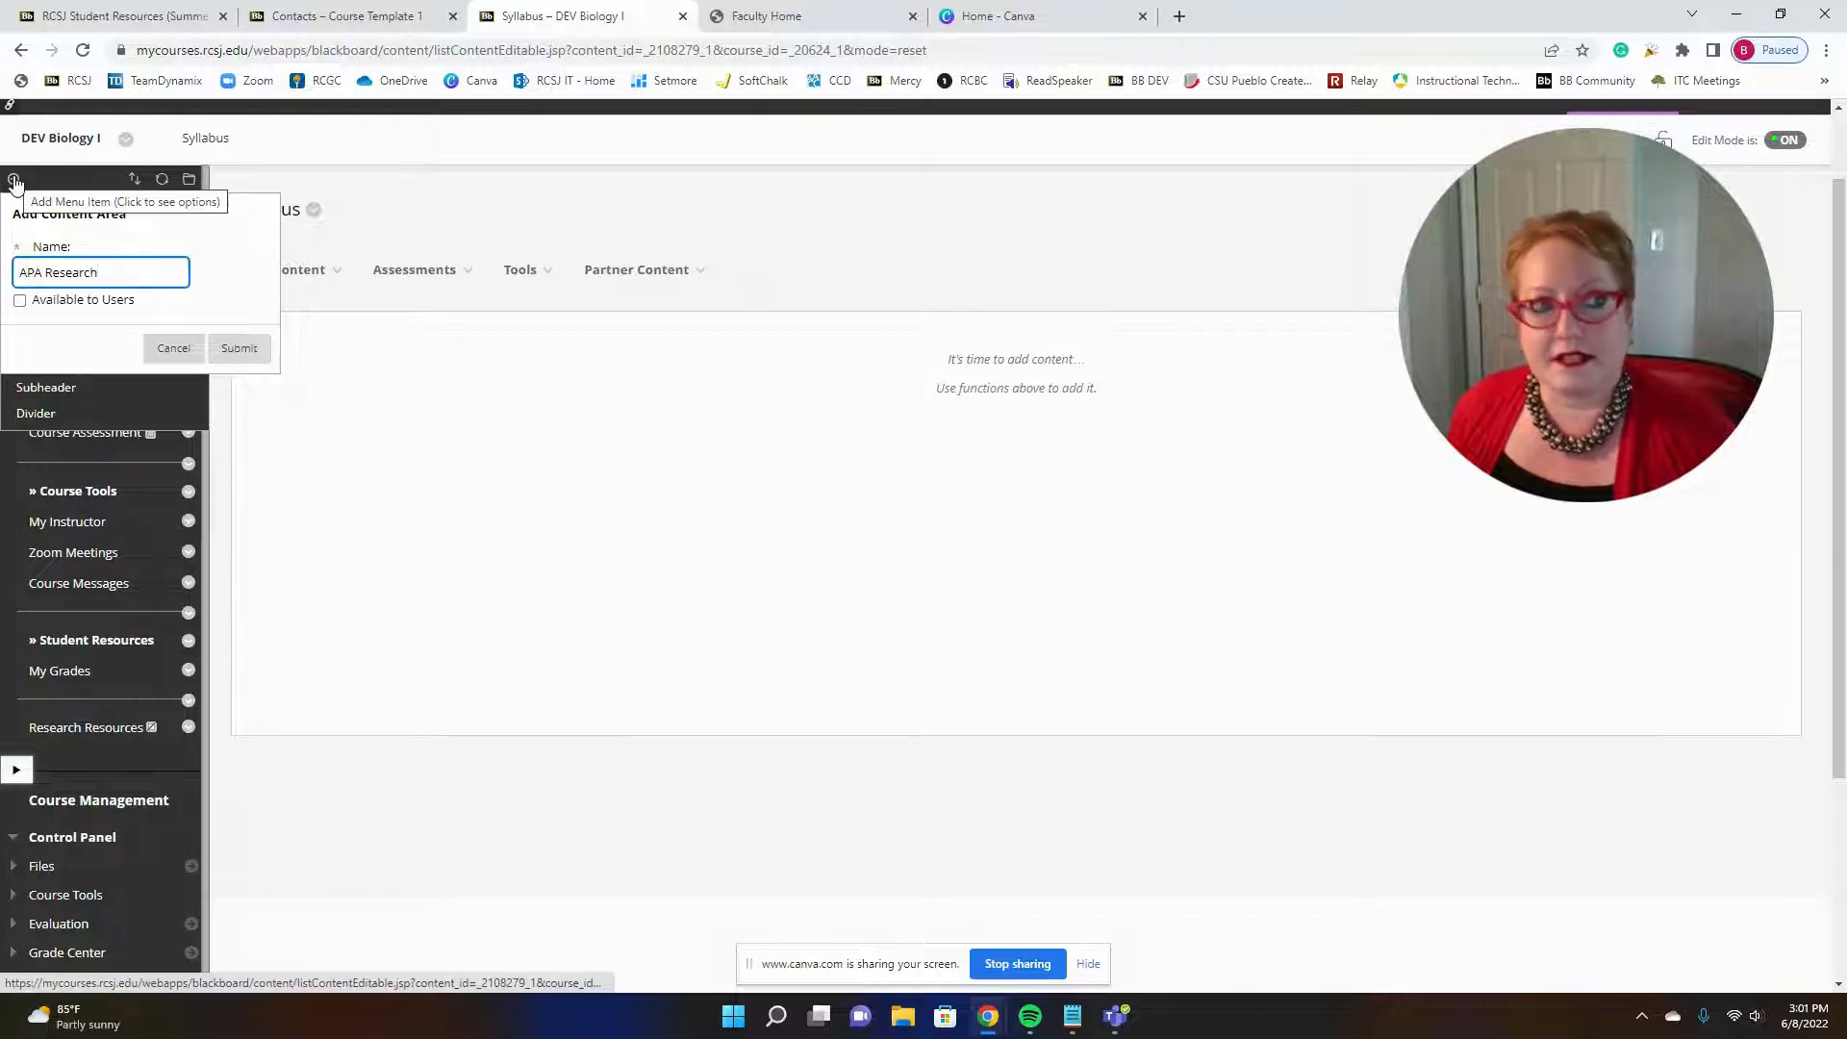
pyautogui.click(98, 275)
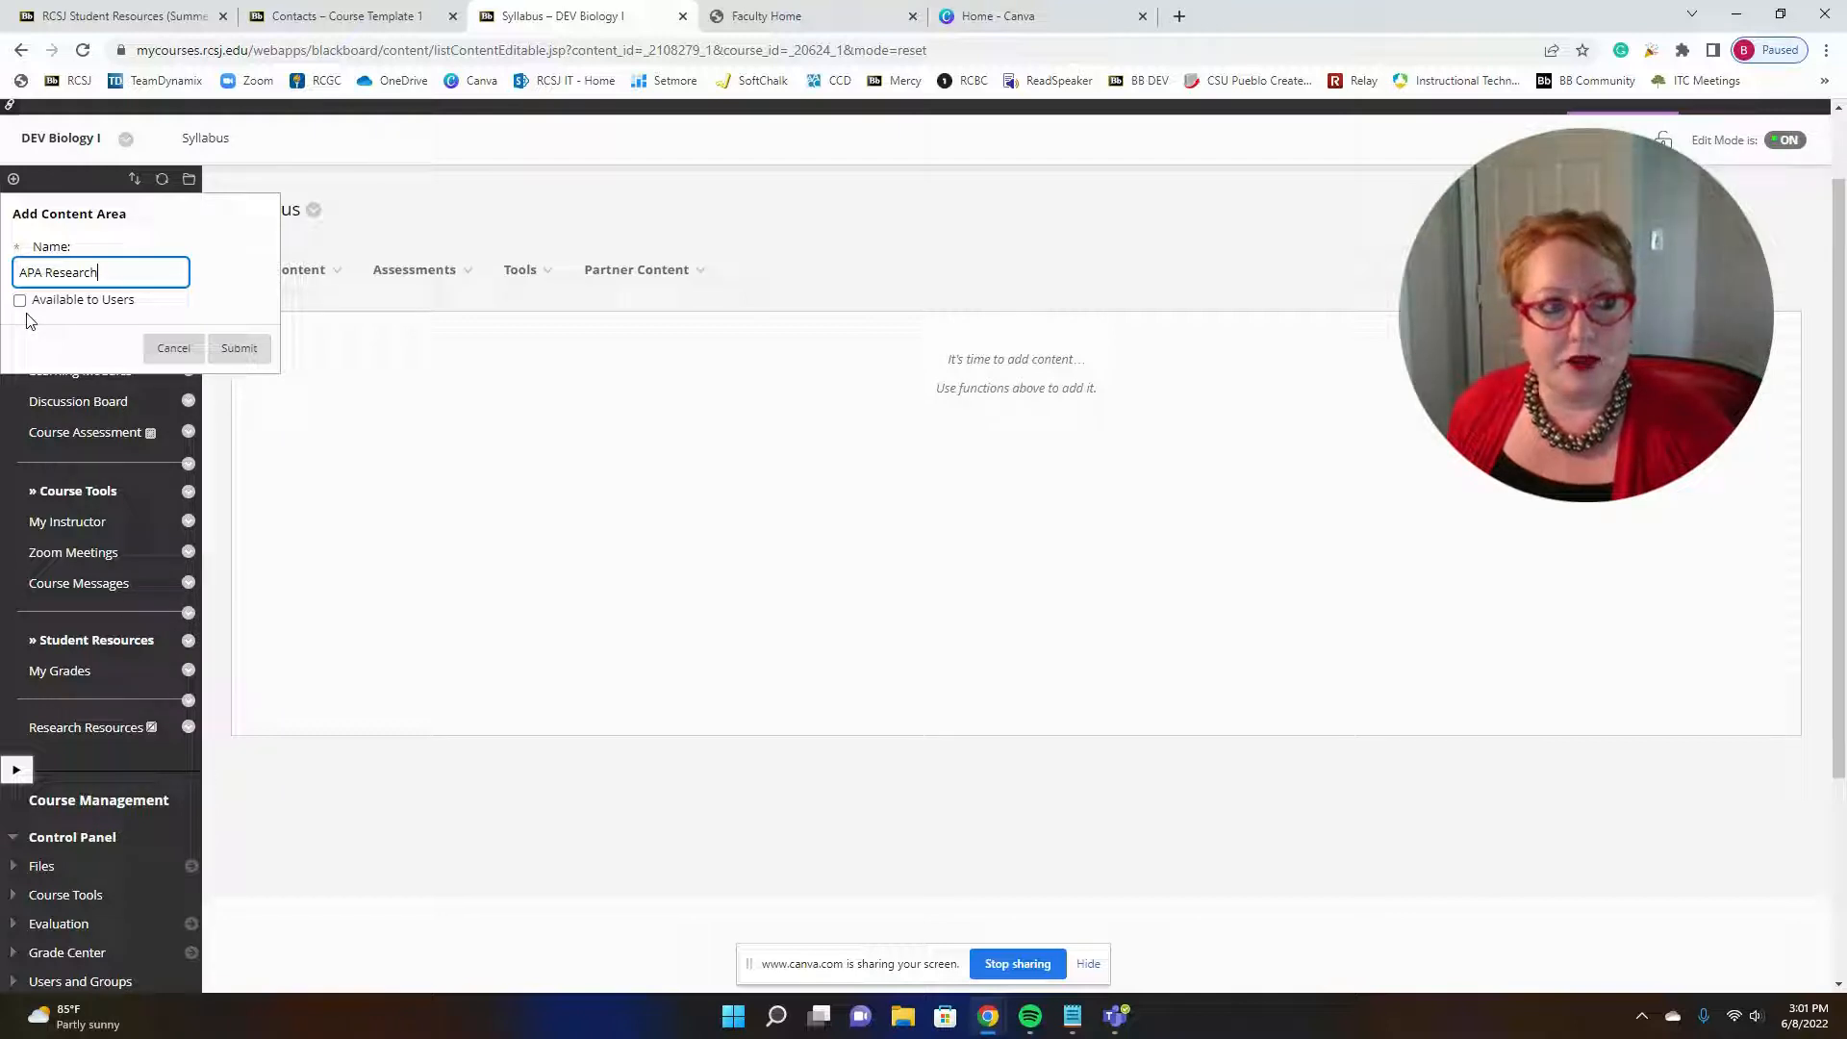
pyautogui.click(19, 301)
pyautogui.click(239, 349)
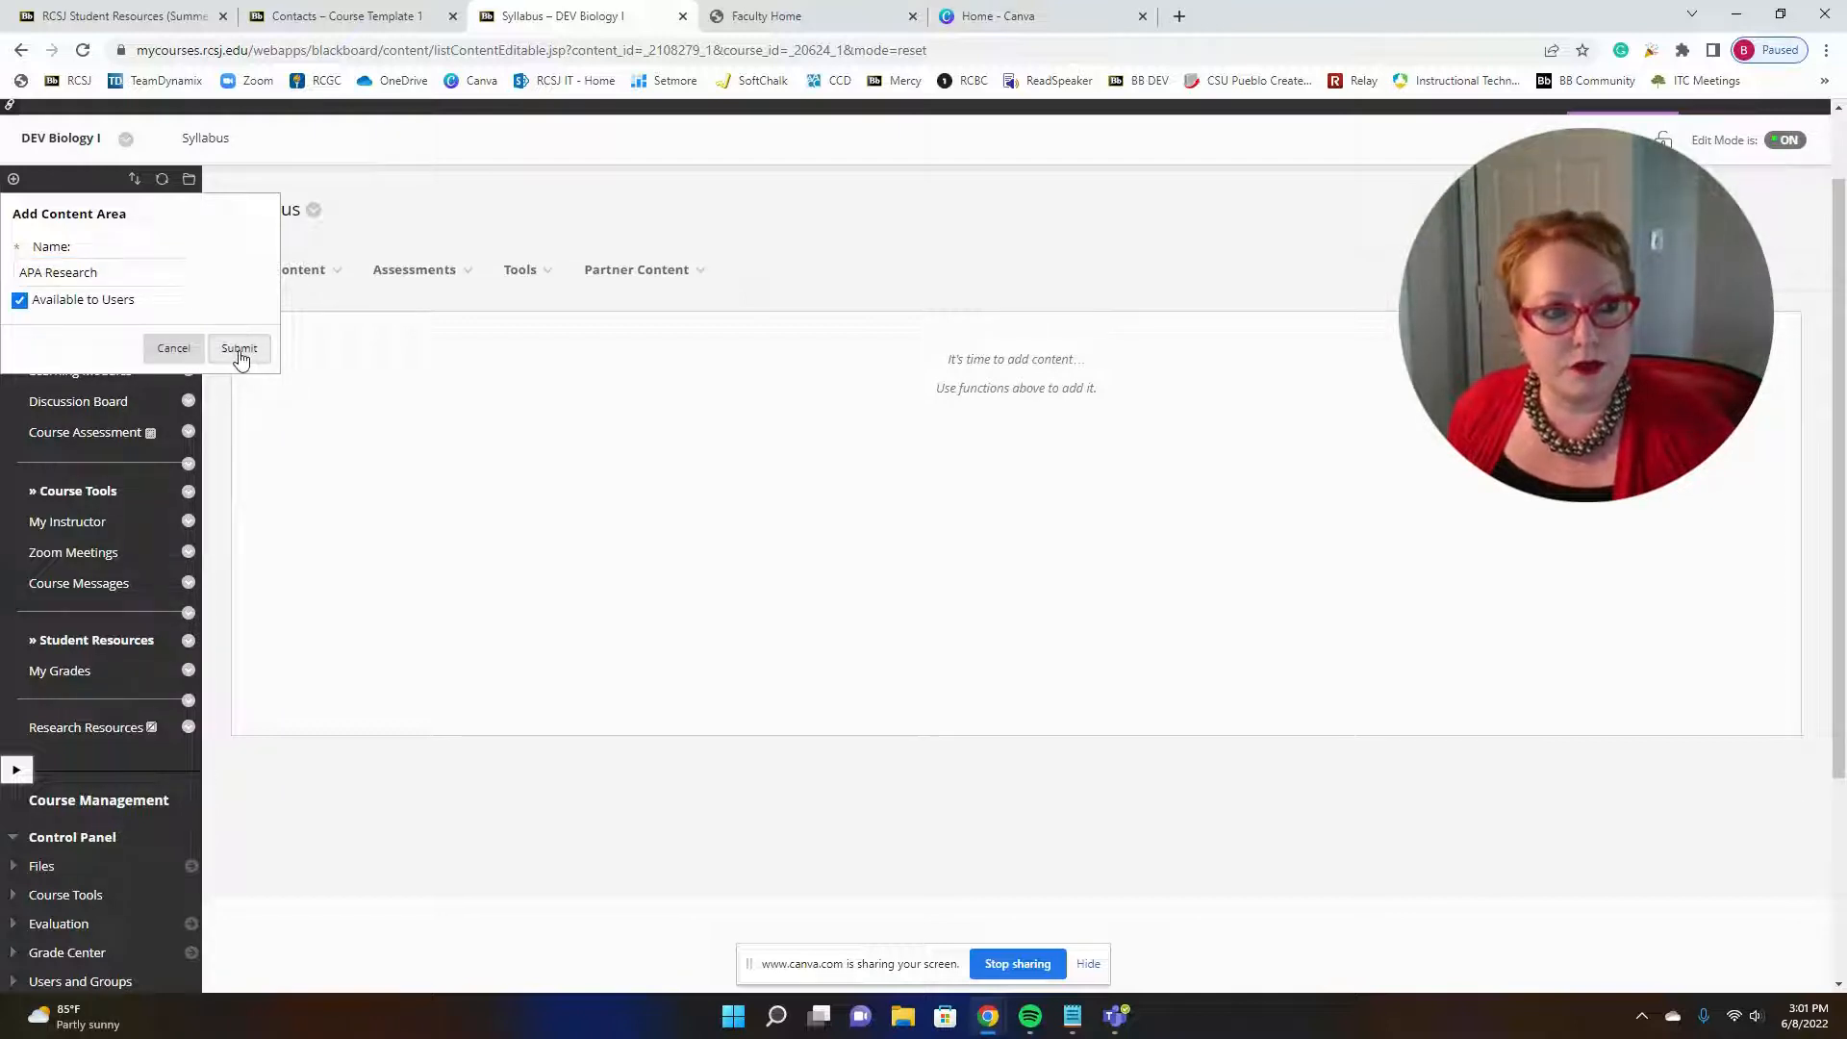
# Open the new APA Research content area from the course menu and check its options for building content.
pyautogui.scroll(-1, 186, 341)
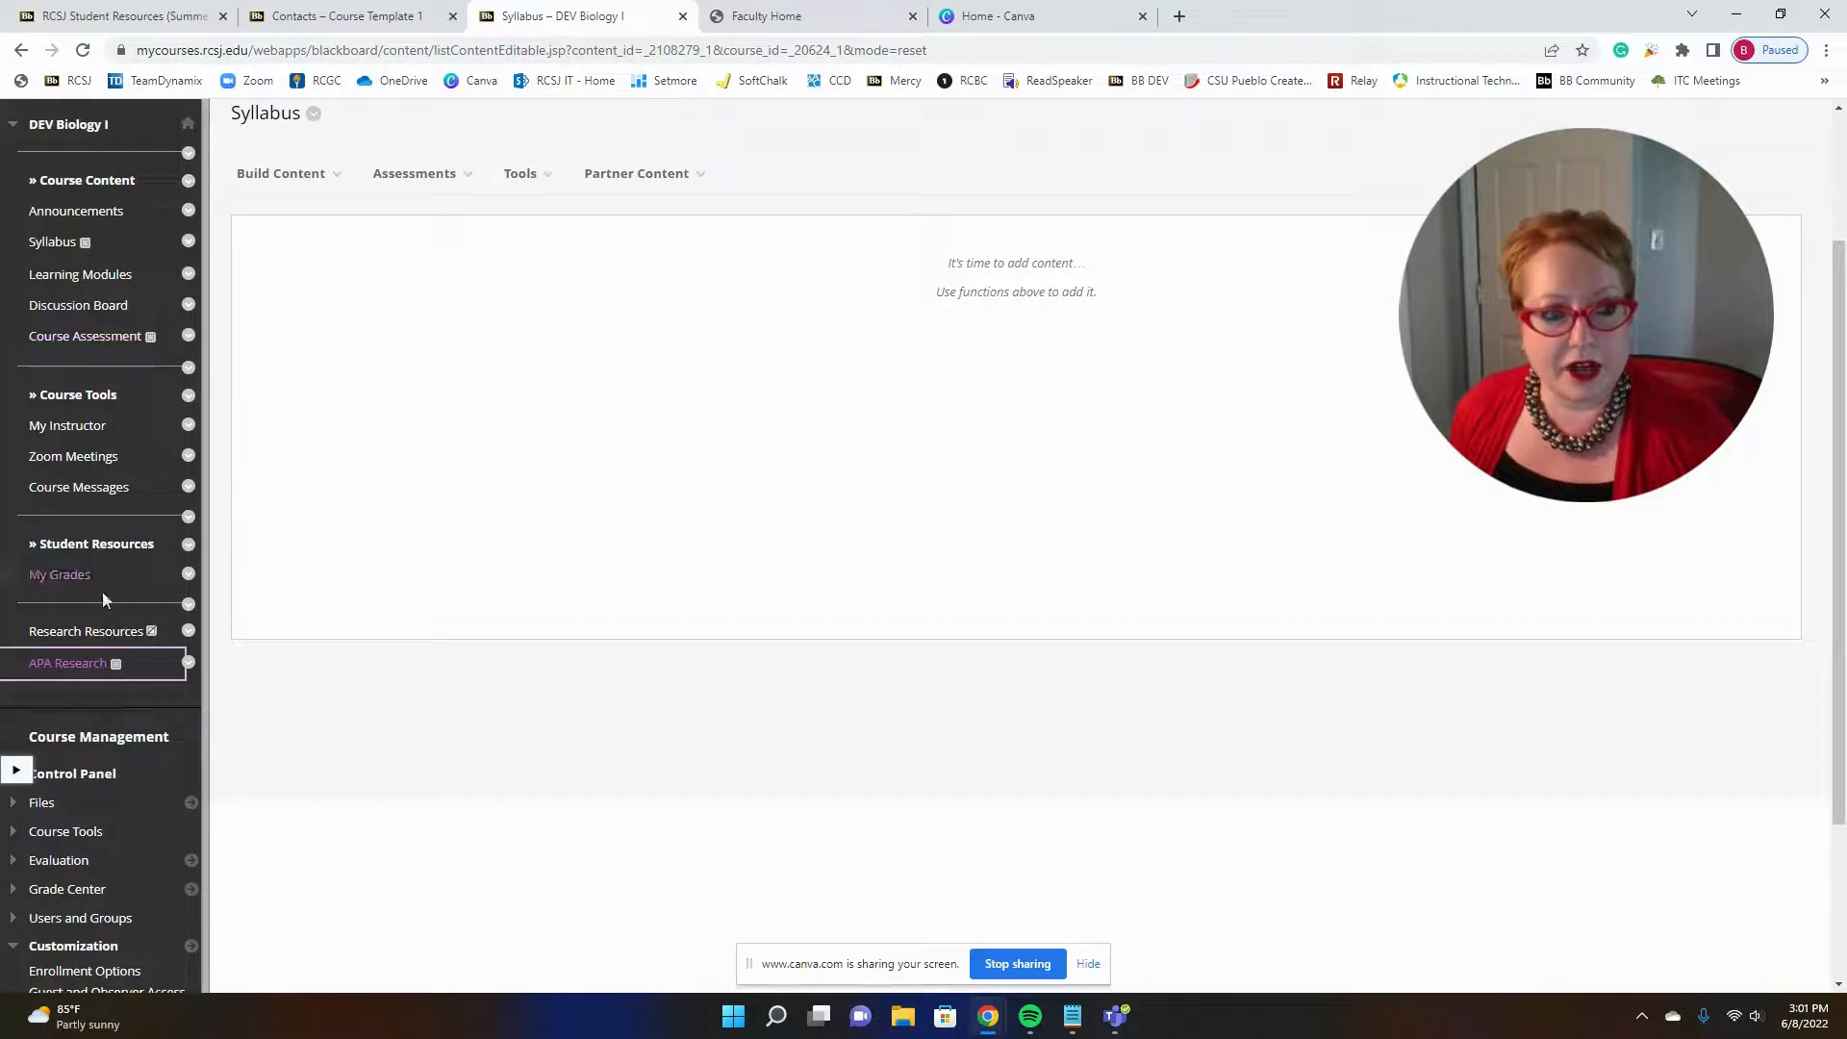
pyautogui.click(79, 673)
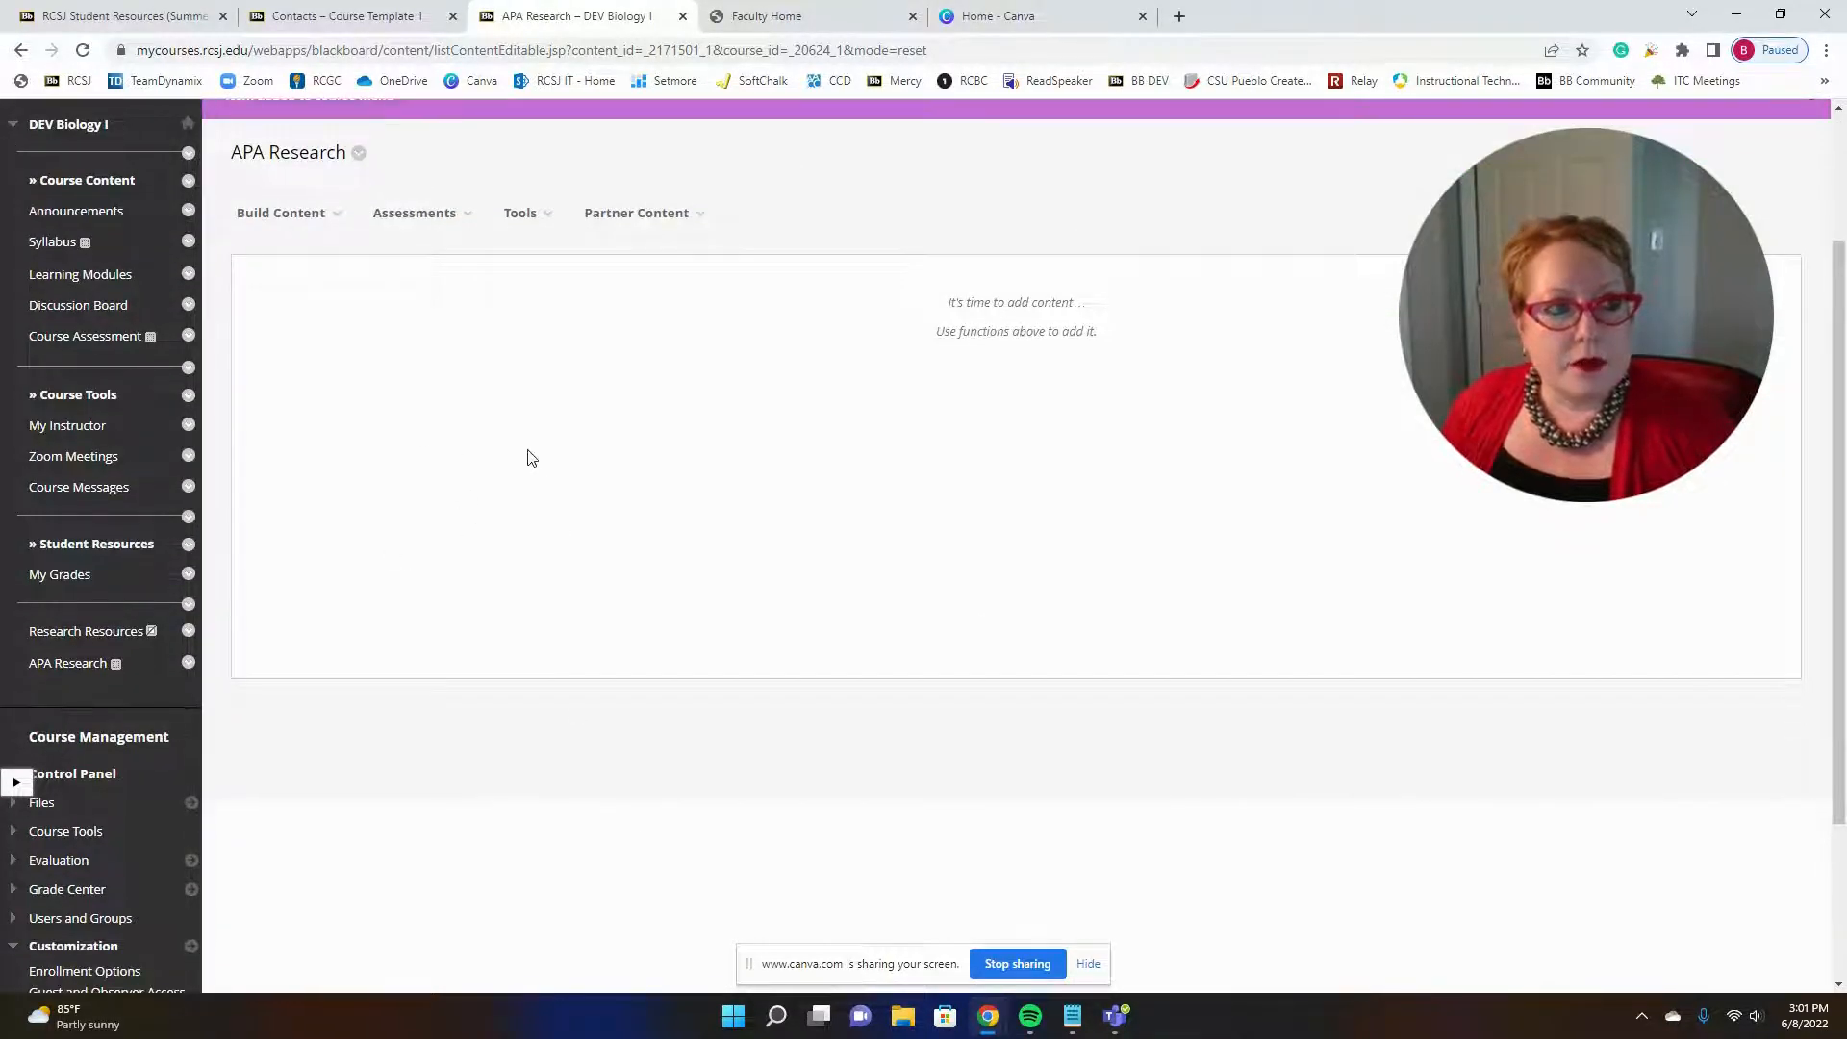
pyautogui.click(289, 213)
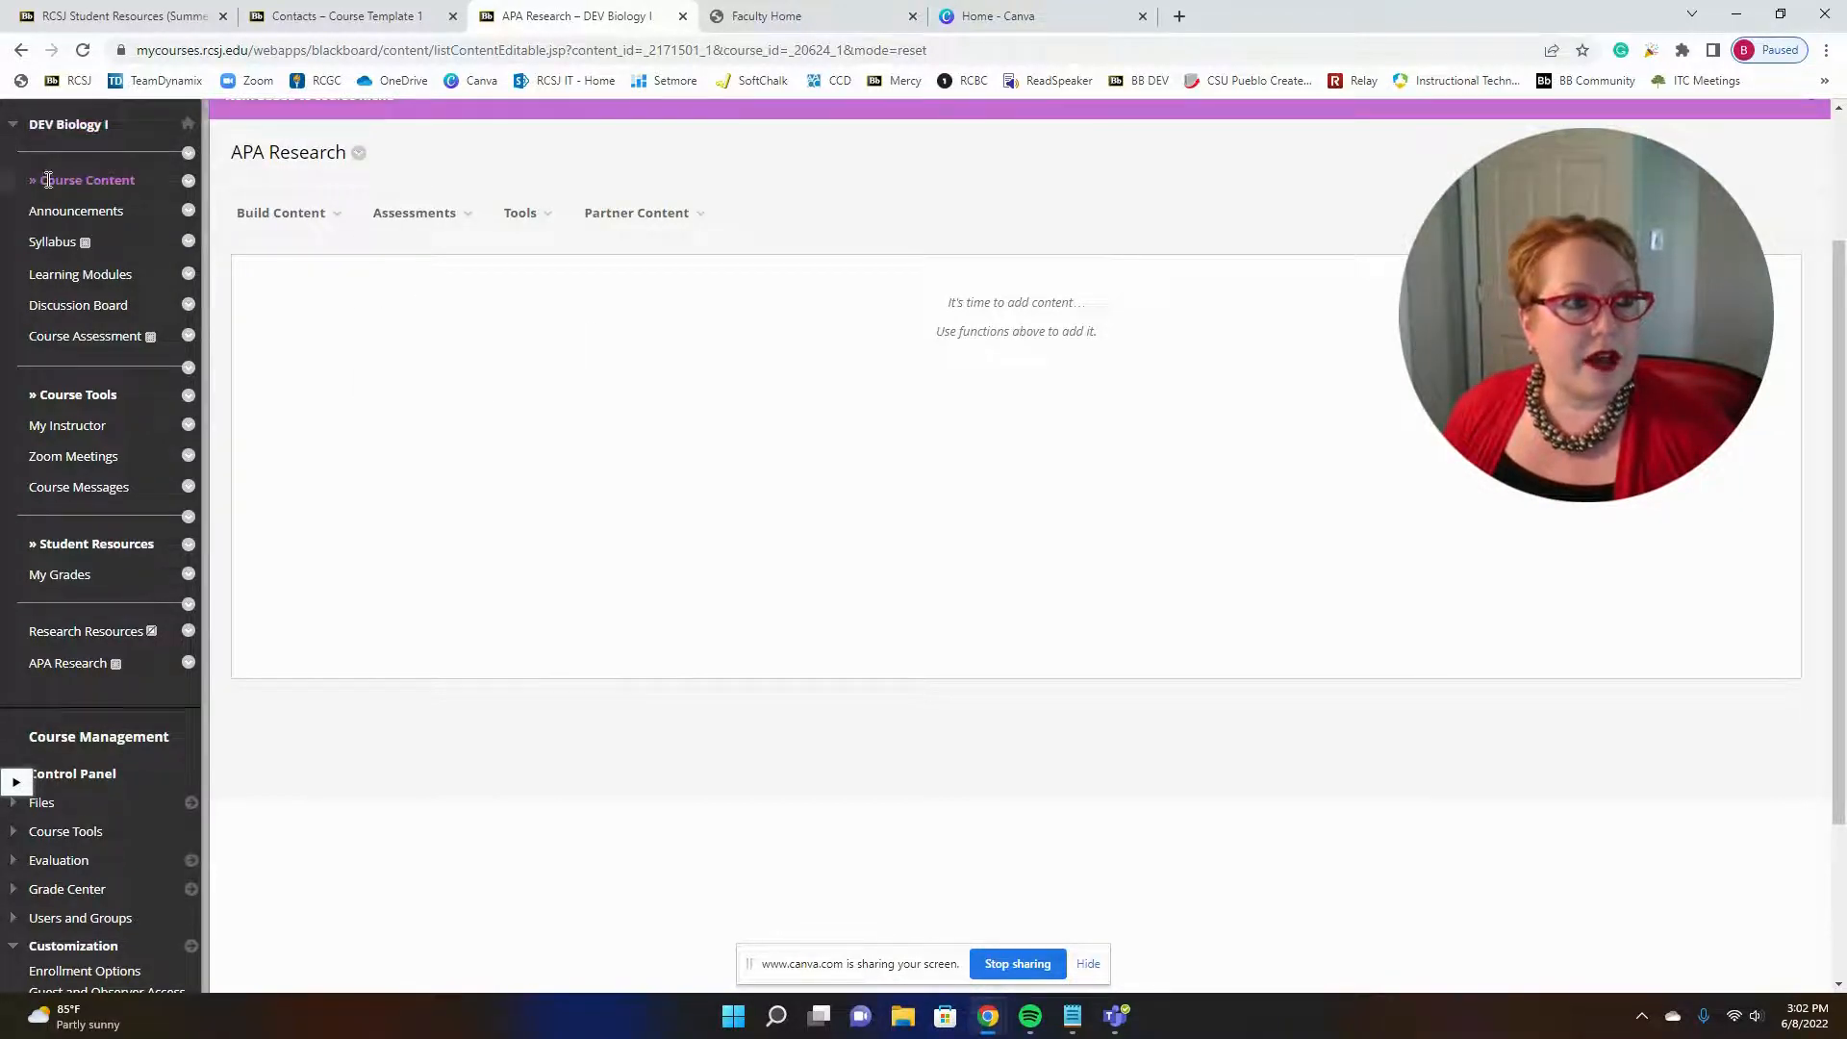
# Open the form for adding a tool link to the course menu, browse the available tool types, and cancel.
pyautogui.scroll(1, 48, 180)
pyautogui.click(14, 179)
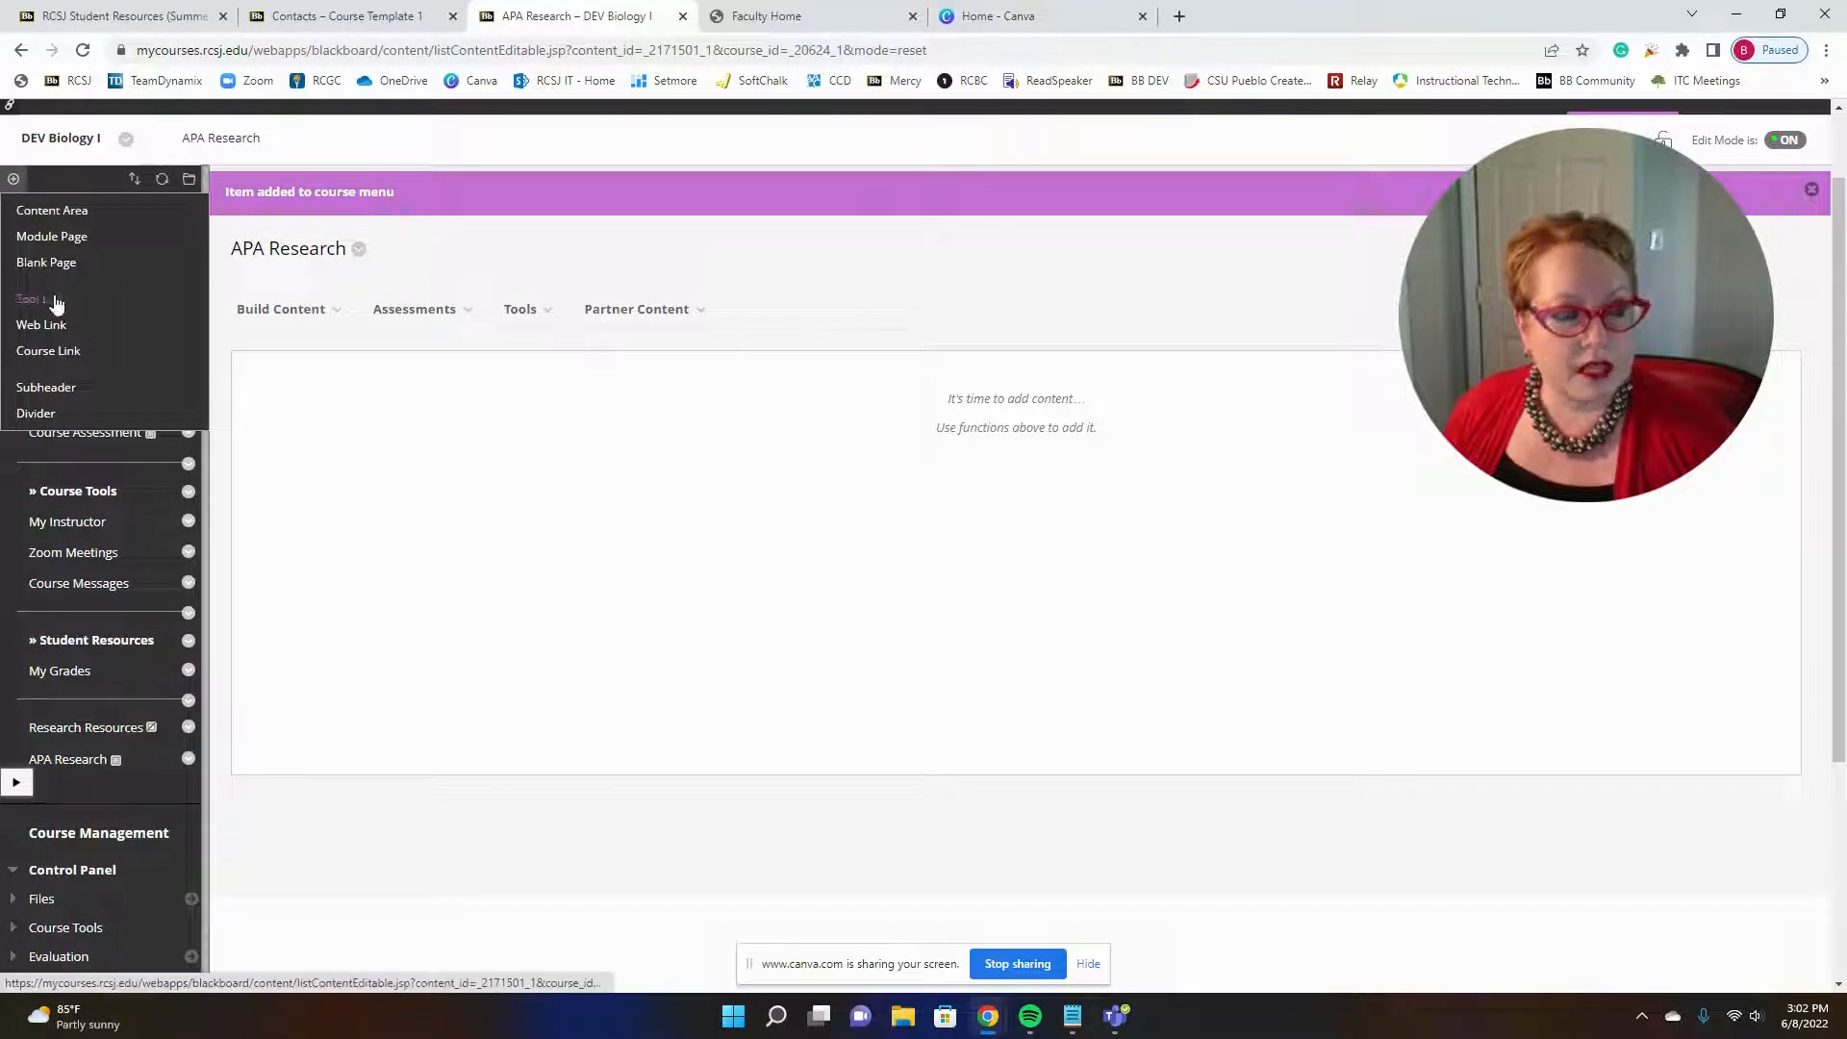
pyautogui.click(54, 302)
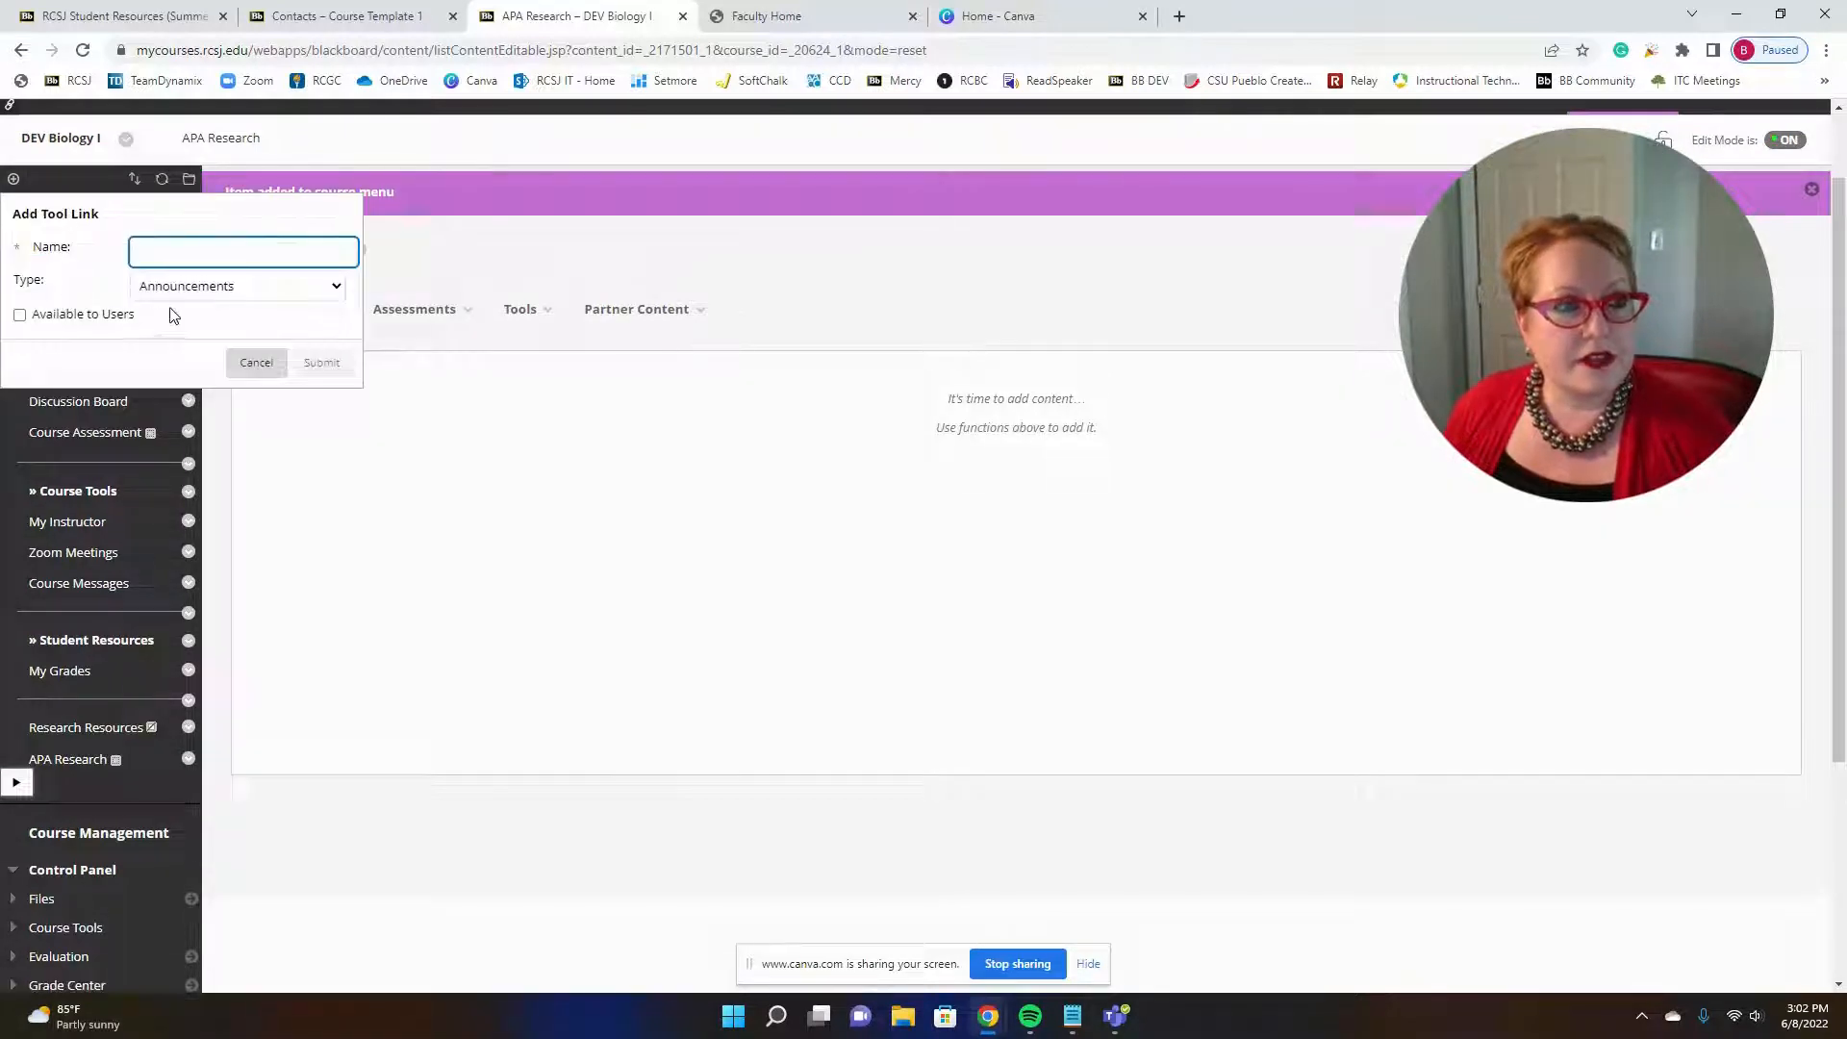
pyautogui.click(182, 285)
pyautogui.scroll(-2, 213, 404)
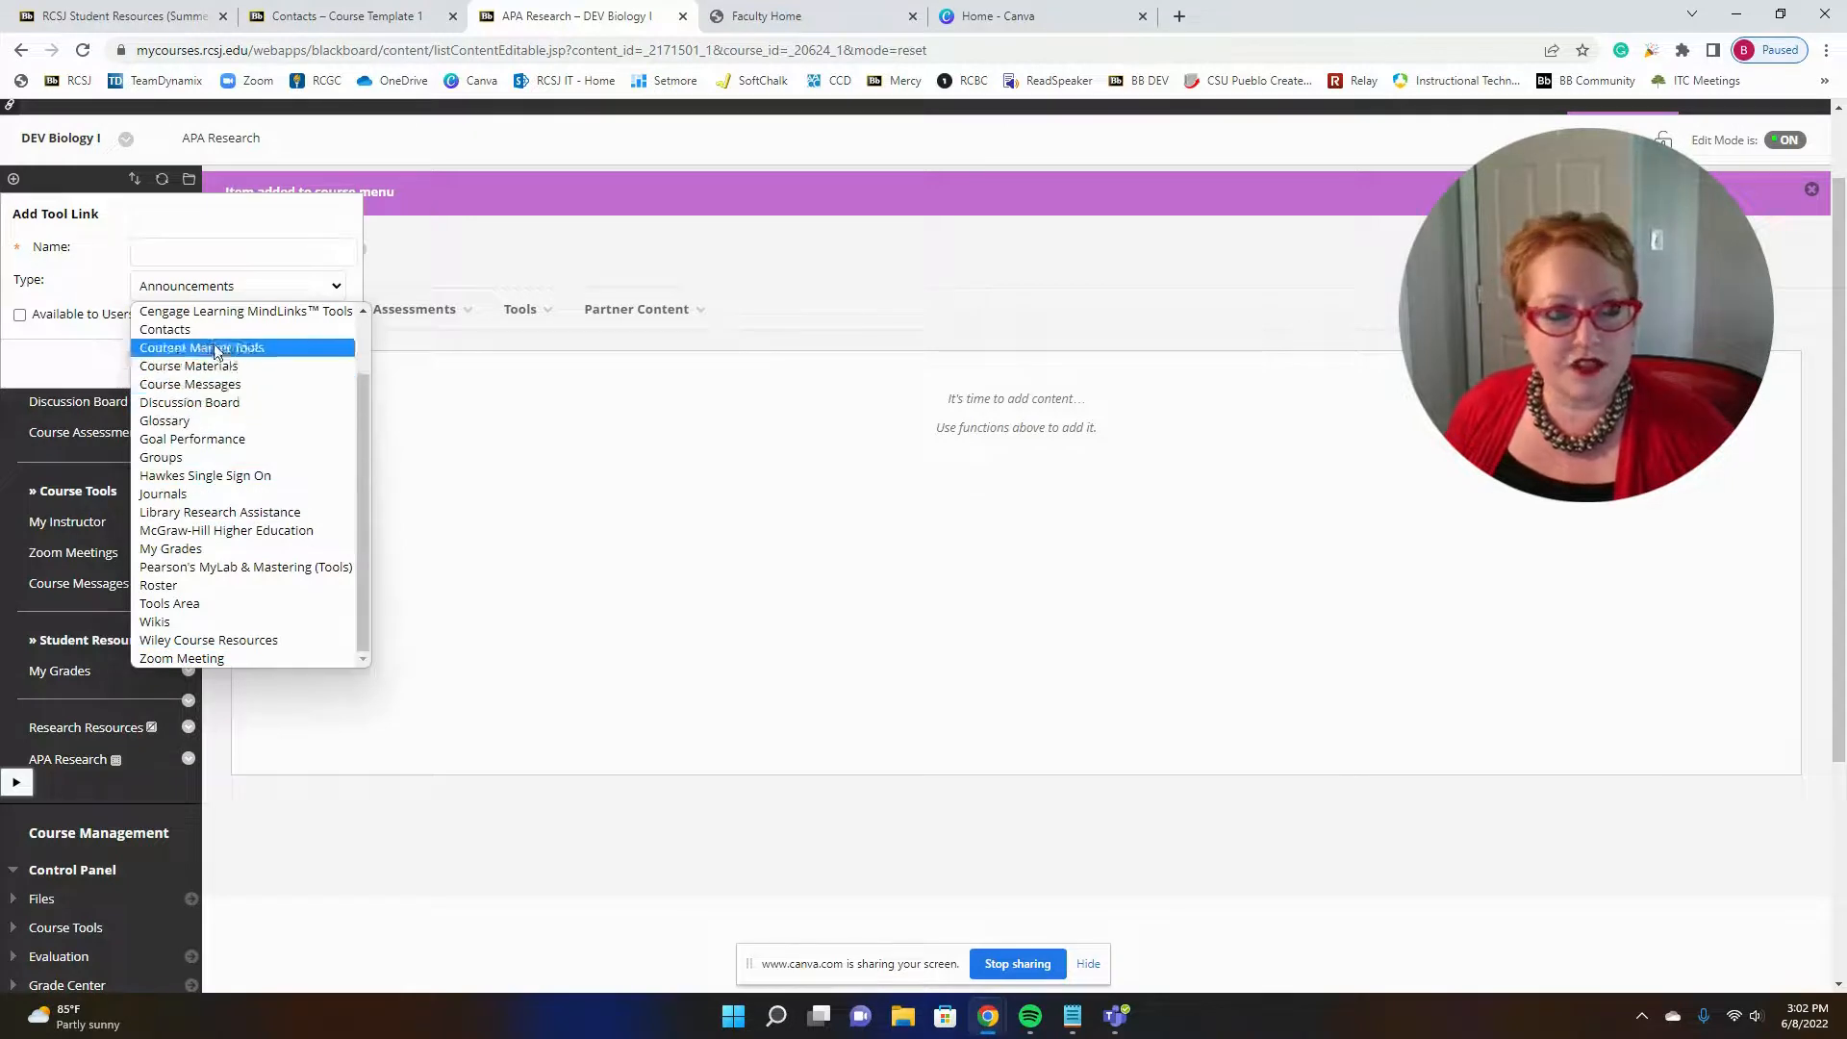
pyautogui.scroll(2, 241, 410)
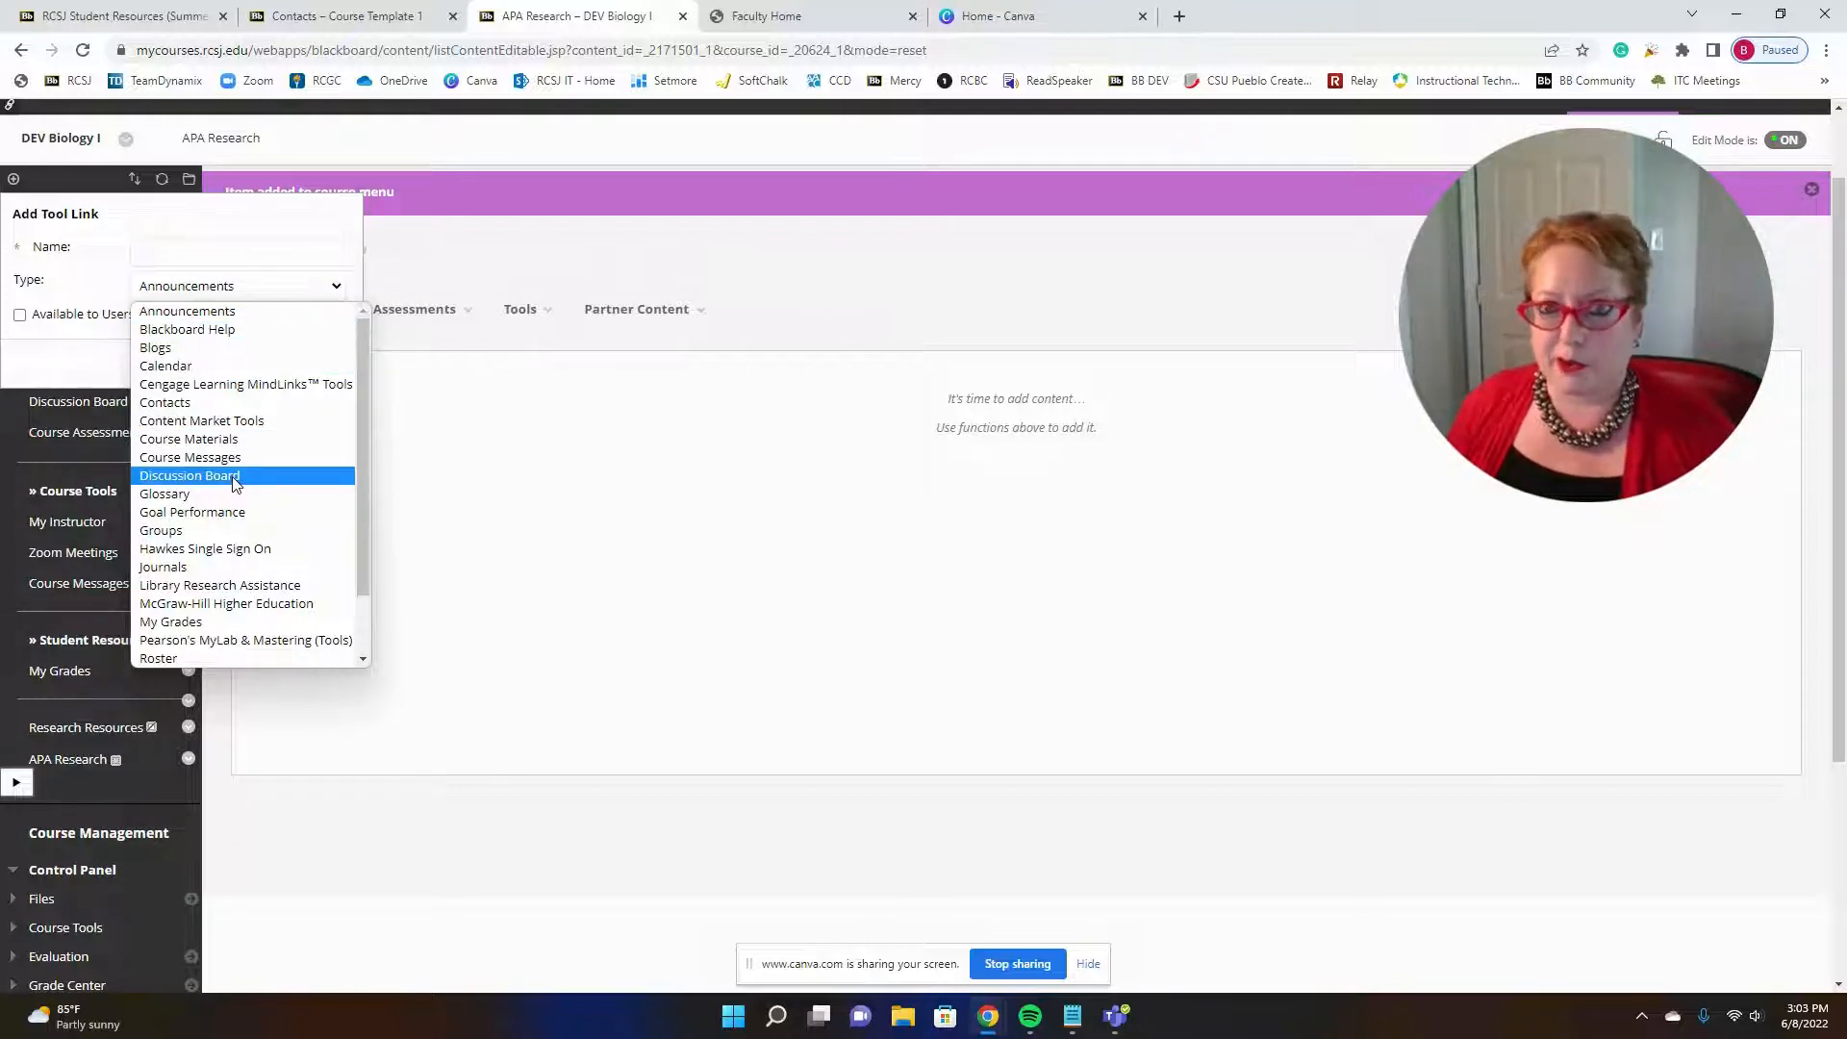
pyautogui.click(96, 346)
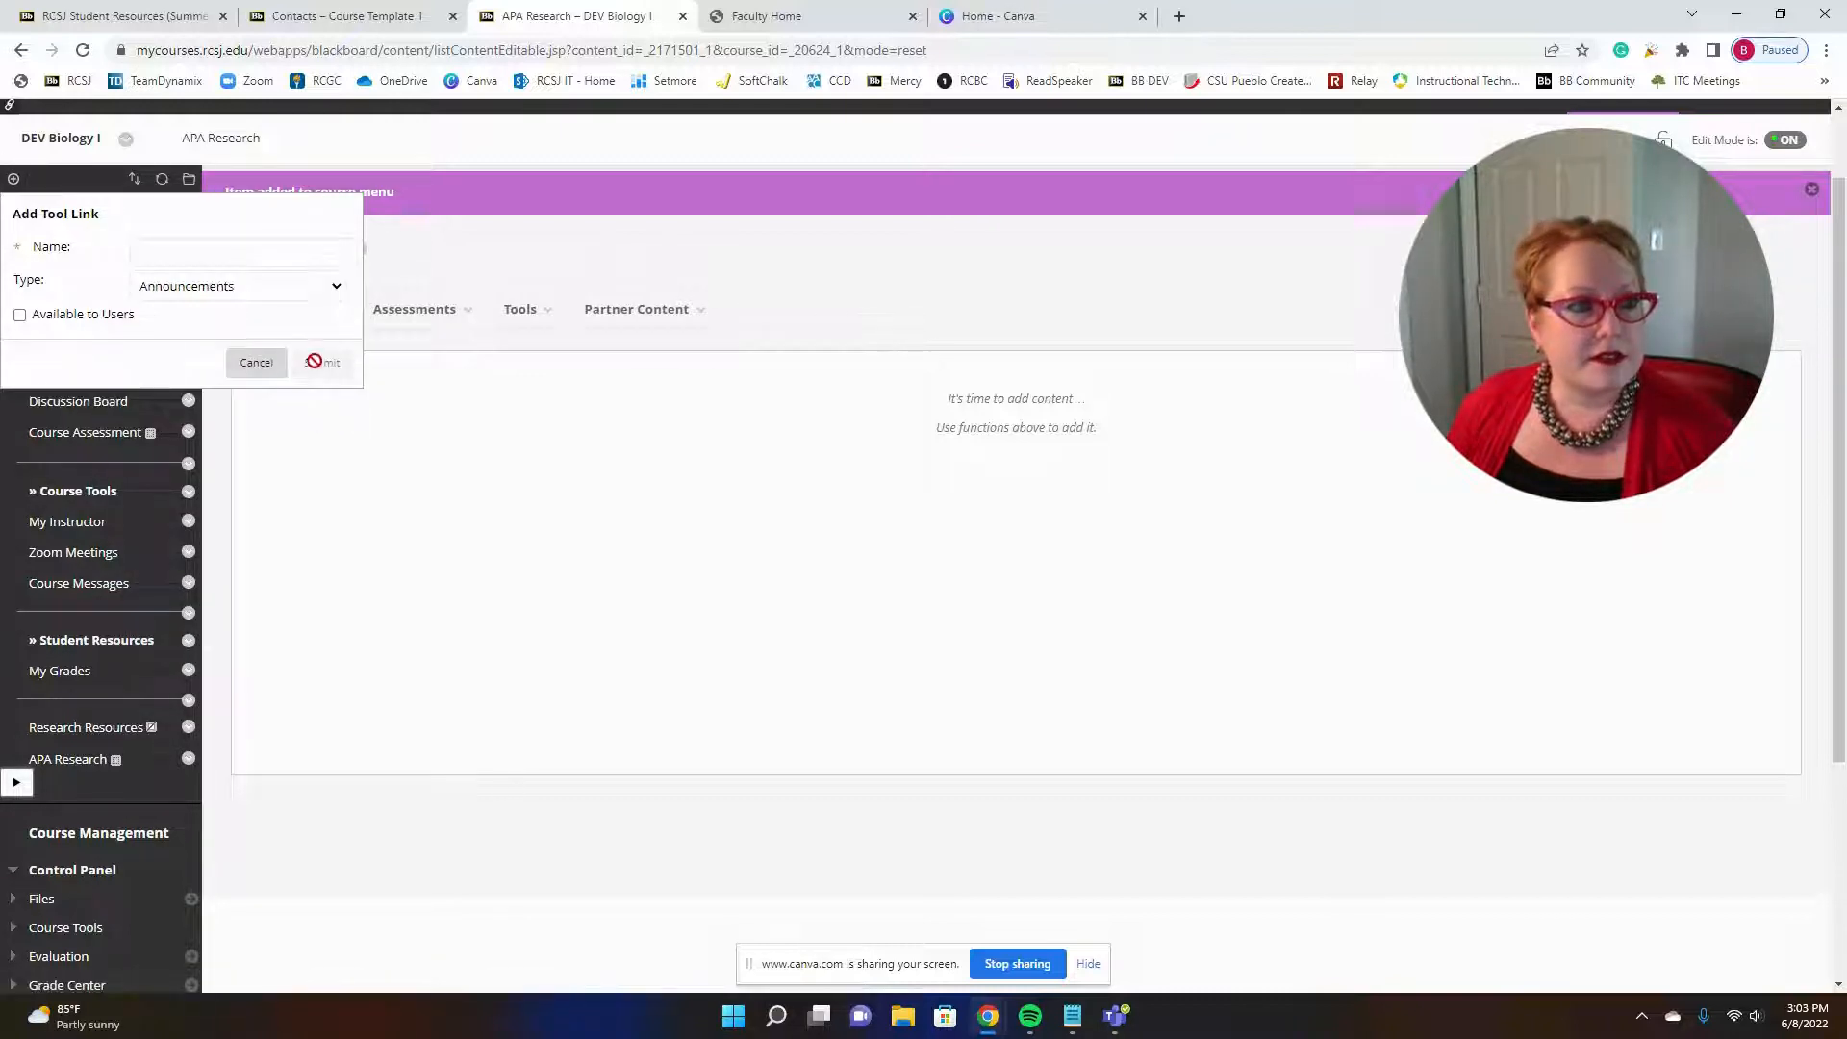
pyautogui.click(254, 363)
# Open the form for adding a web link to the course menu, review its name and URL fields, and cancel.
pyautogui.click(16, 181)
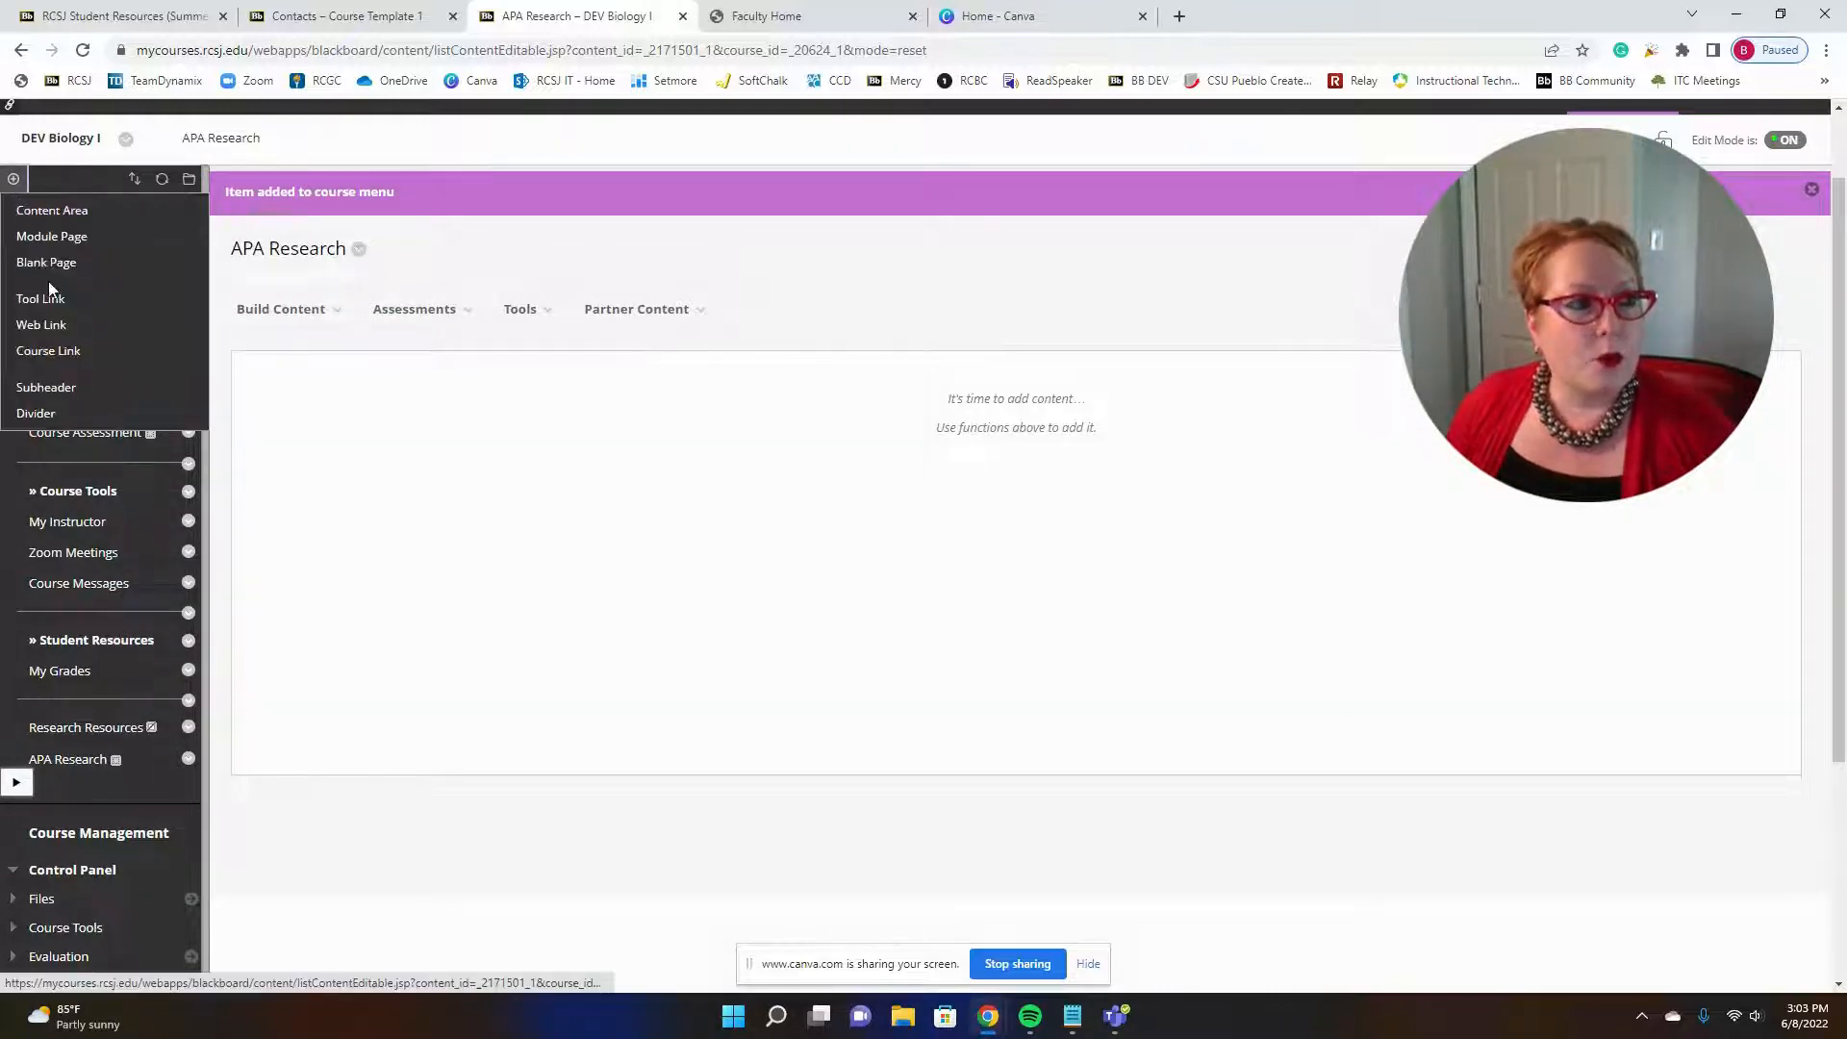
pyautogui.click(48, 326)
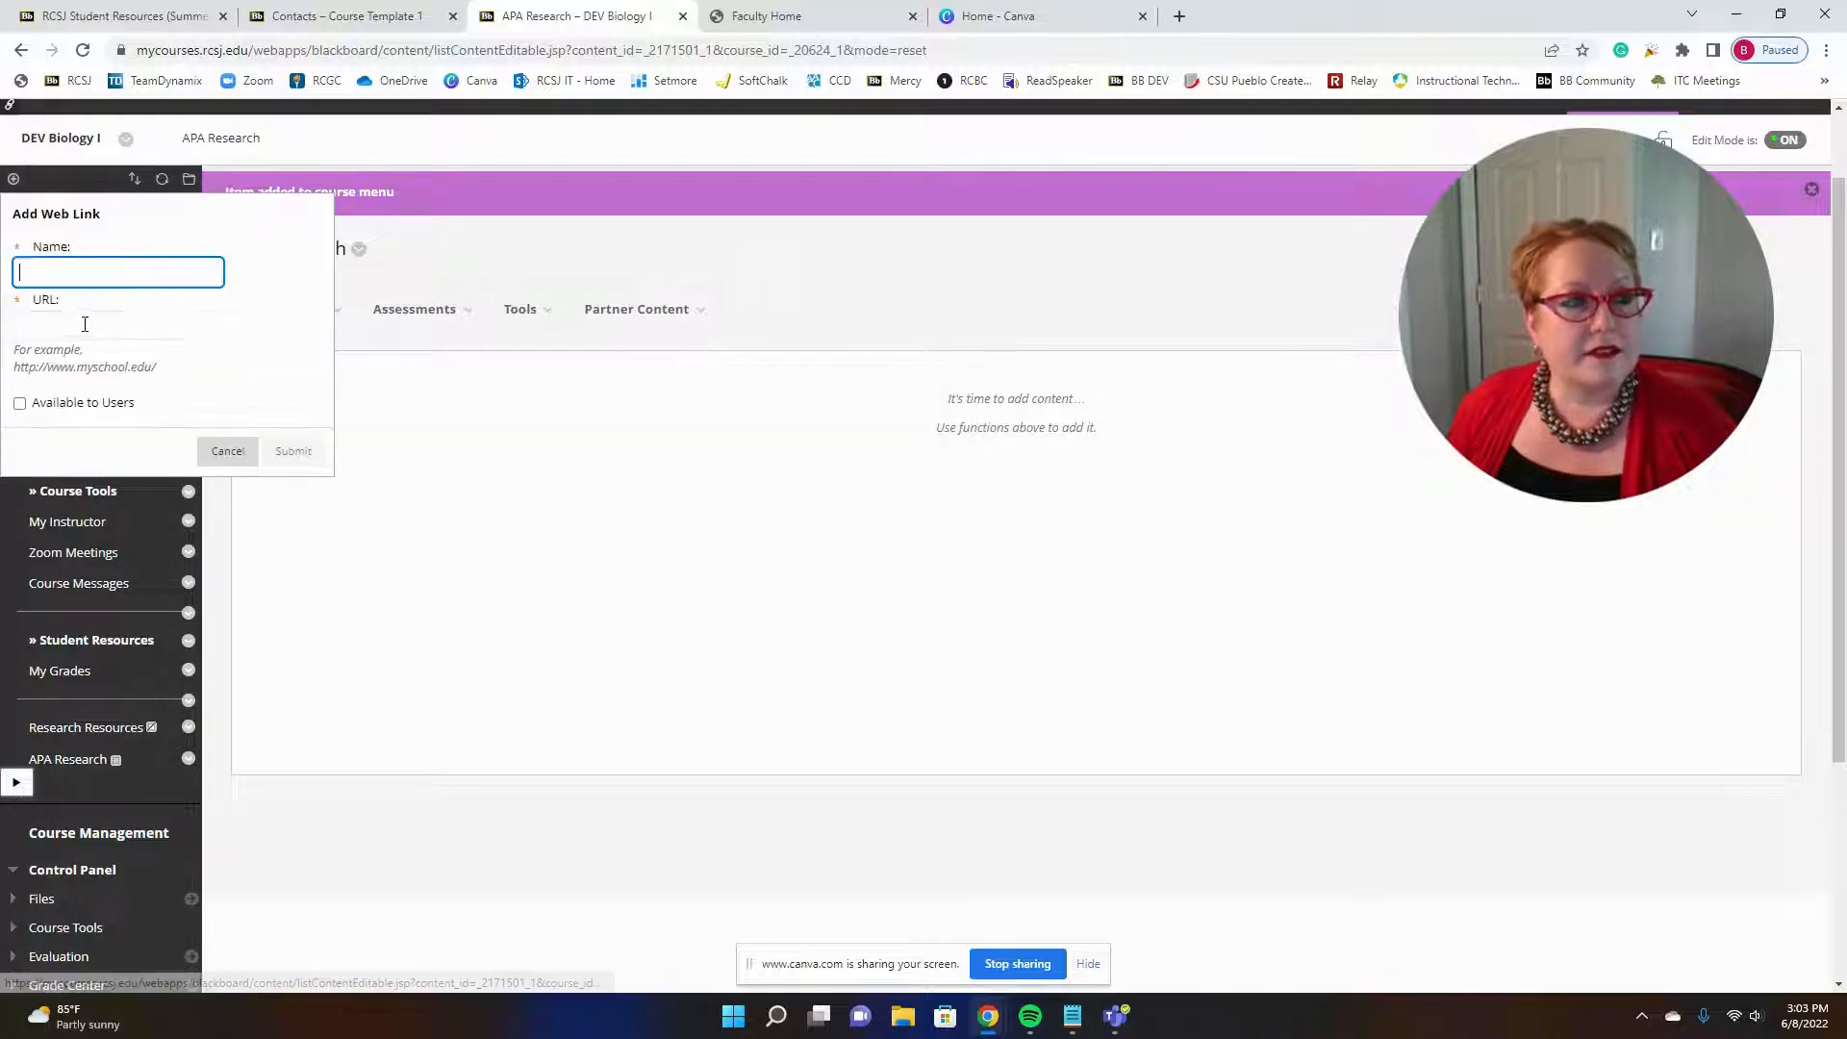
pyautogui.click(146, 273)
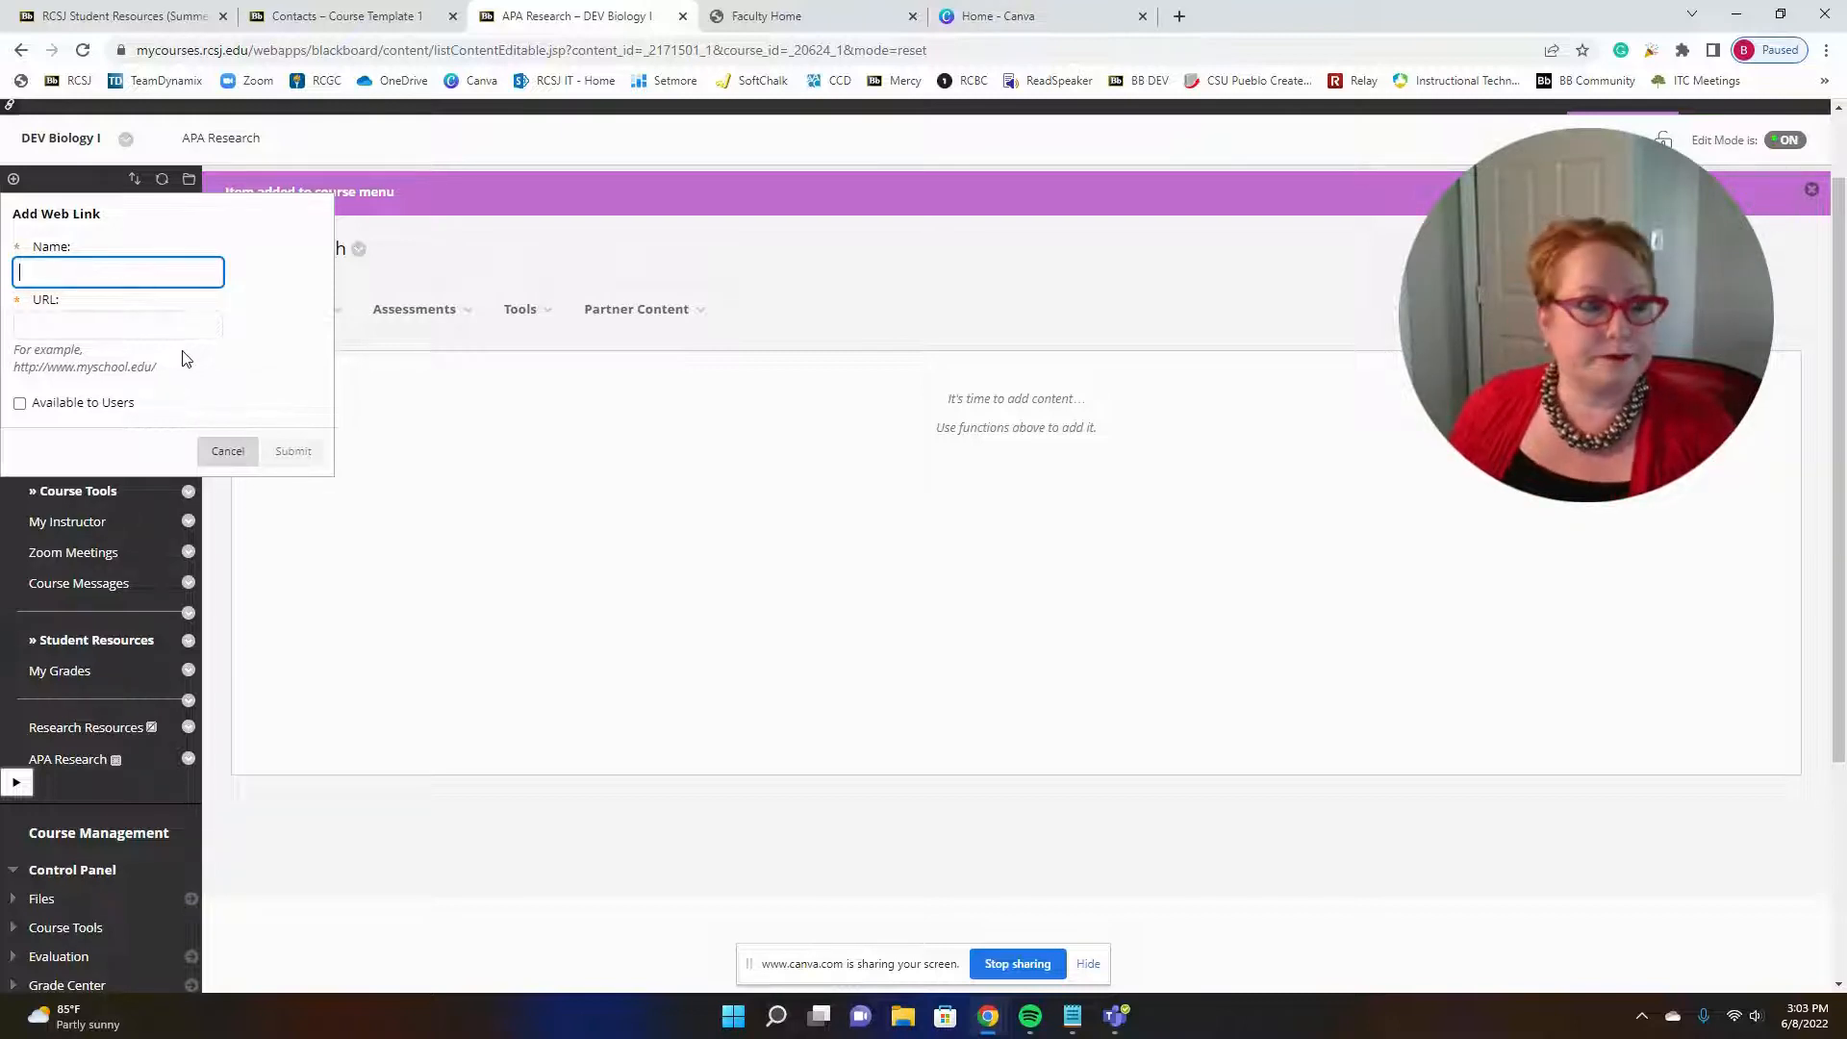
pyautogui.click(233, 456)
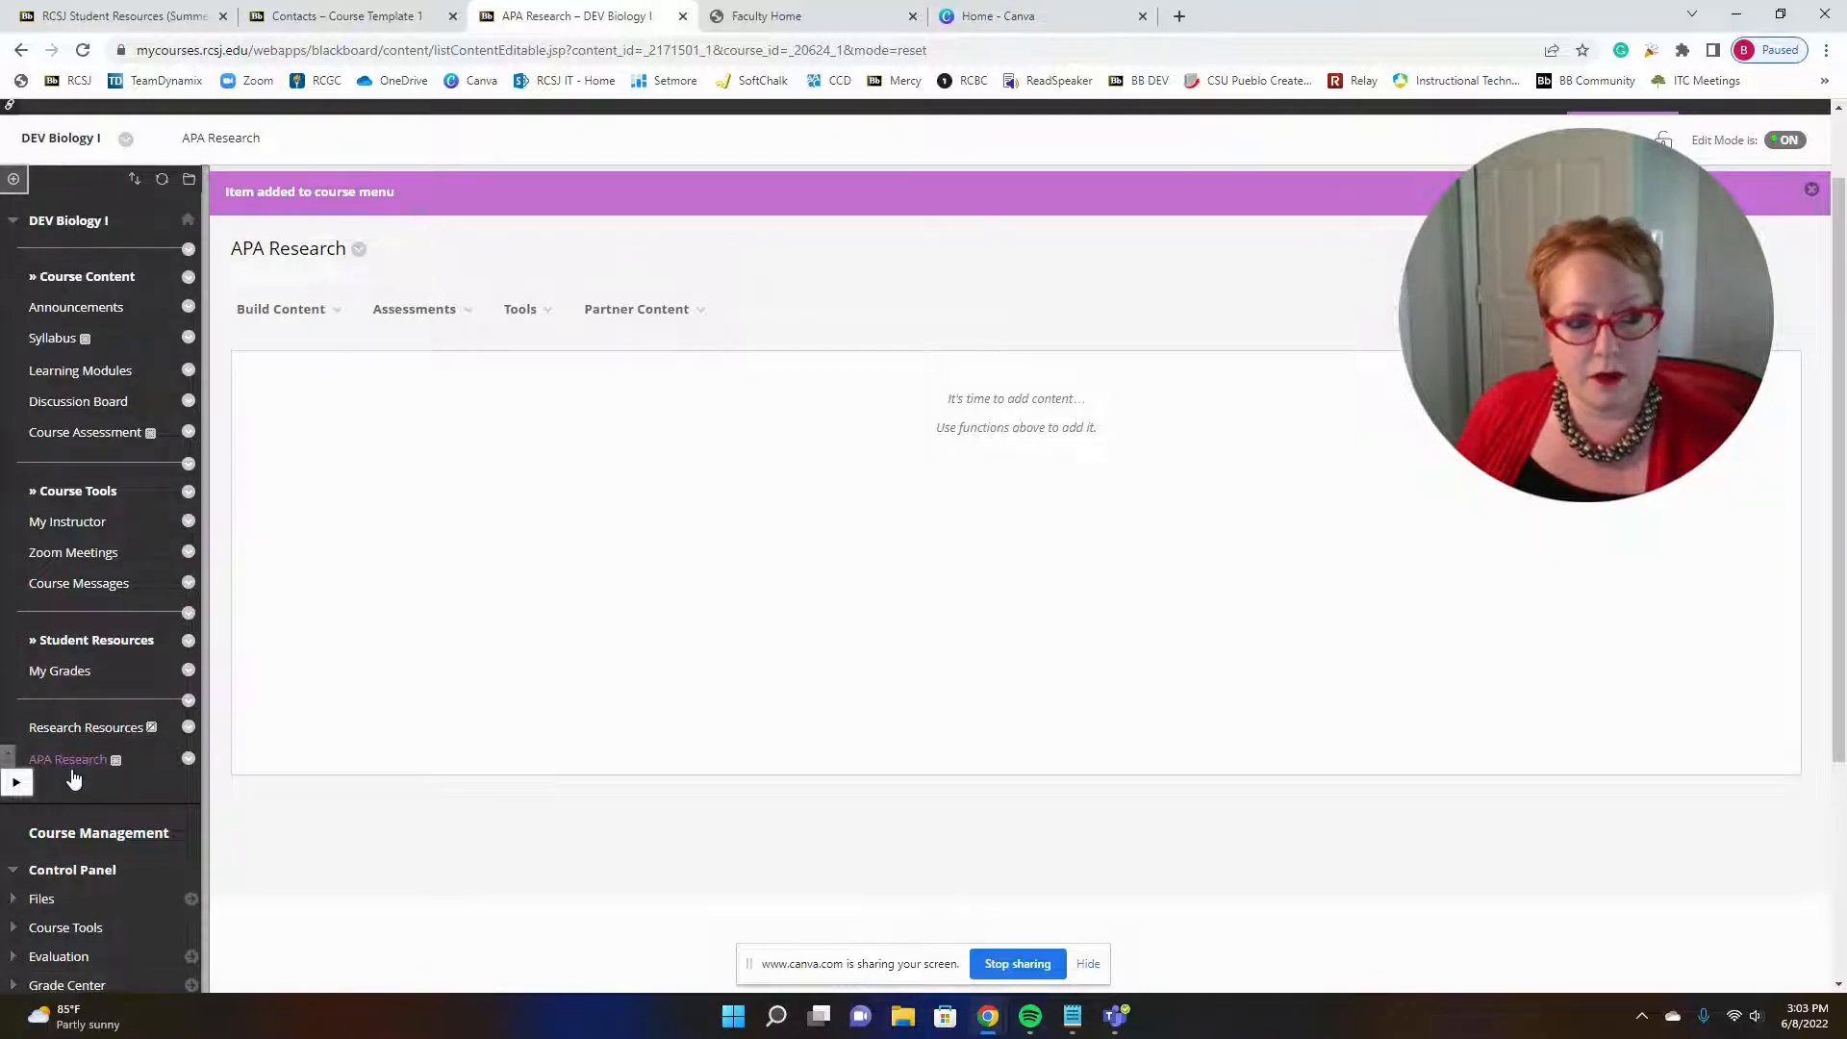
# Move the APA Research link directly below Course Messages in the Course Tools section of the course menu.
pyautogui.scroll(-1, 20, 679)
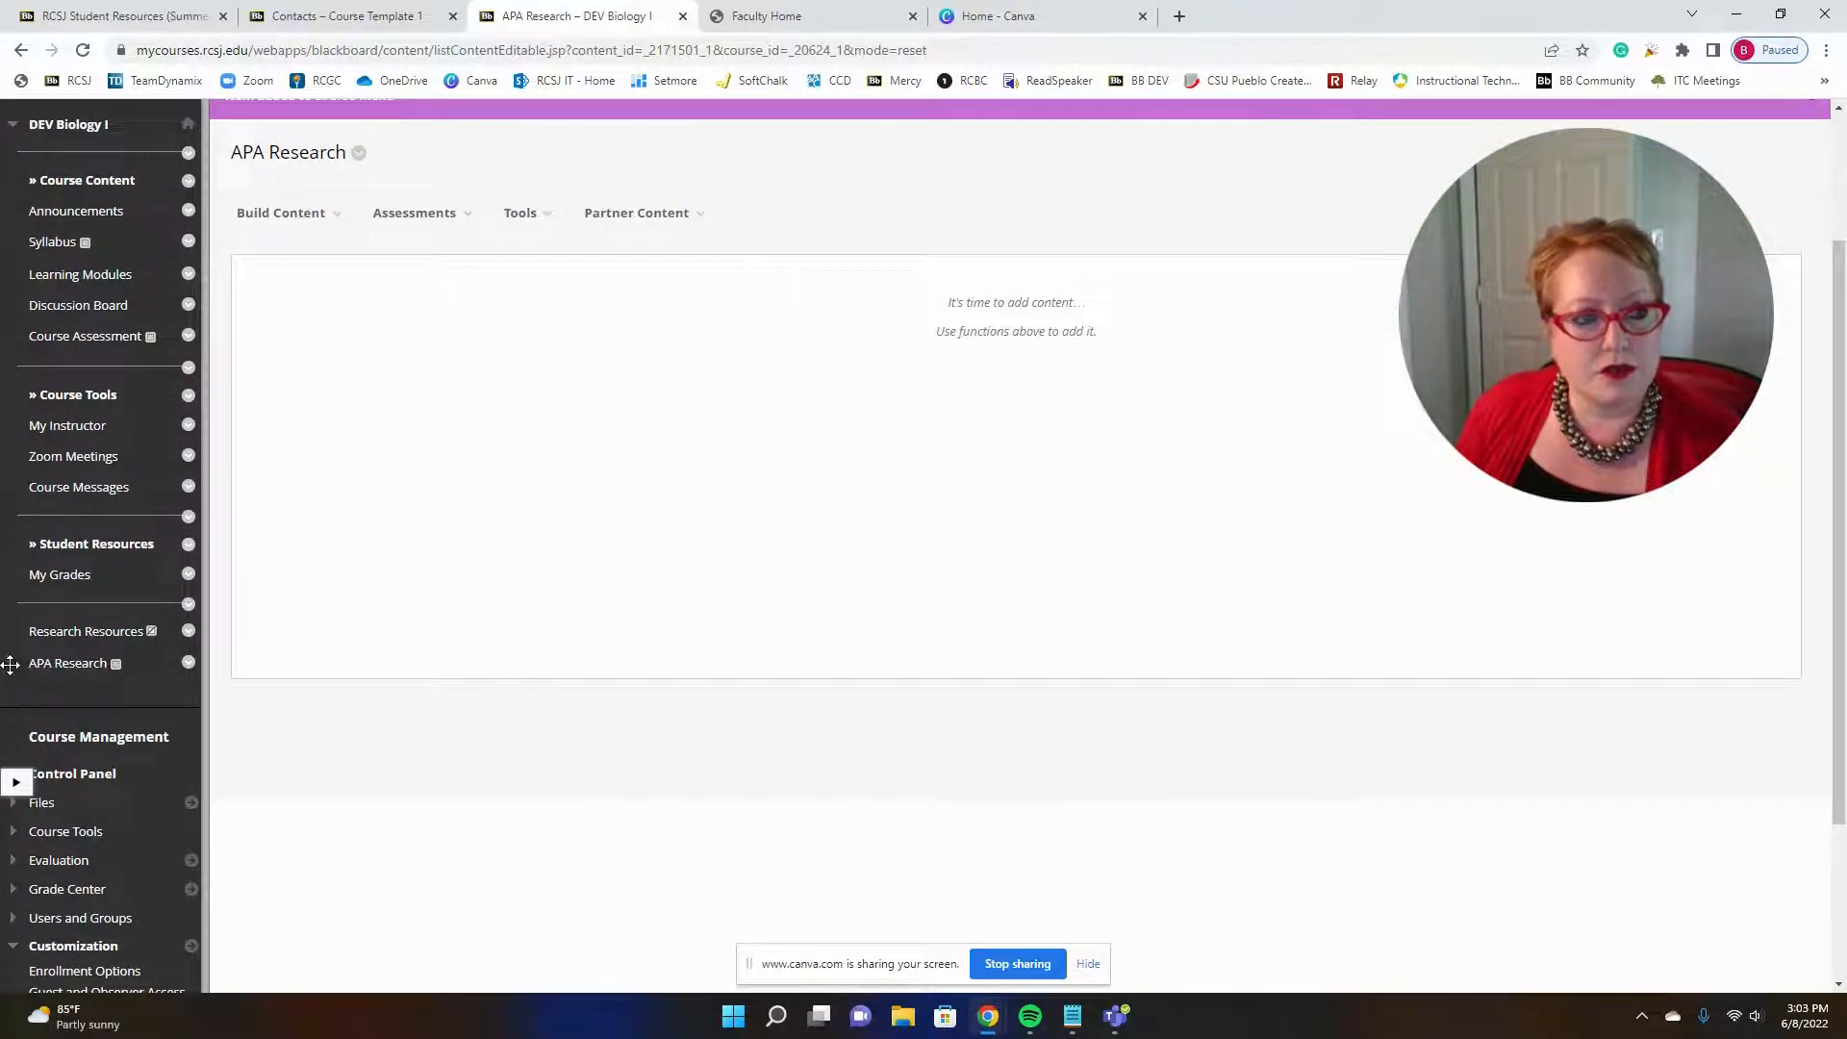
pyautogui.moveTo(10, 664); pyautogui.dragTo(83, 553)
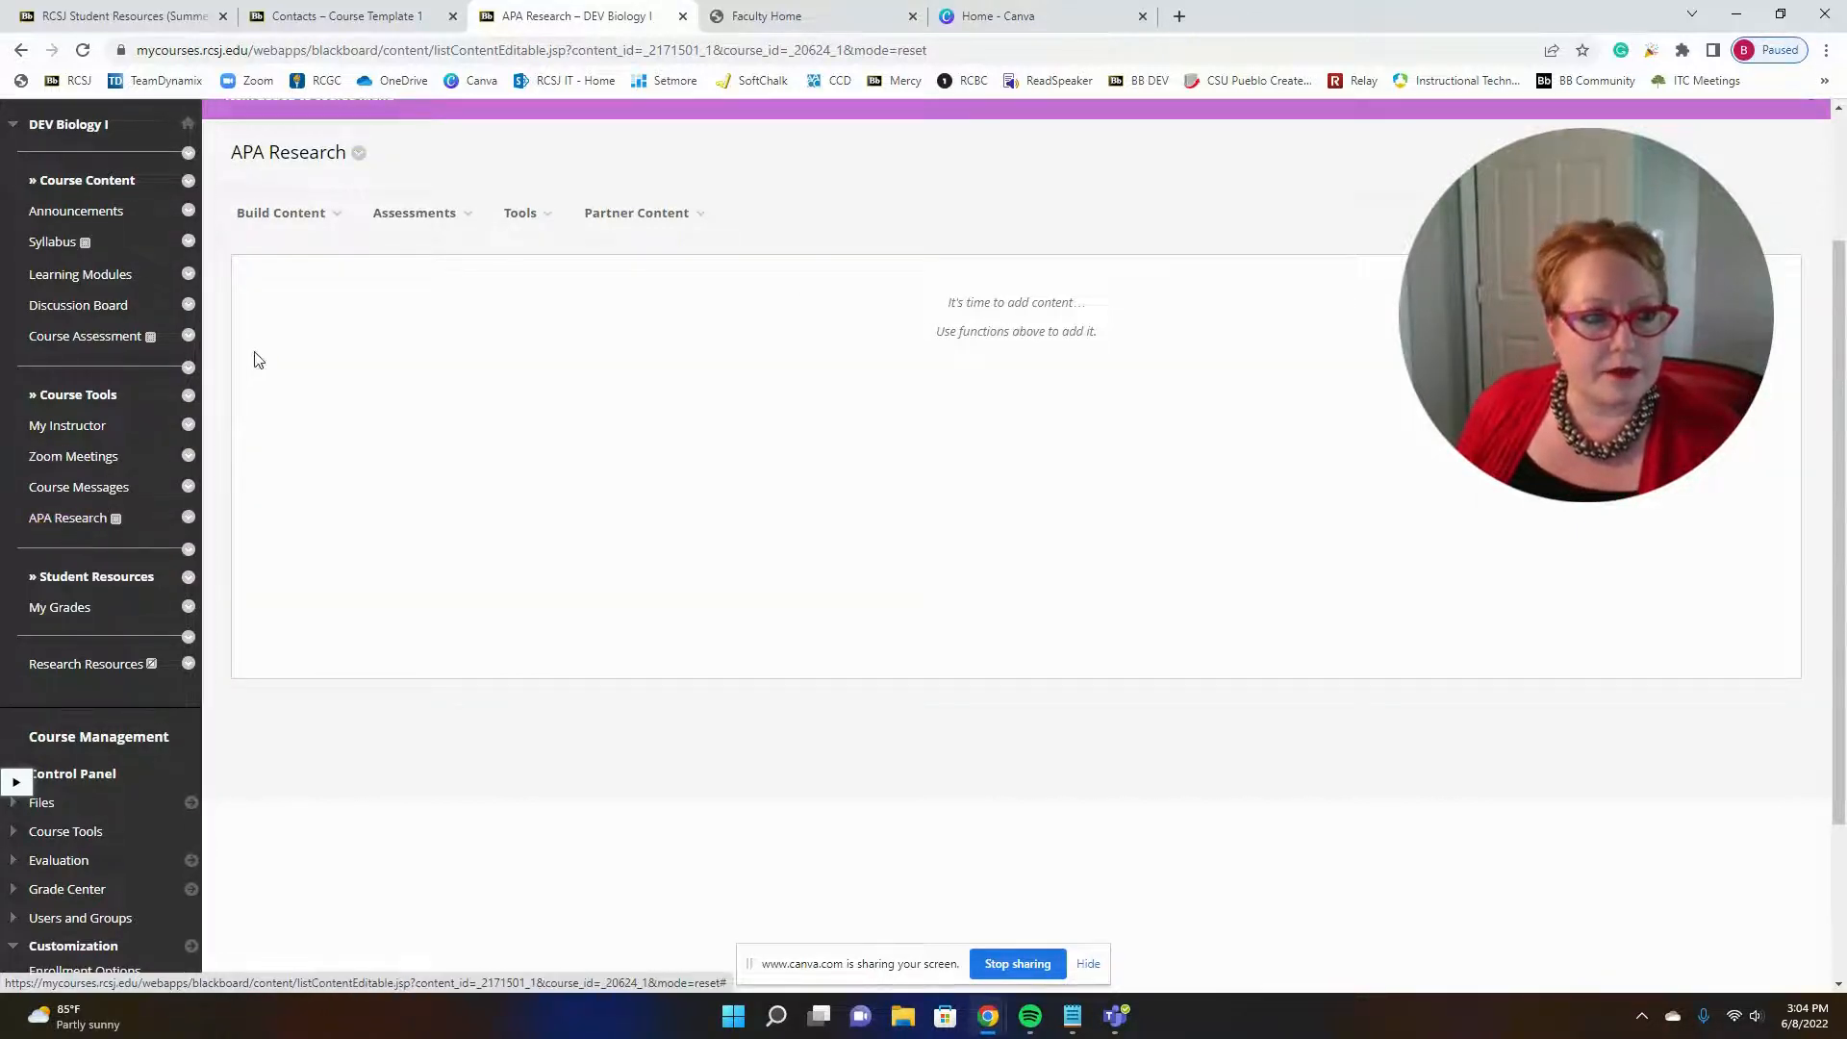
# Create a content item named "Research guide" in the APA Research content area and submit it.
pyautogui.click(281, 213)
pyautogui.click(247, 292)
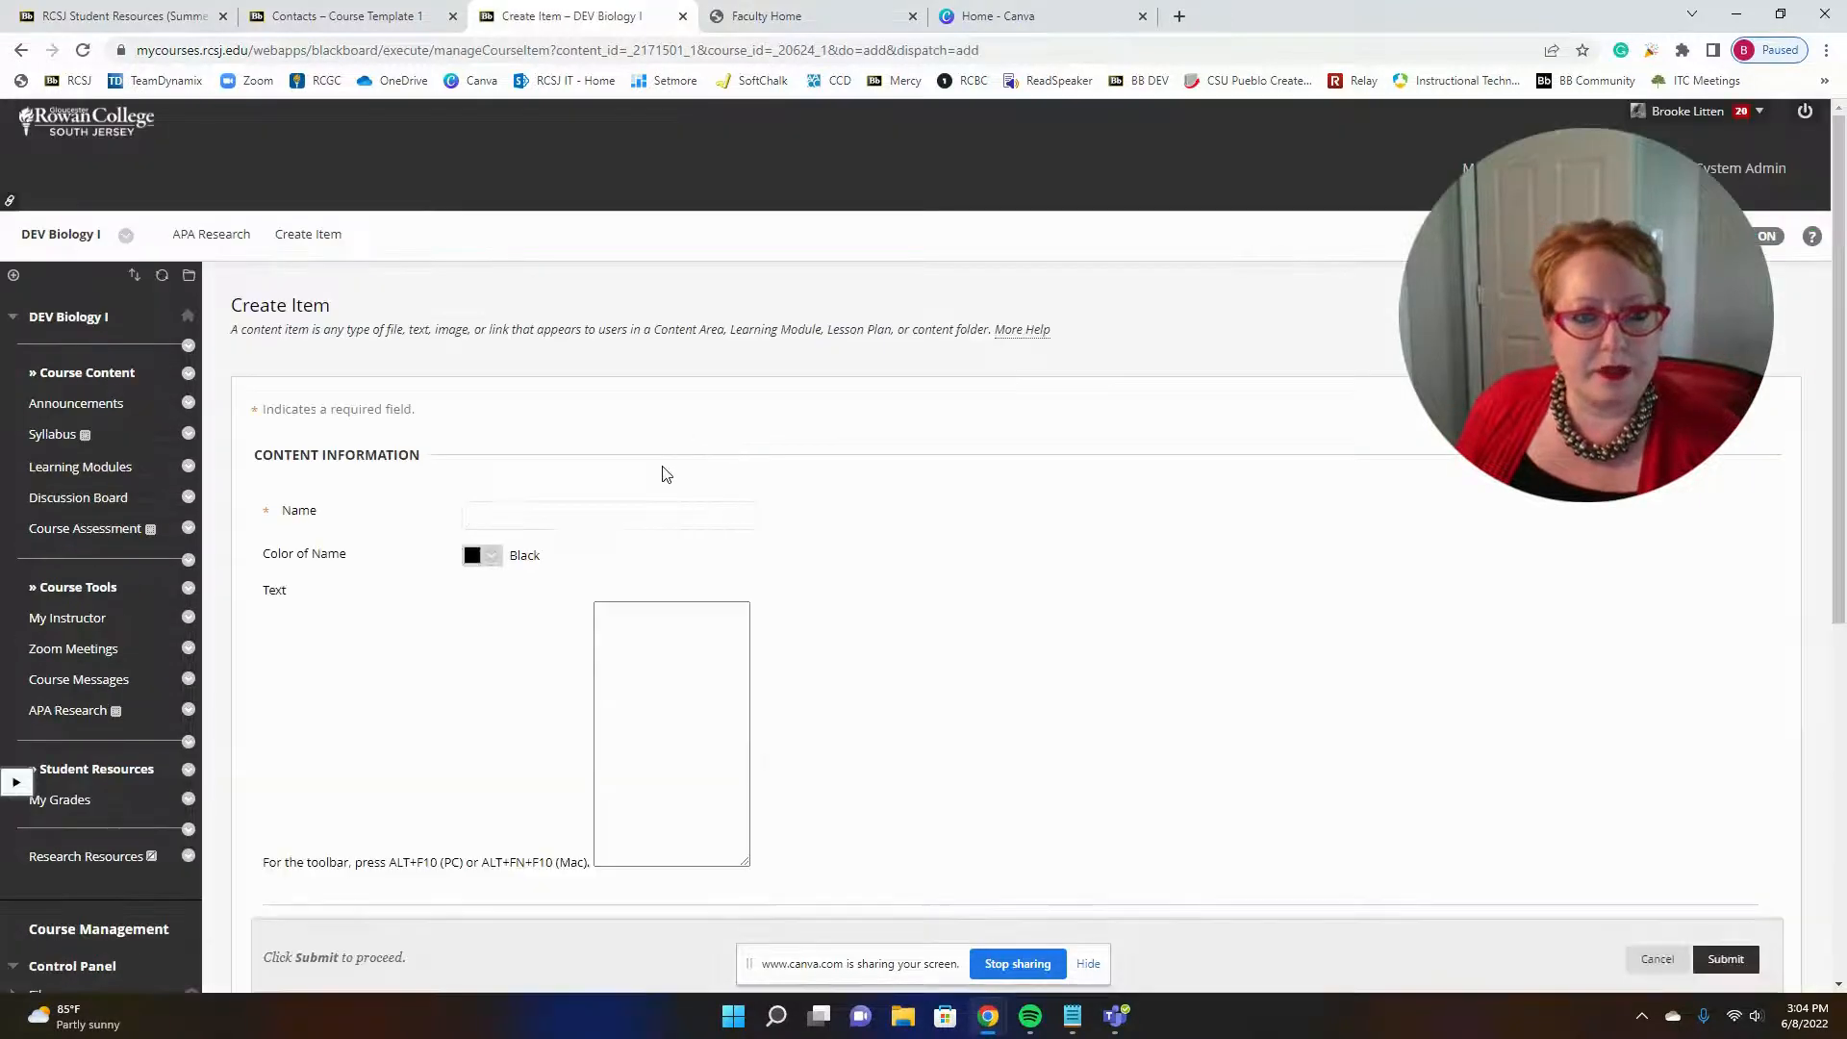
pyautogui.click(635, 510)
pyautogui.write('Re')
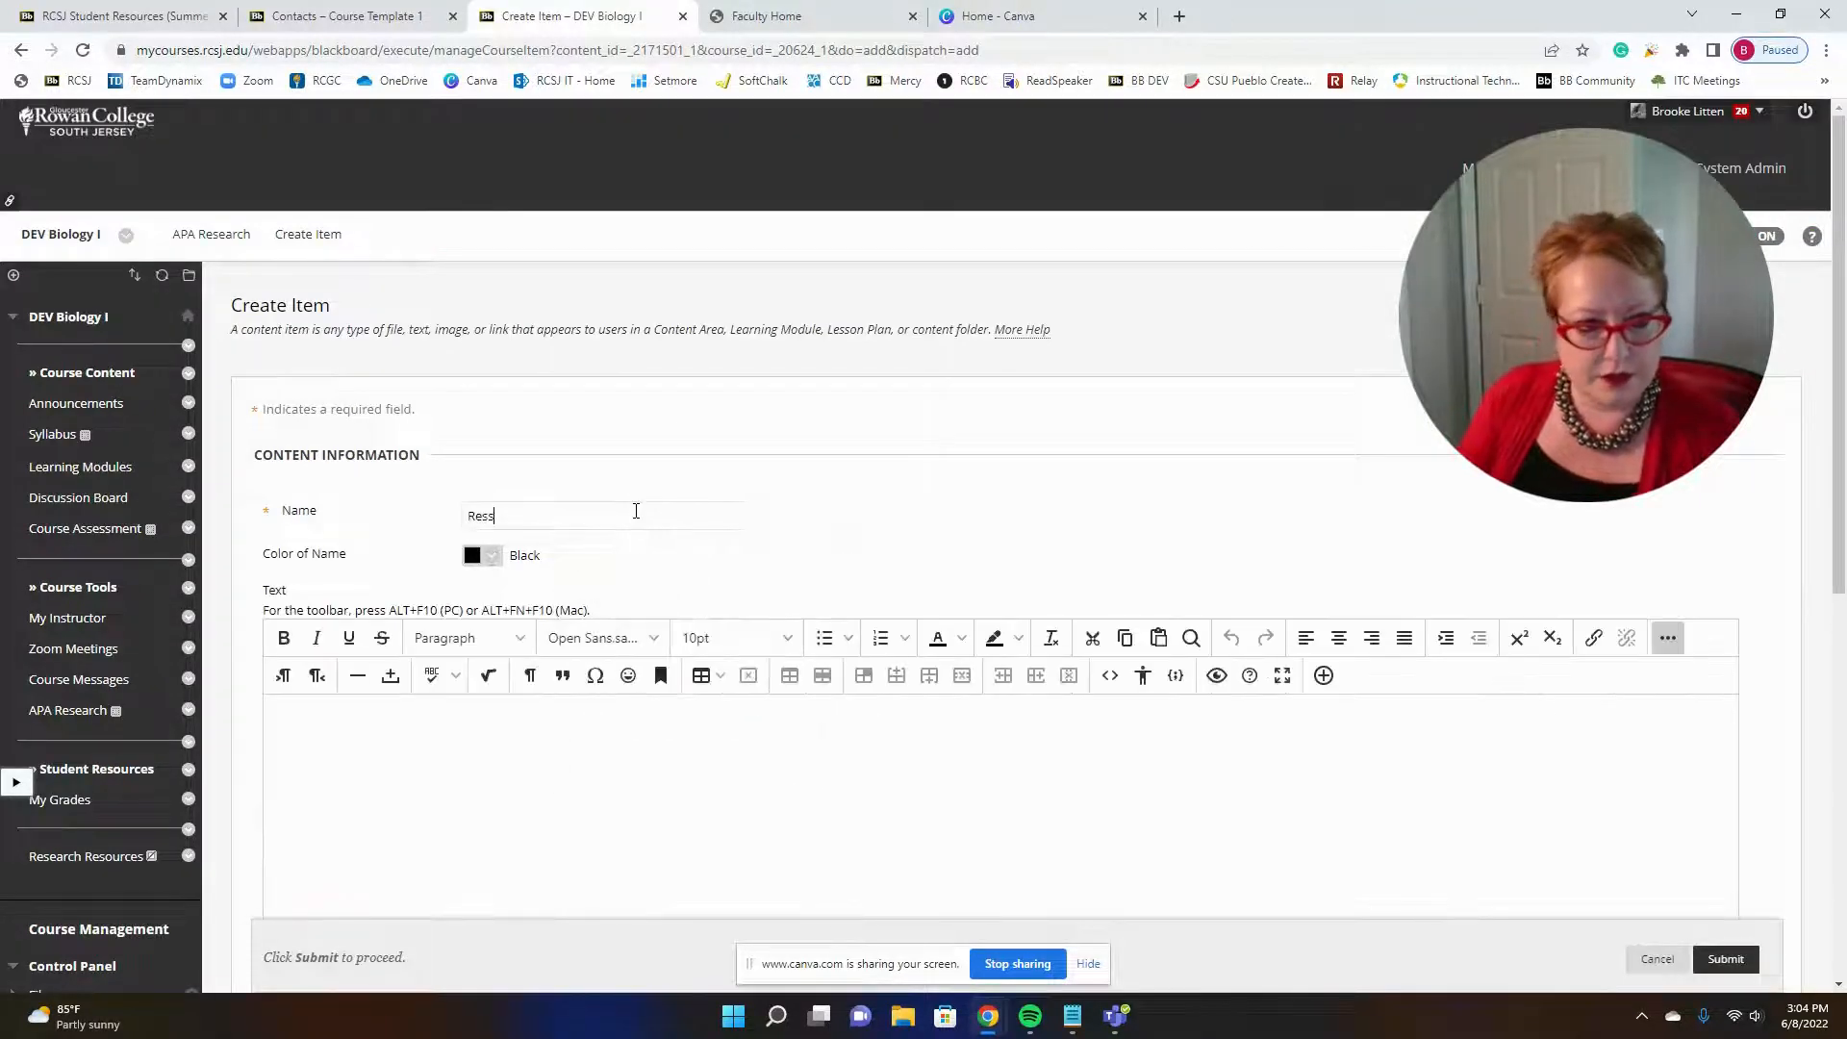
pyautogui.write('sear')
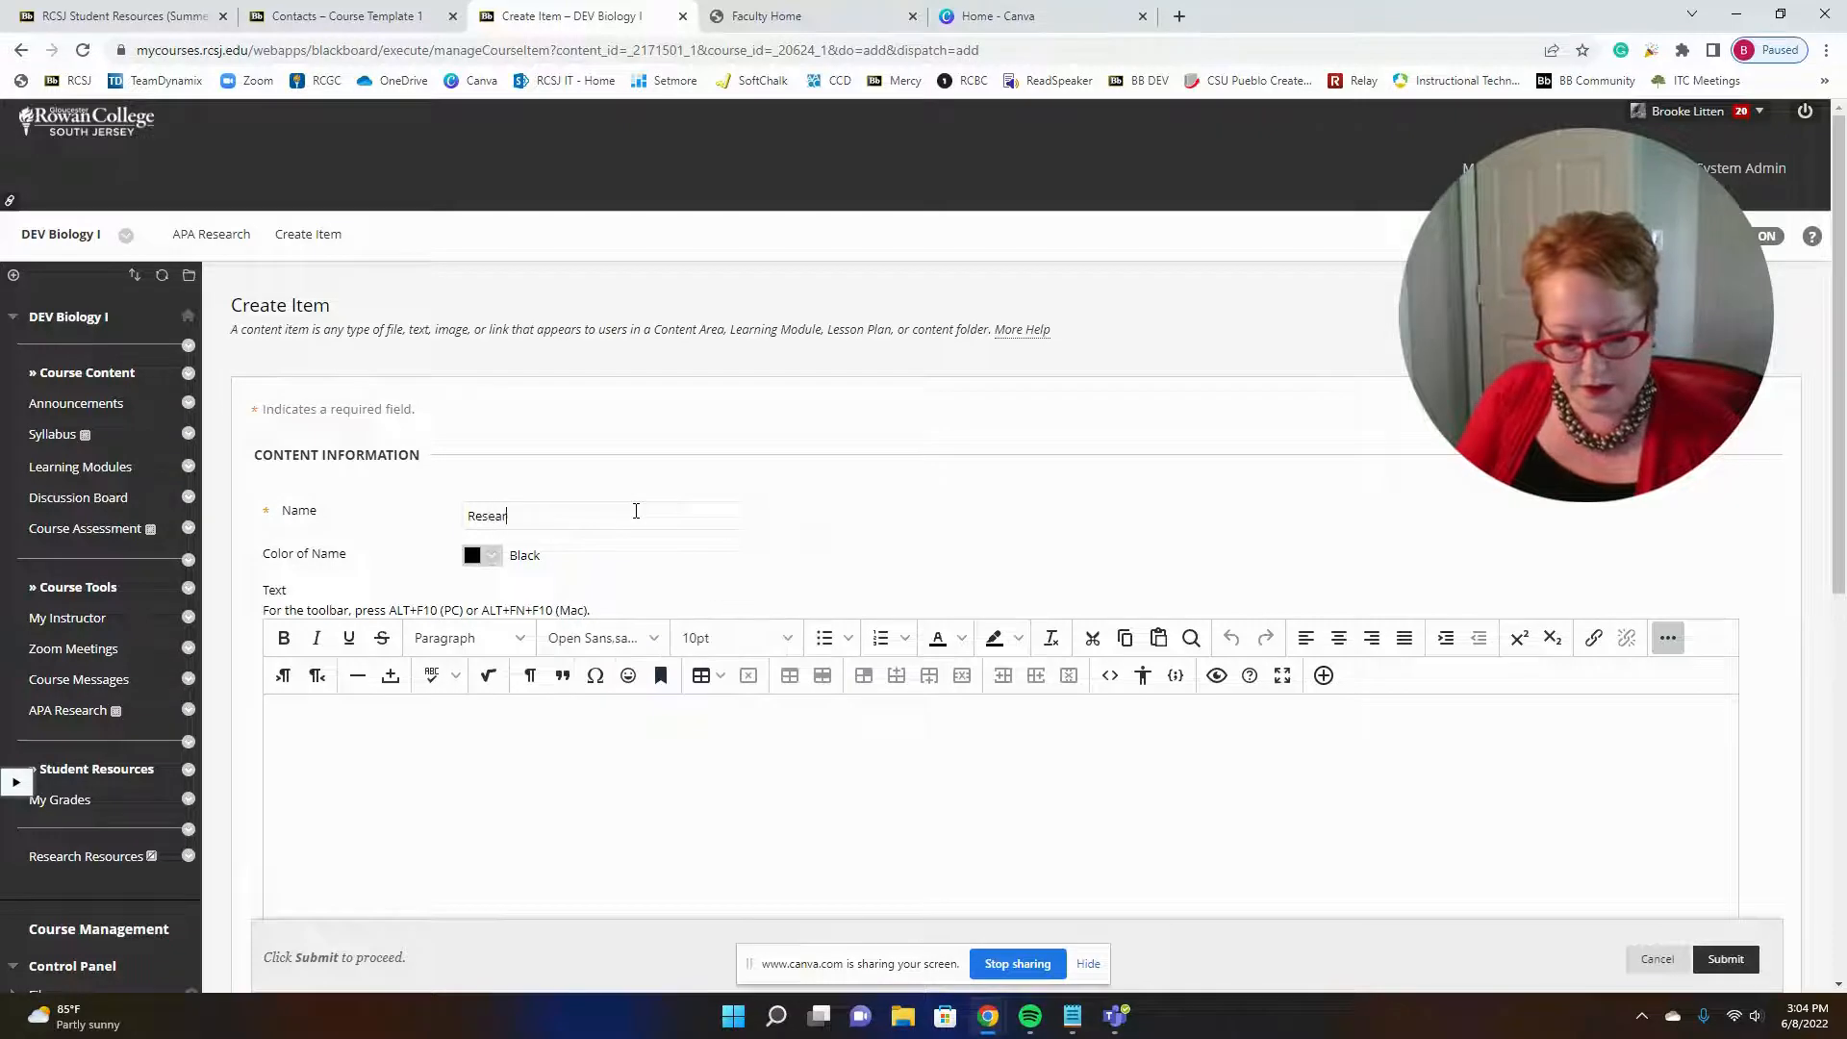
pyautogui.write('ch guide')
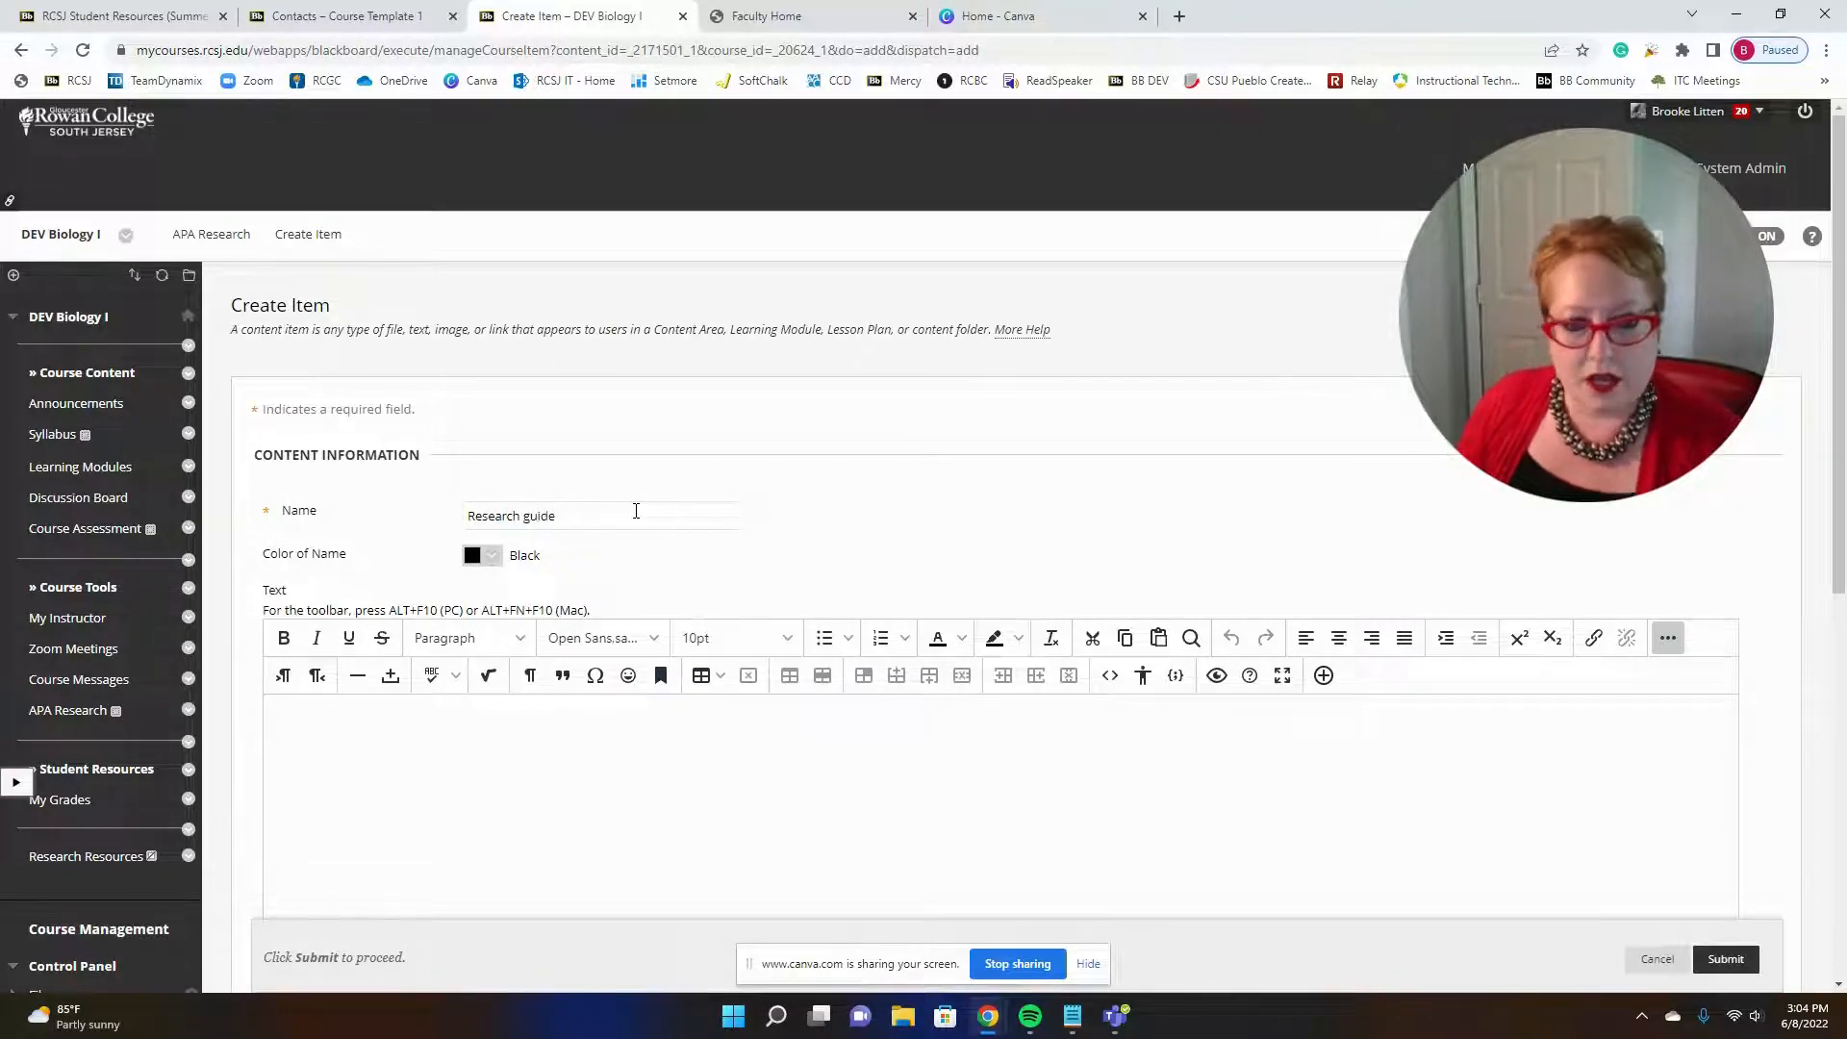
pyautogui.click(1743, 961)
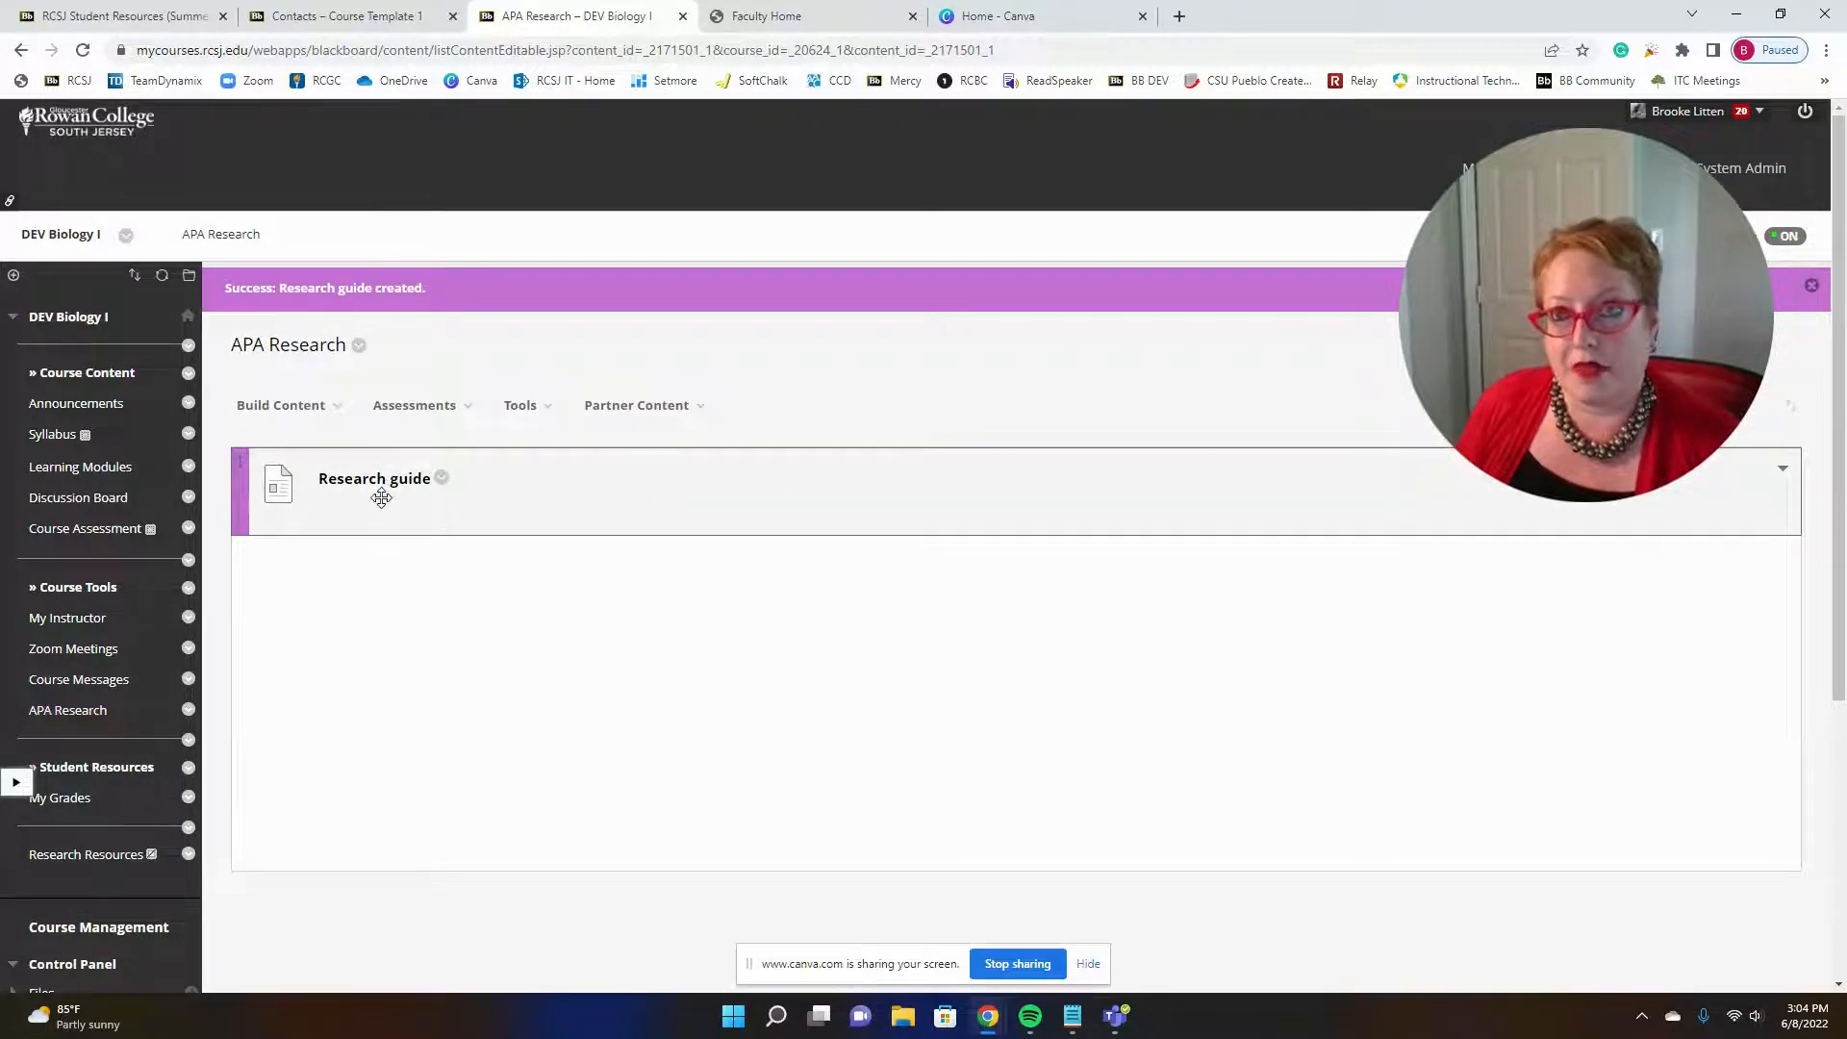
# Hide the APA Research link in the Course Tools section of the course menu, and show it again.
pyautogui.click(190, 713)
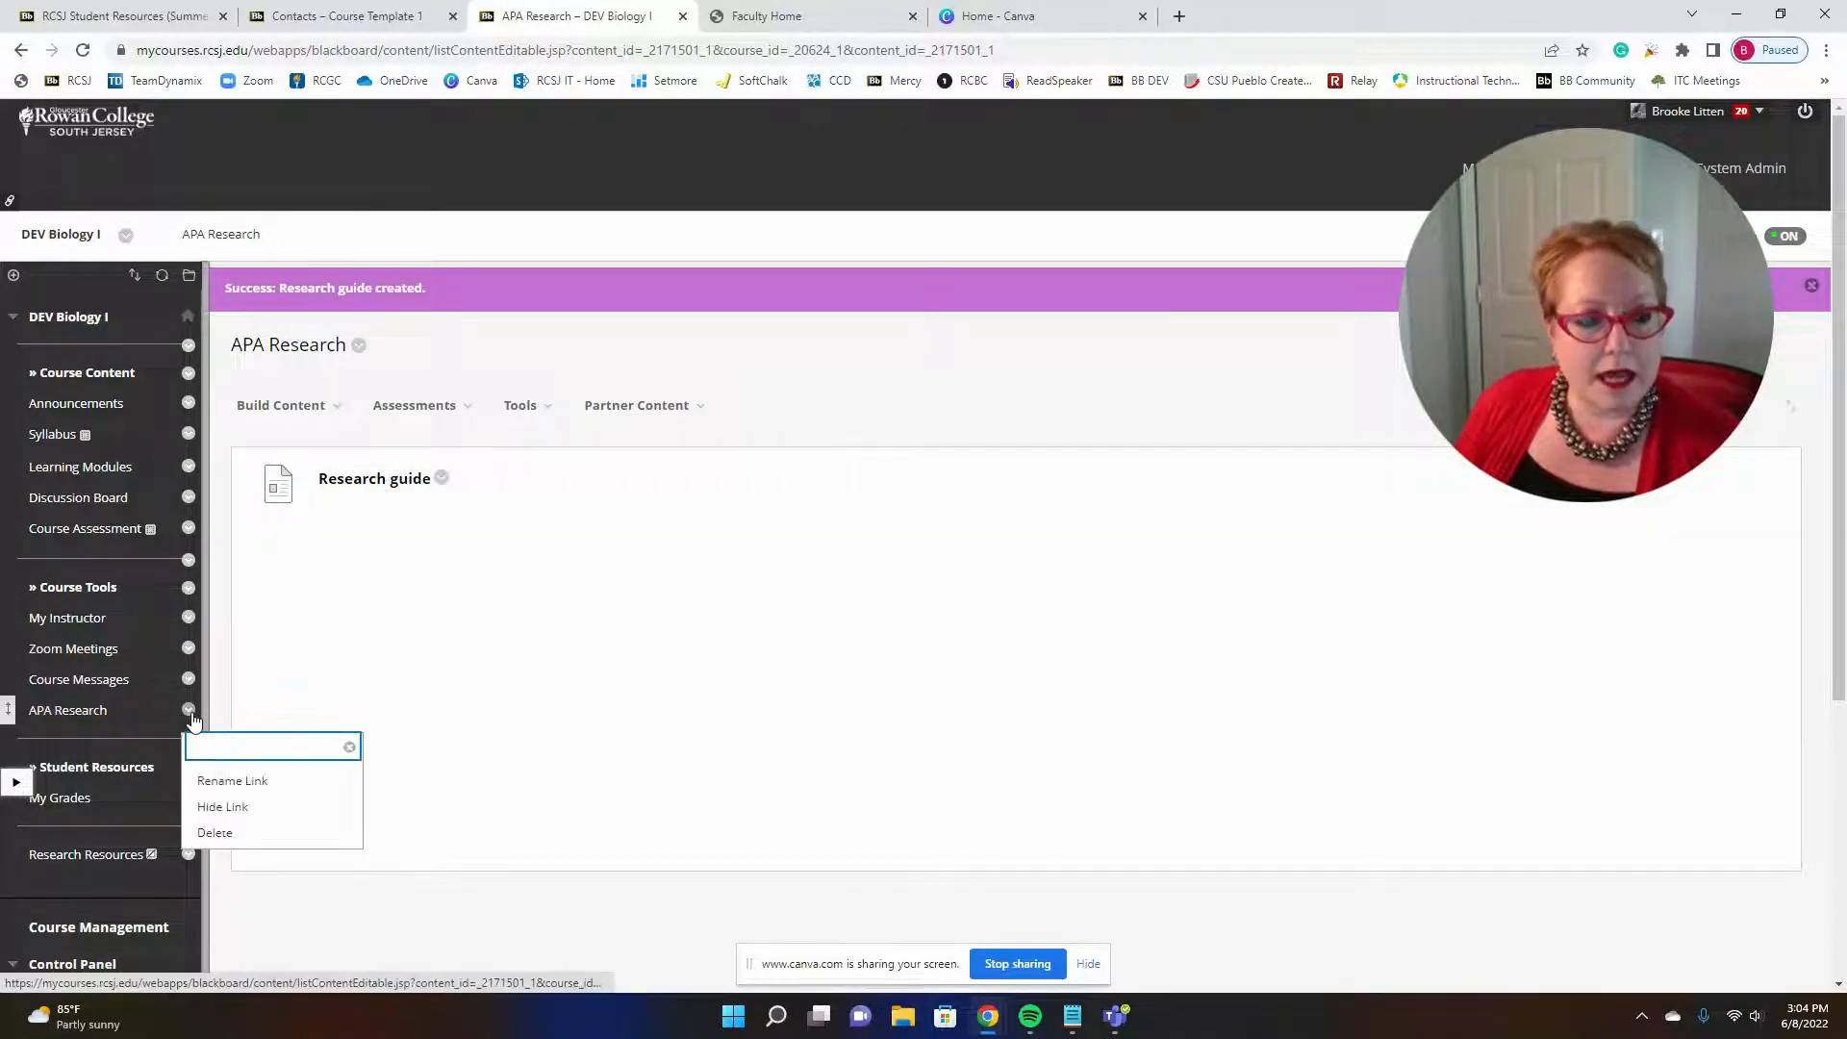
pyautogui.click(244, 809)
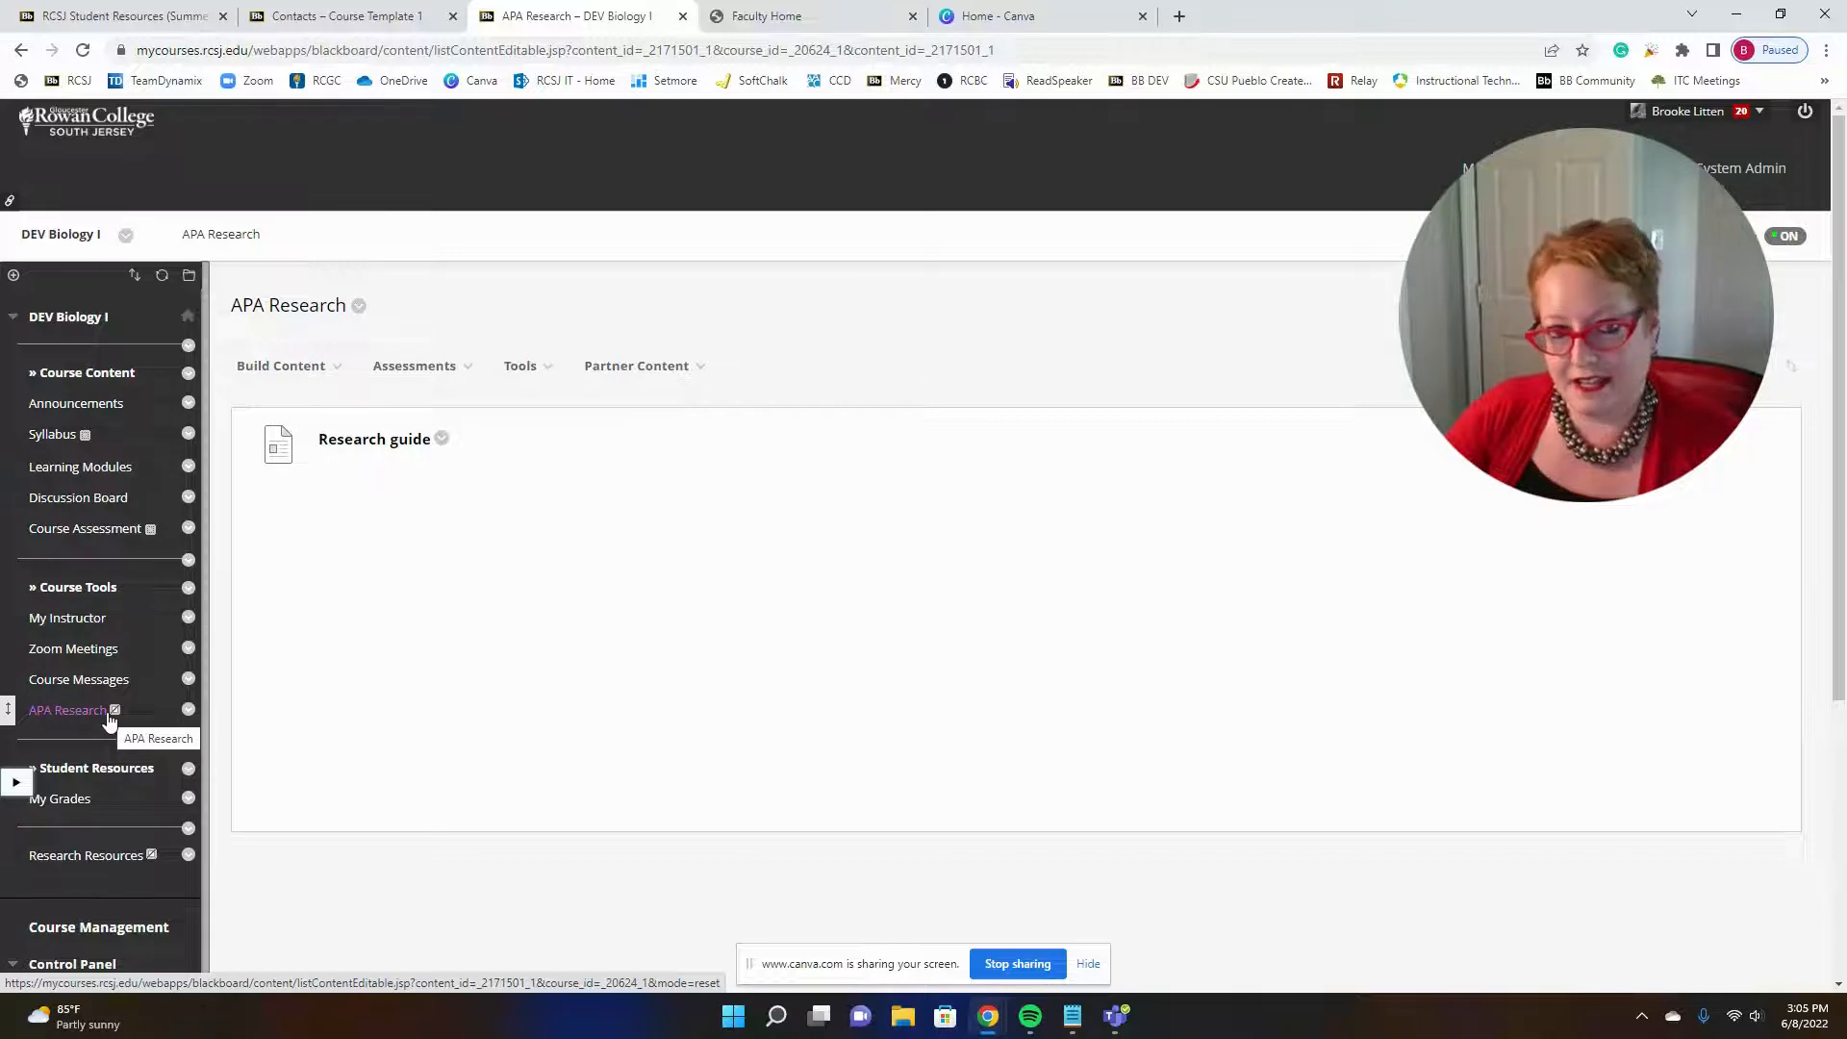
pyautogui.click(188, 711)
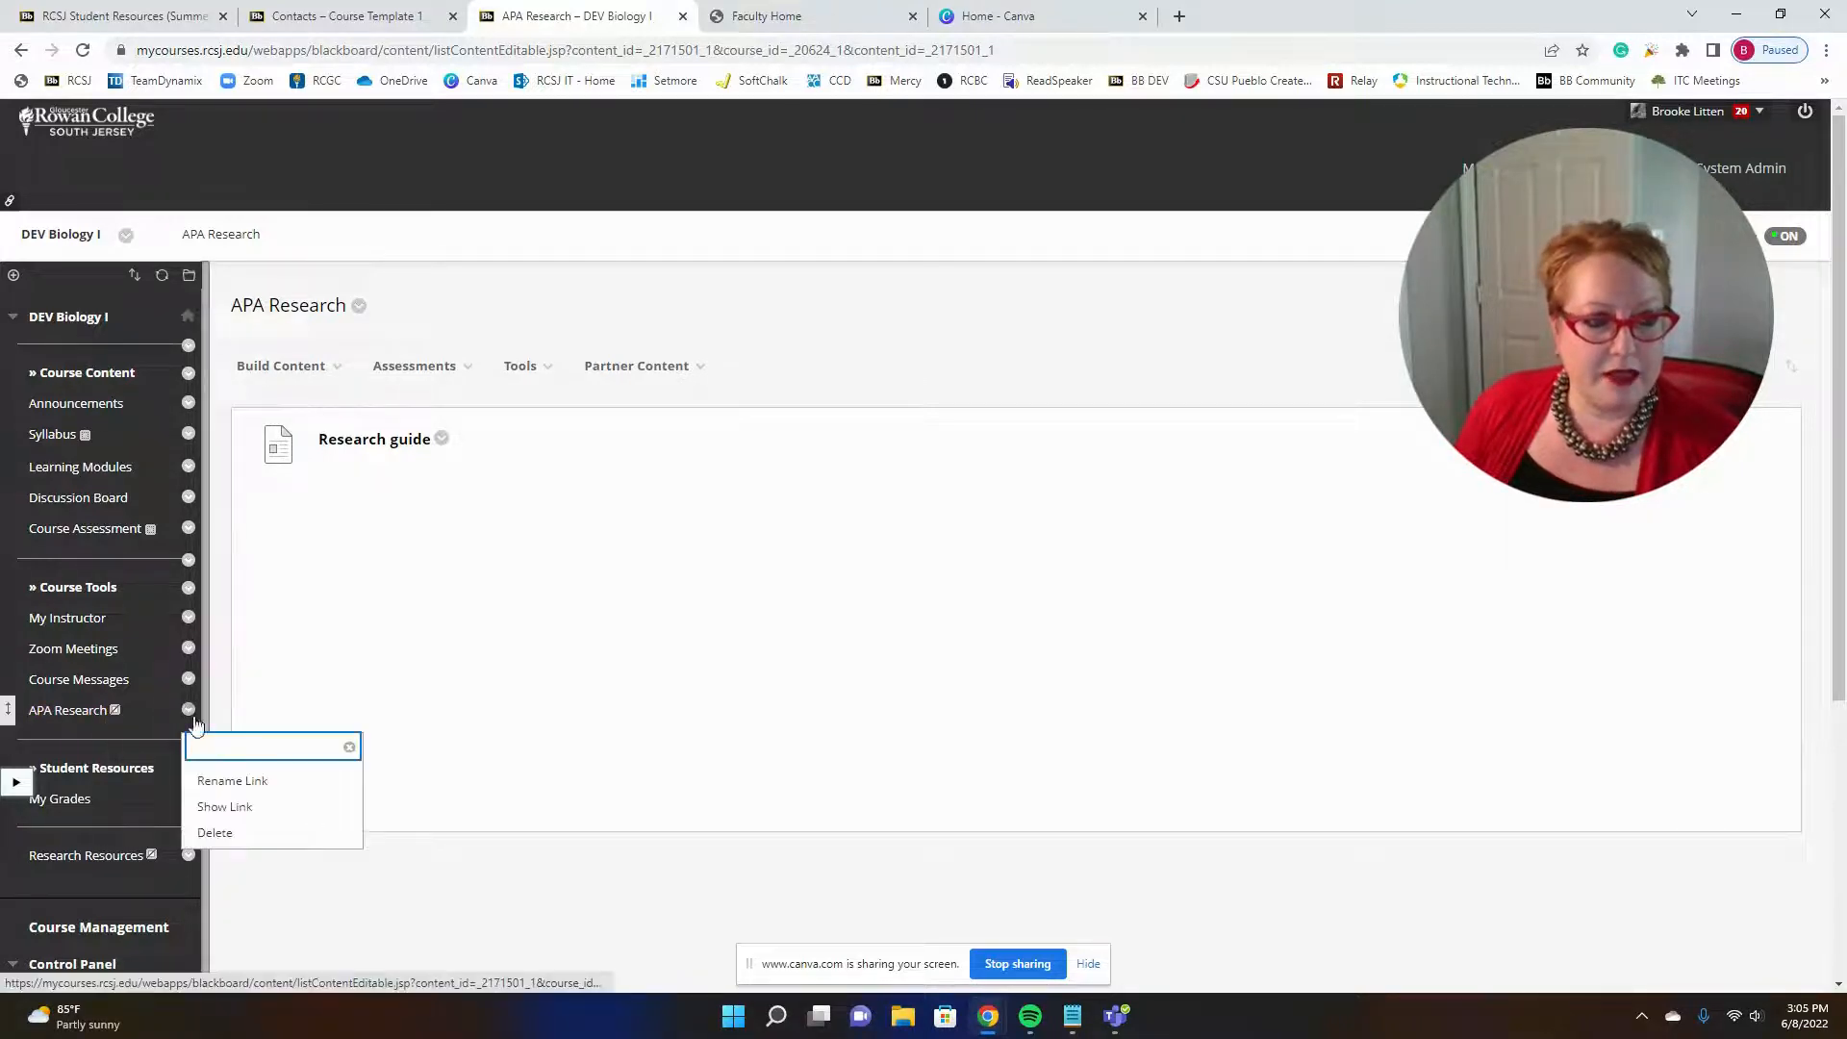
pyautogui.click(219, 806)
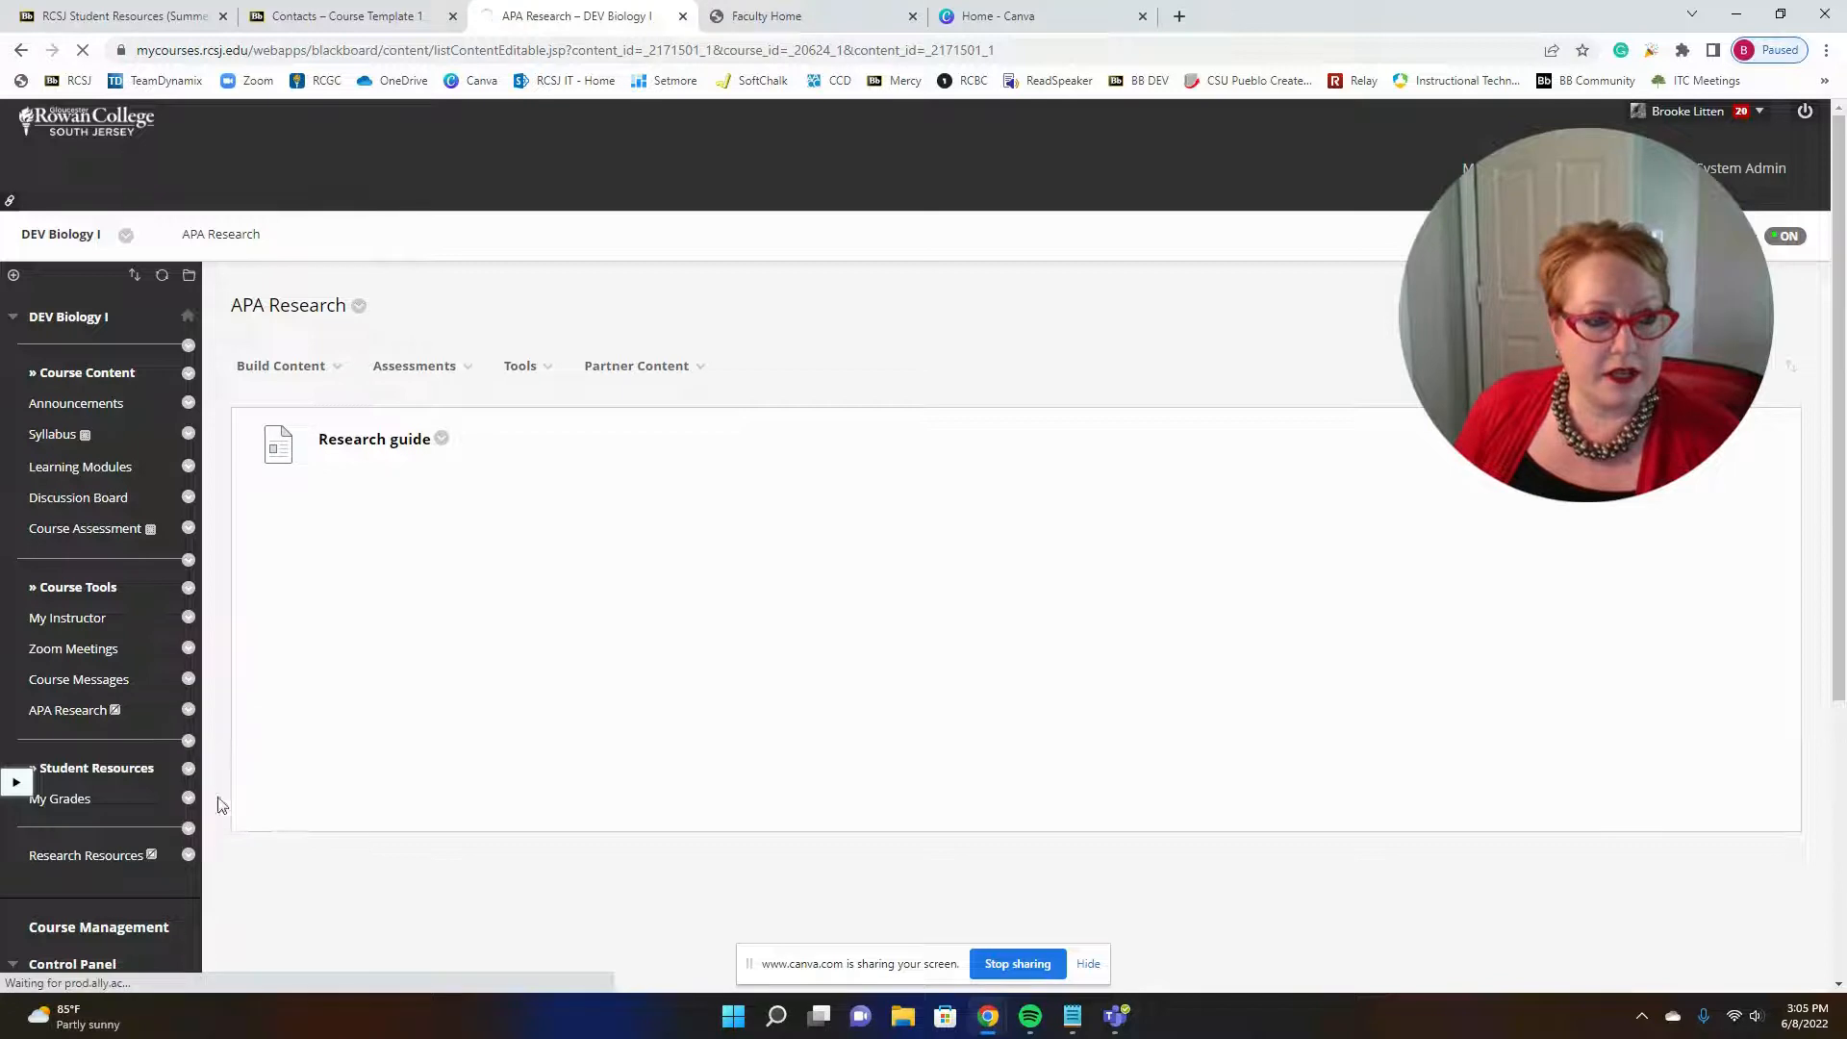
# Rename the APA Research link in the Course Tools section to "Research Guide" and save the new name.
pyautogui.click(189, 709)
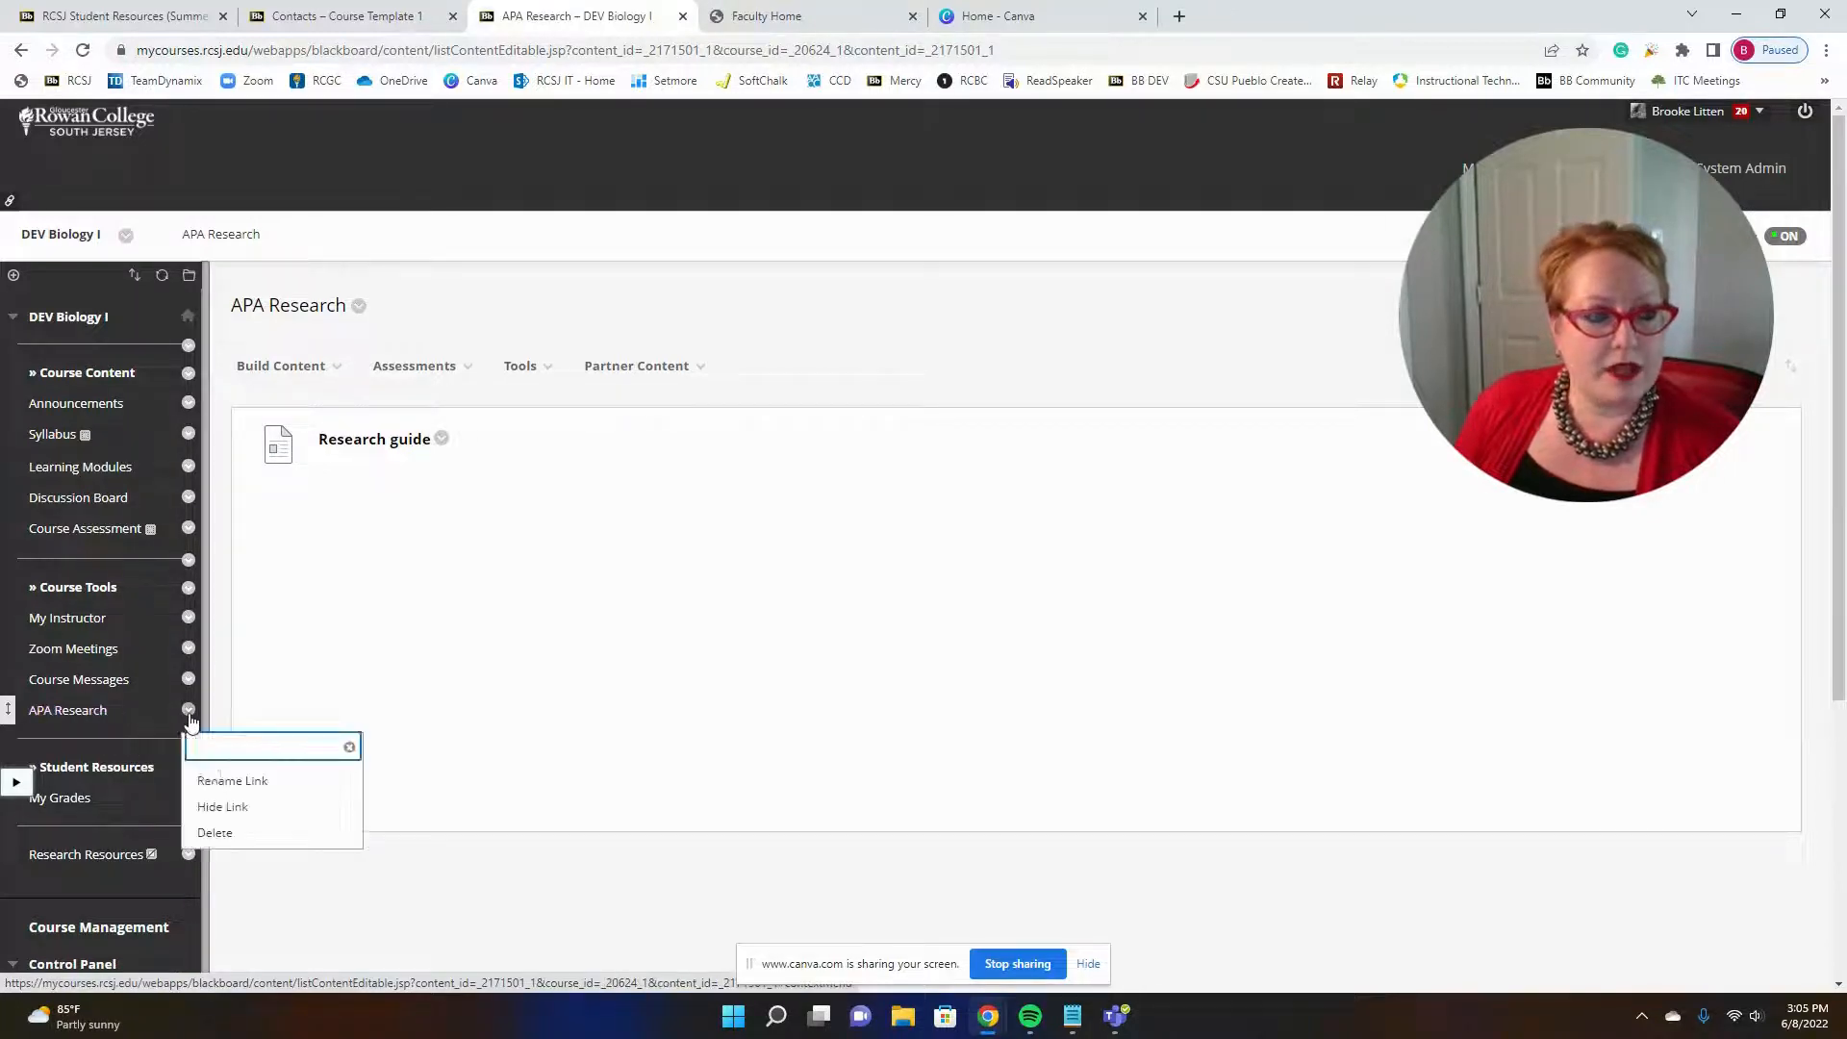
pyautogui.click(228, 781)
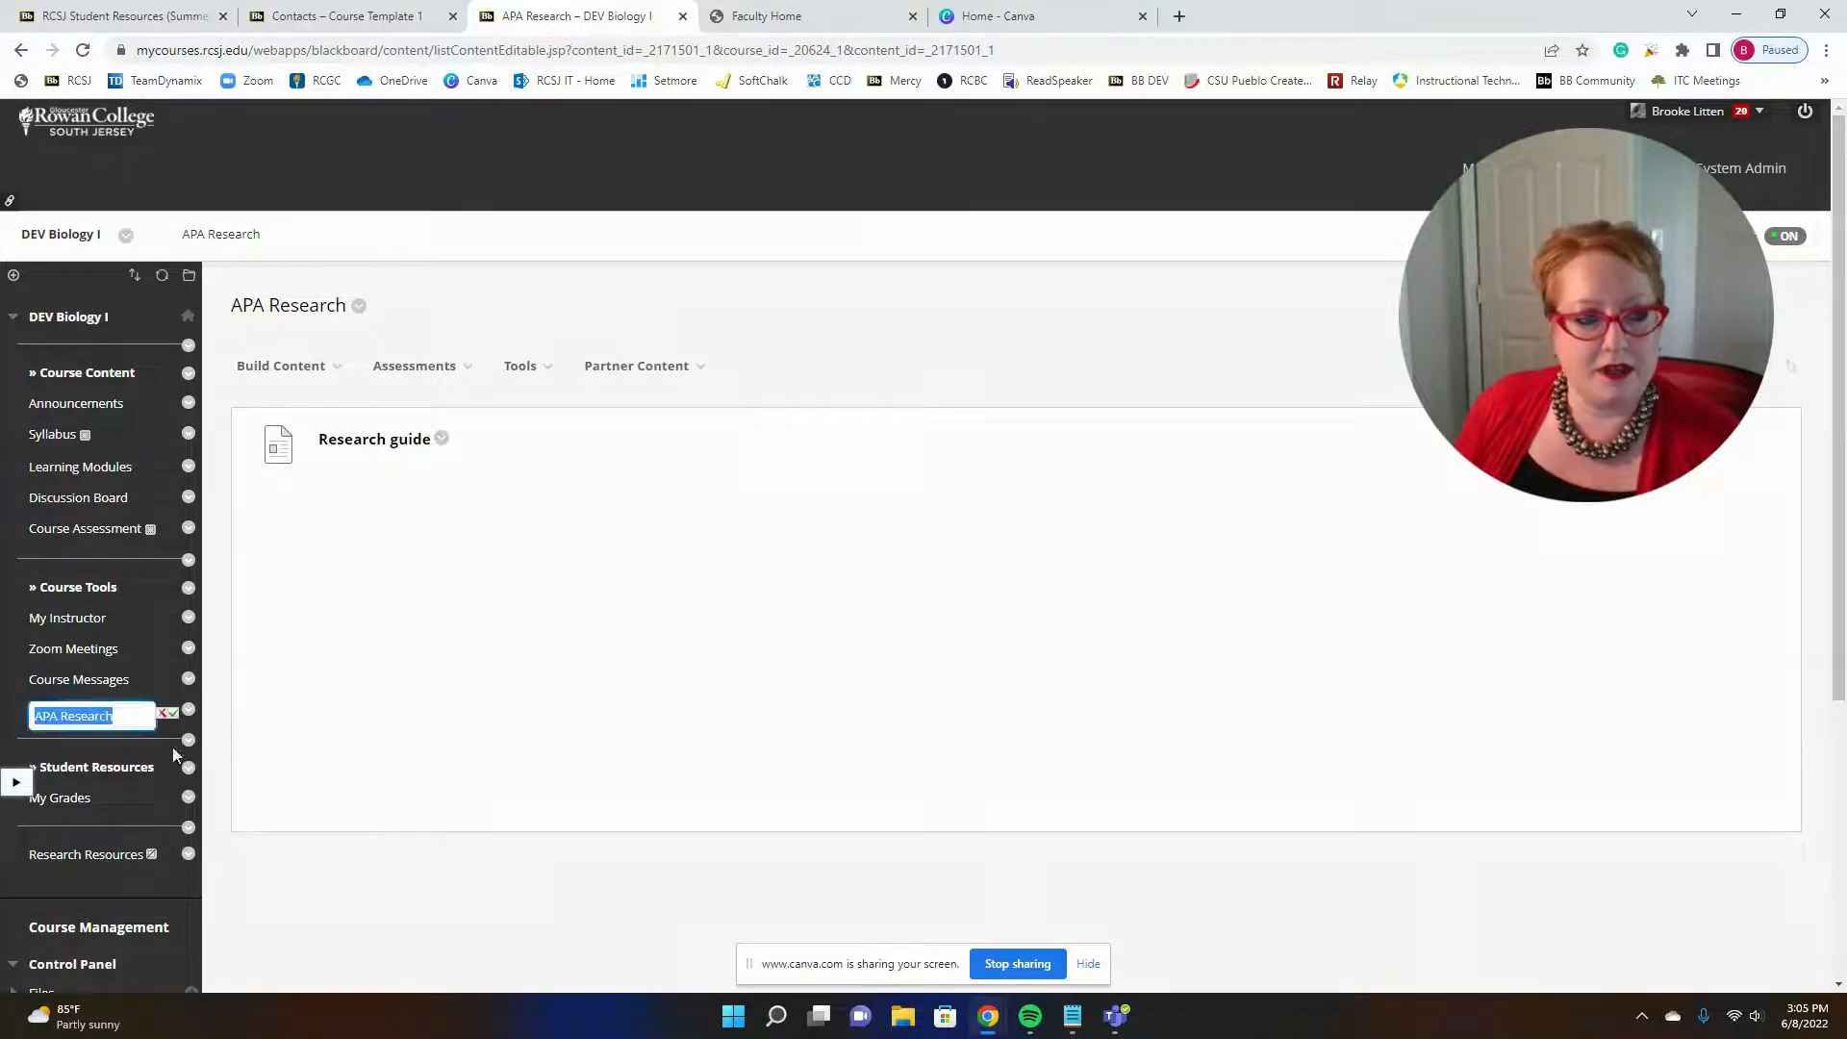
pyautogui.click(64, 715)
pyautogui.press('BackSpace')
pyautogui.press('BackSpace')
pyautogui.press('BackSpace')
pyautogui.press('BackSpace')
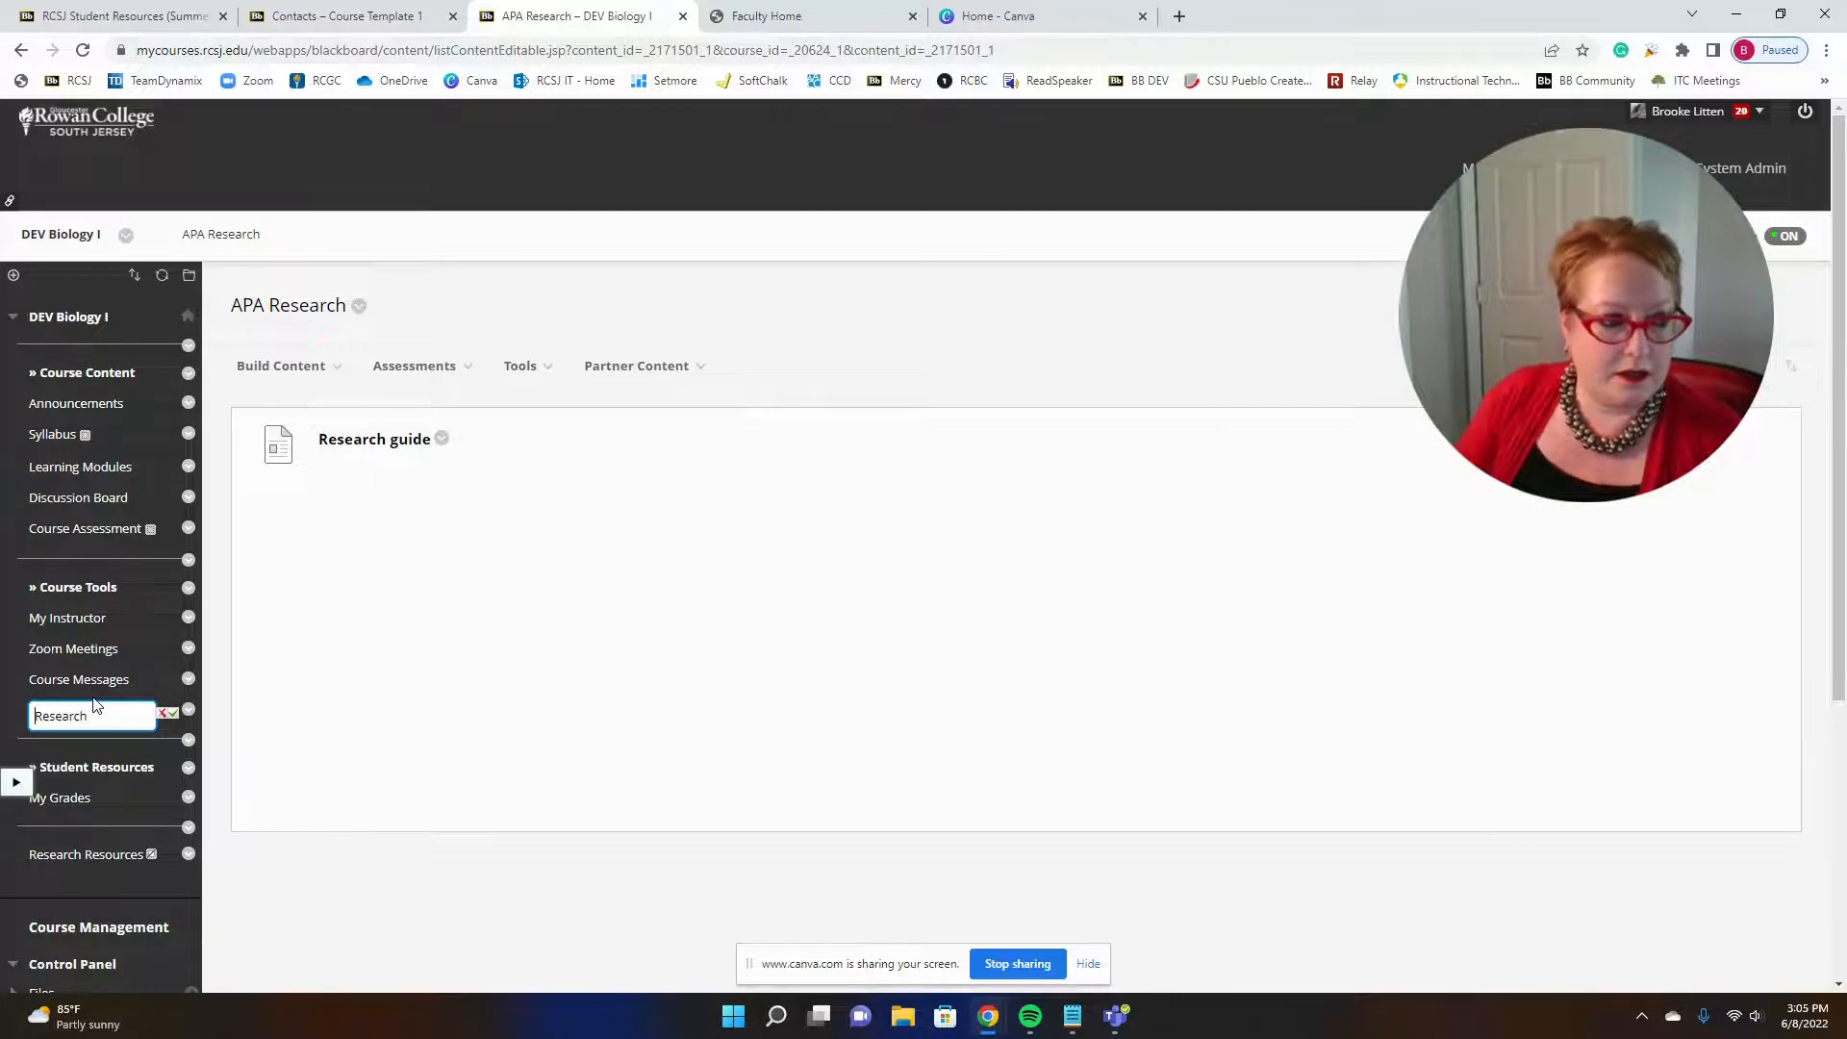
pyautogui.click(117, 719)
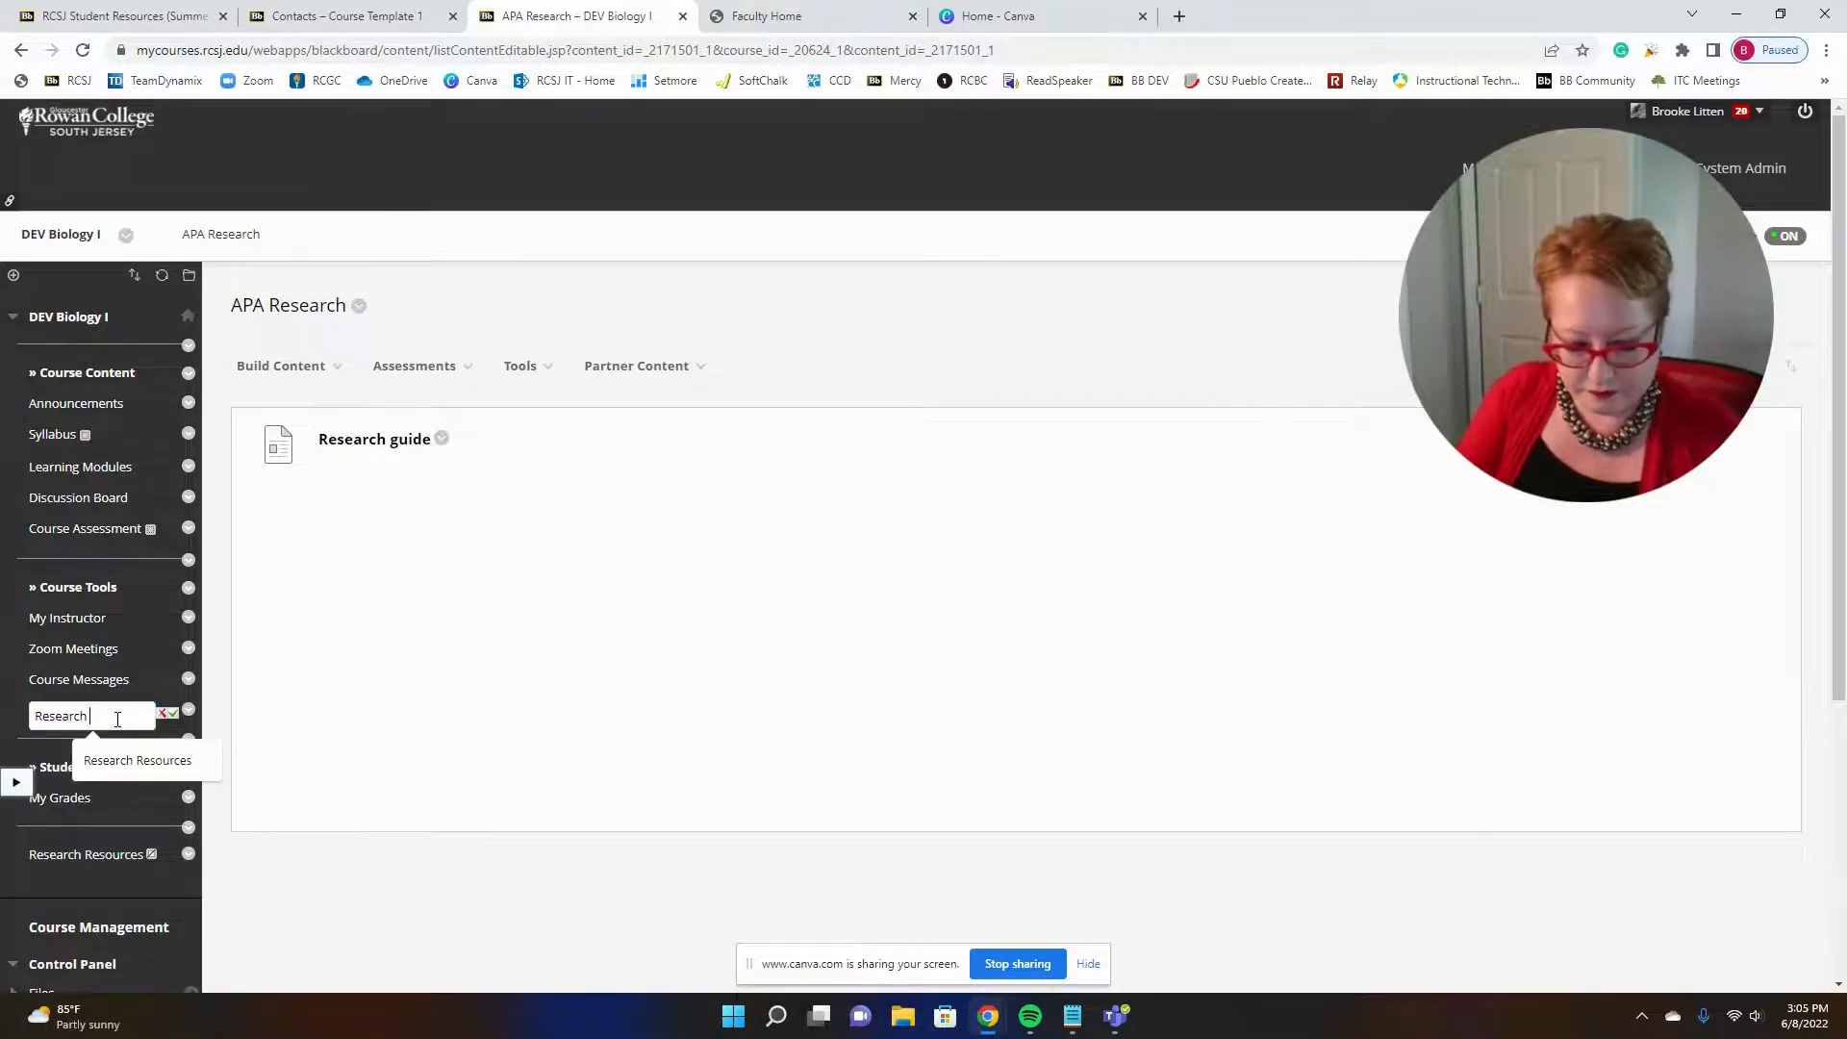
pyautogui.write('Guide')
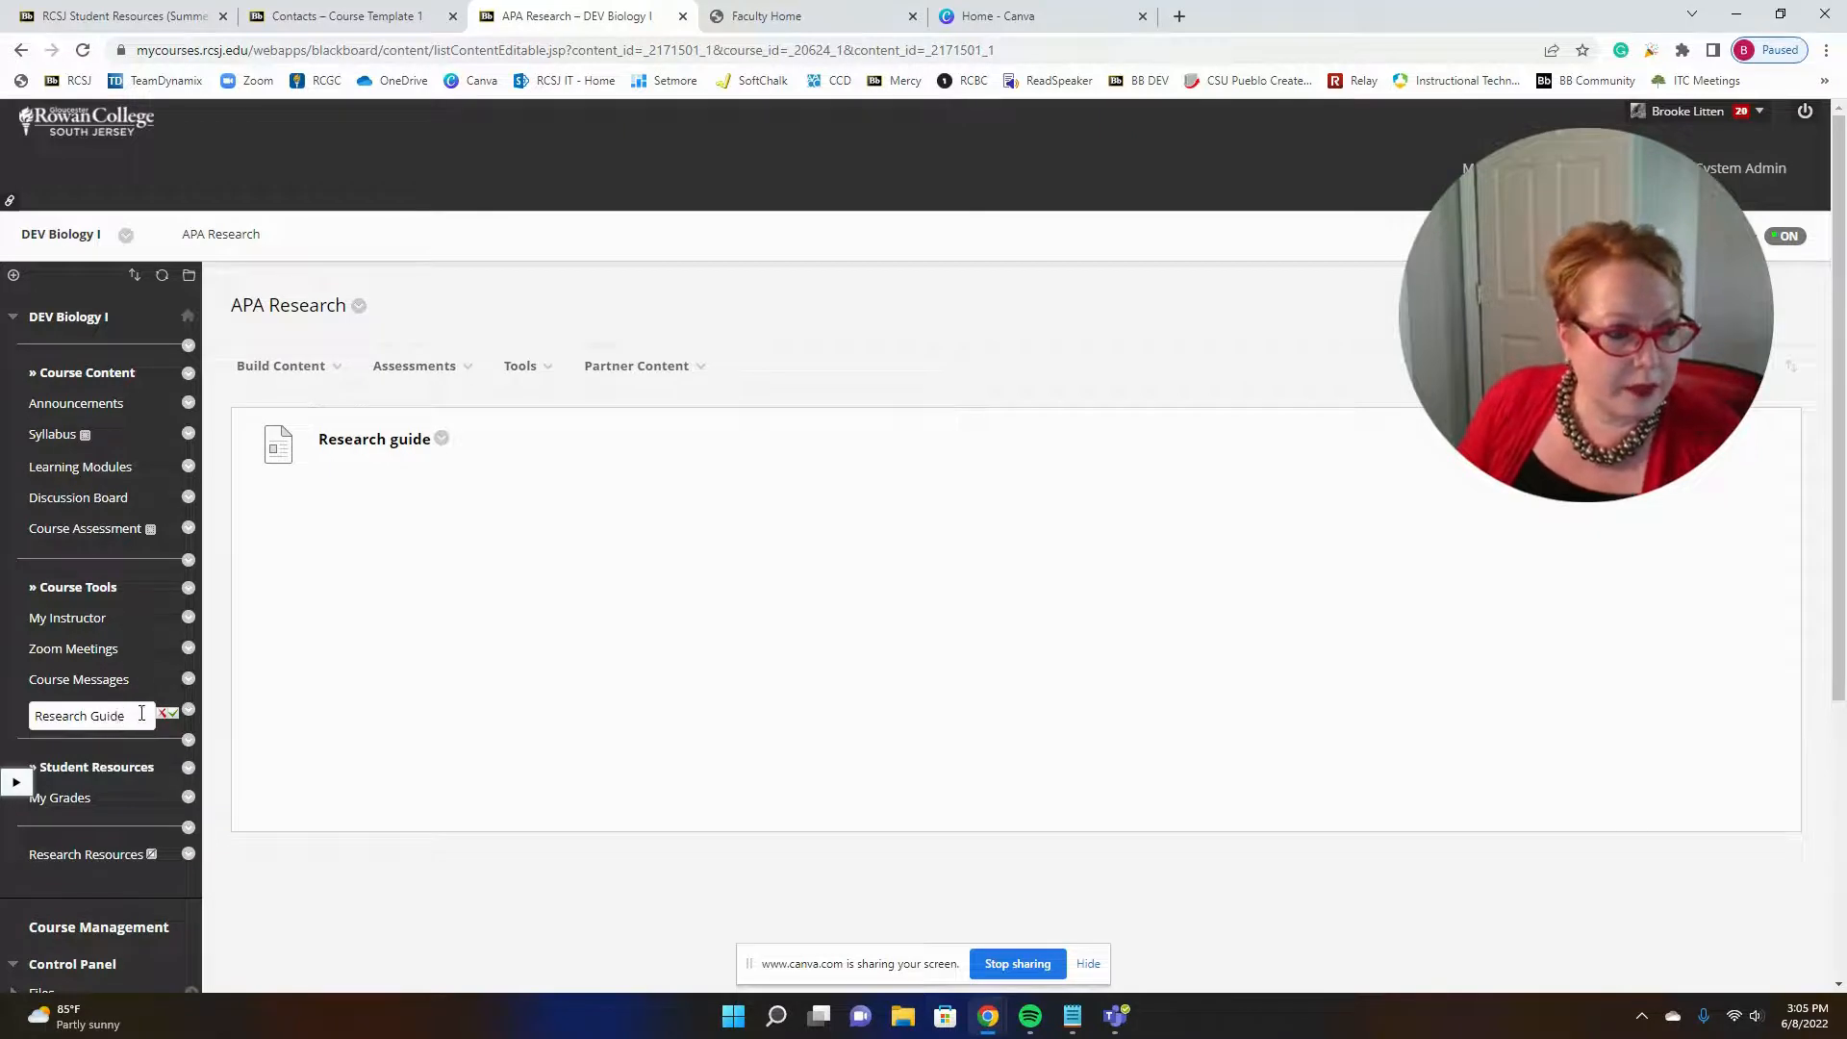
pyautogui.click(172, 714)
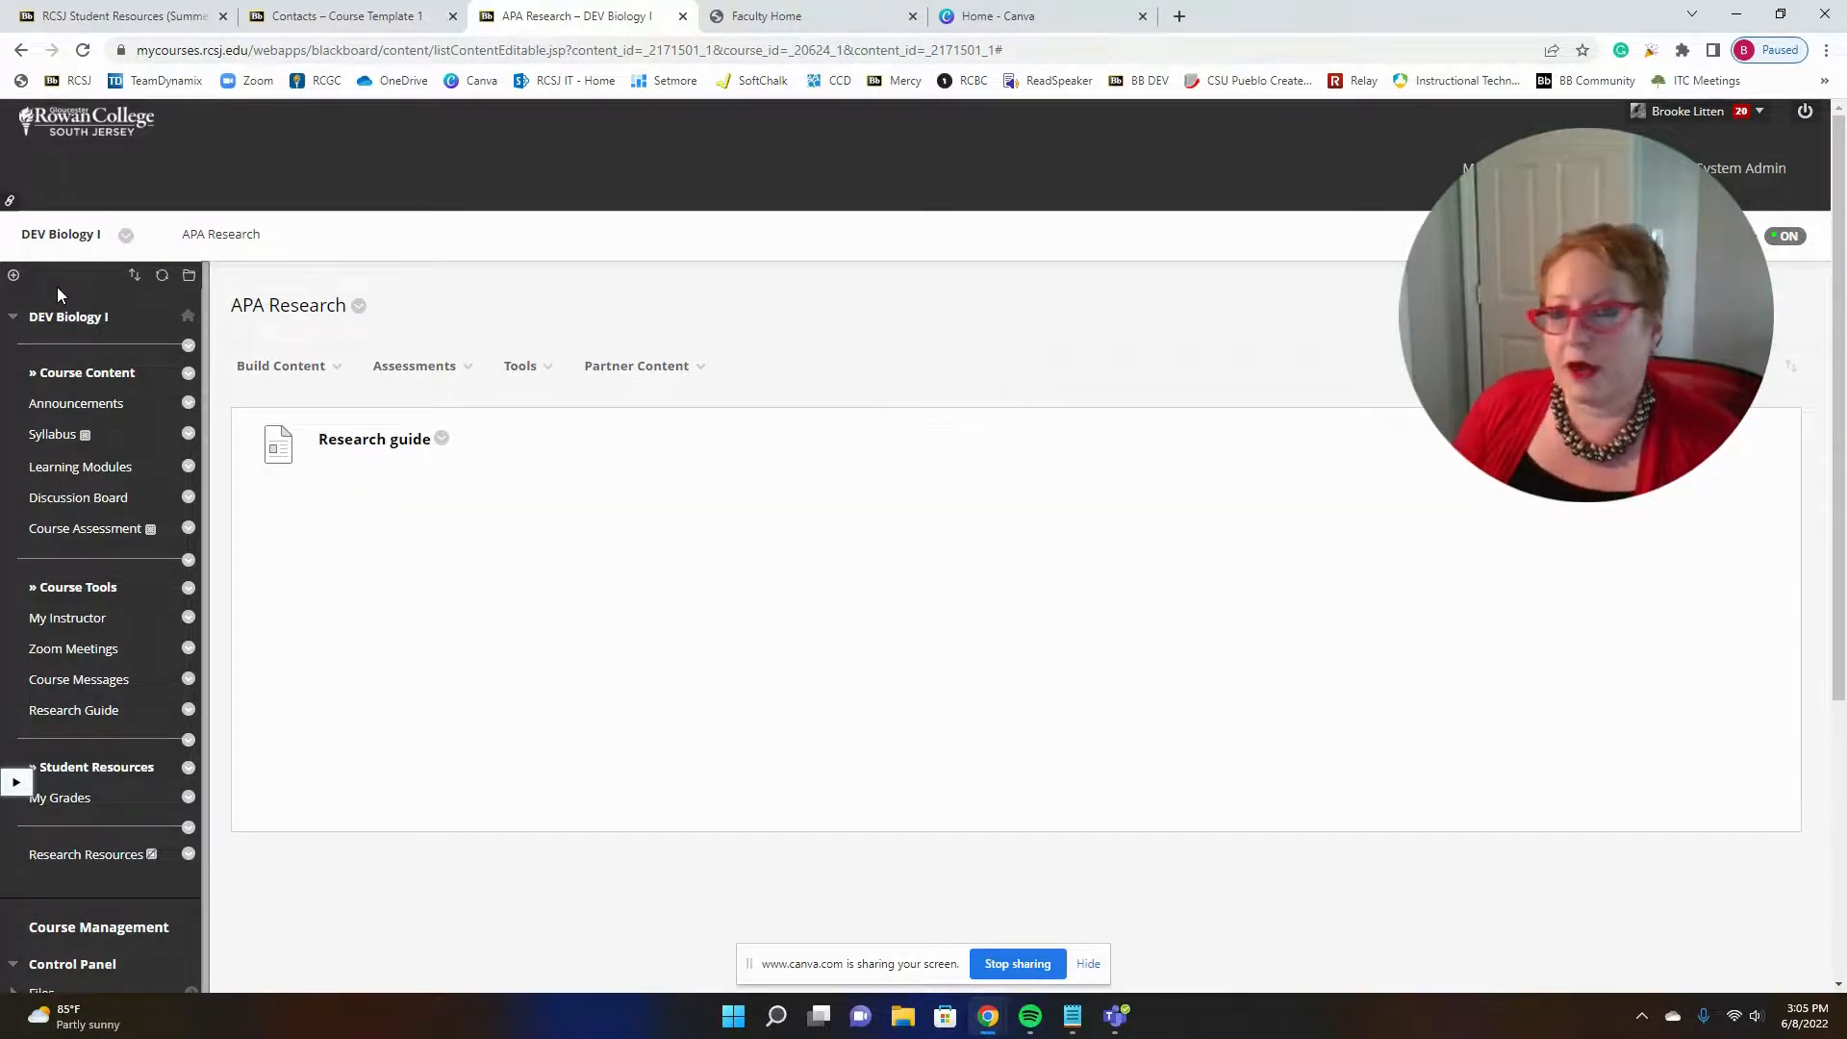
# Open the list of item types that can be added to the course menu.
pyautogui.click(13, 275)
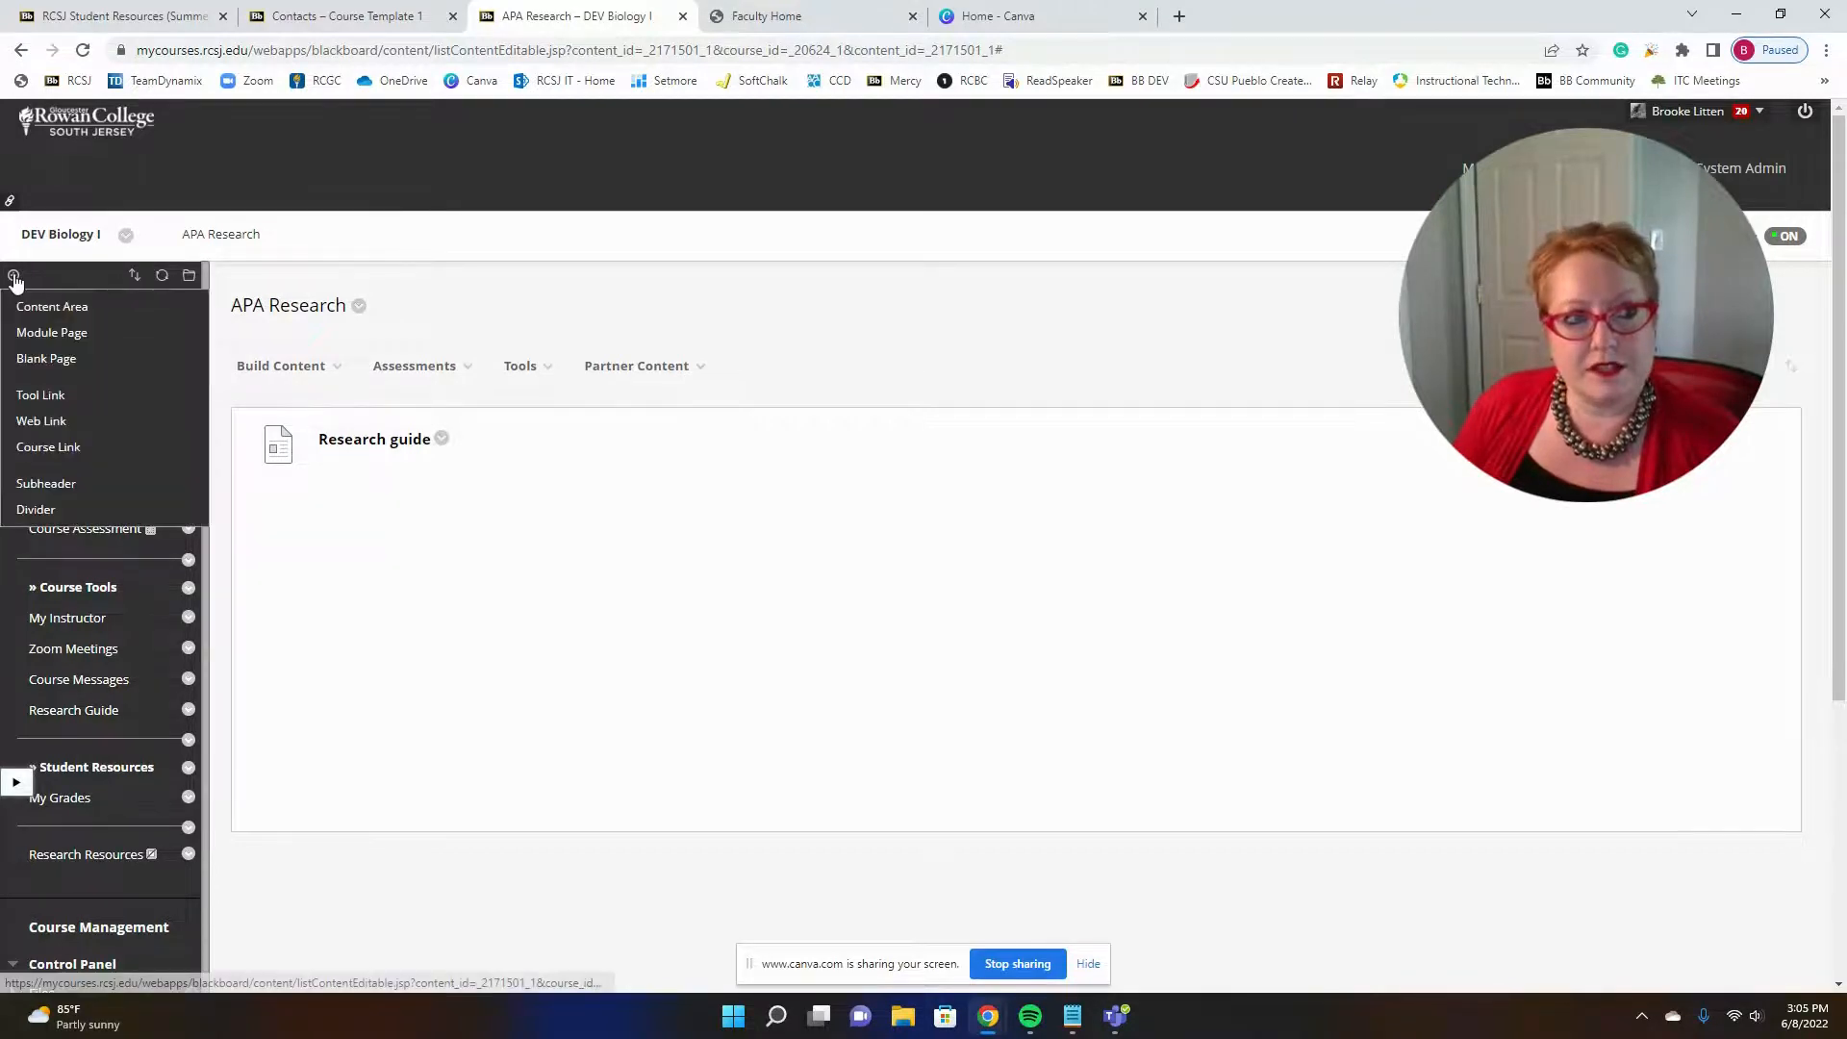